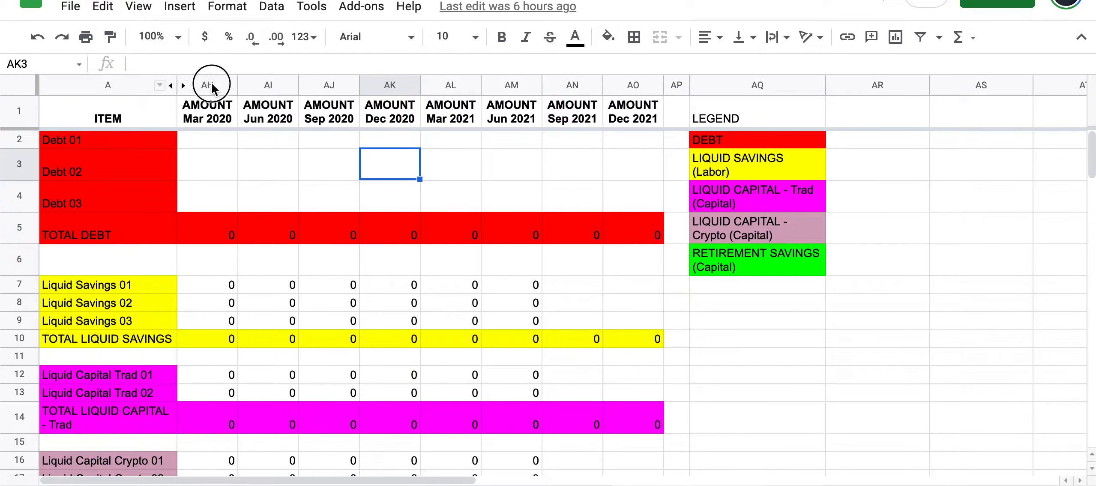
- Unhide the hidden quarterly columns between column A and column AH
{"action": "left_click_drag", "start_coordinate": [141, 85], "coordinate": [212, 85]}
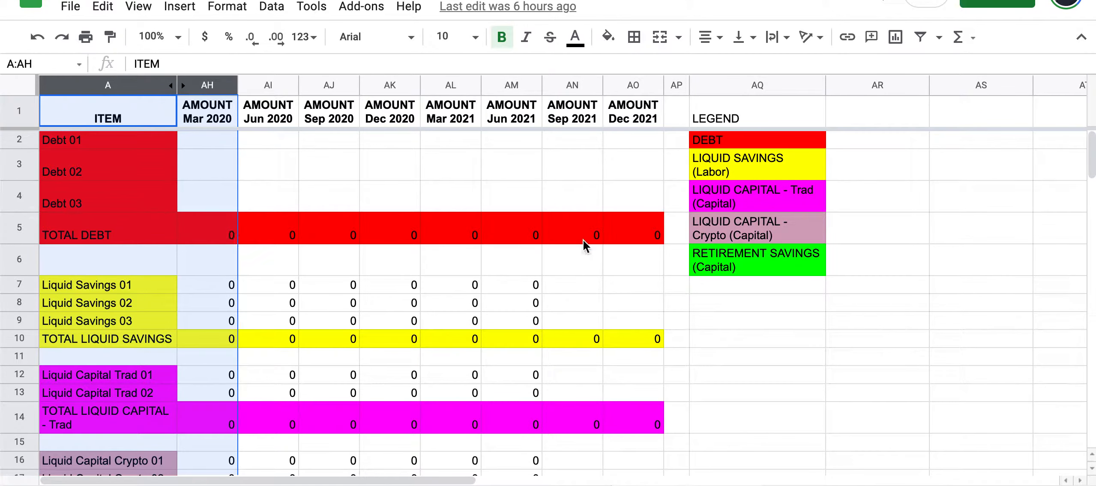
{"action": "left_click", "coordinate": [632, 266]}
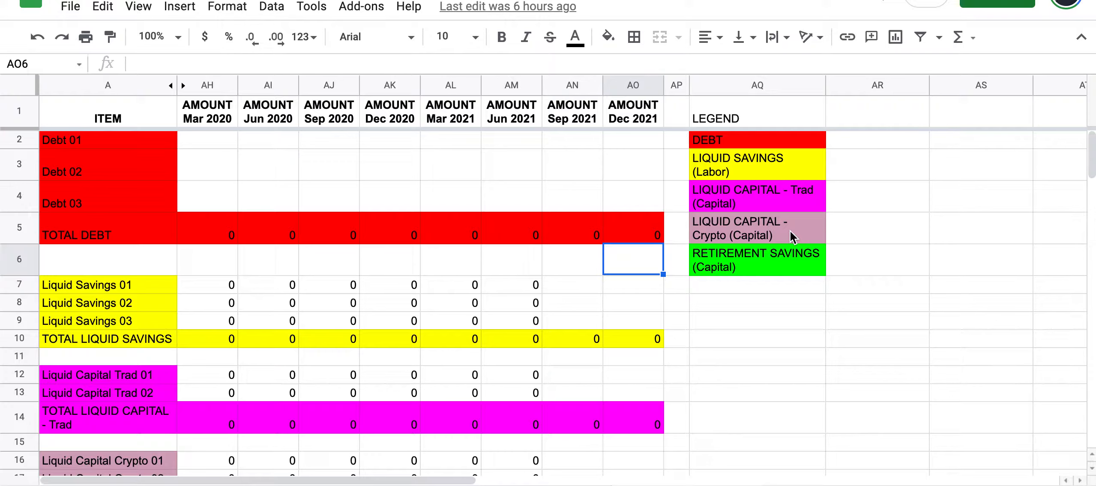
{"action": "left_click", "coordinate": [142, 87]}
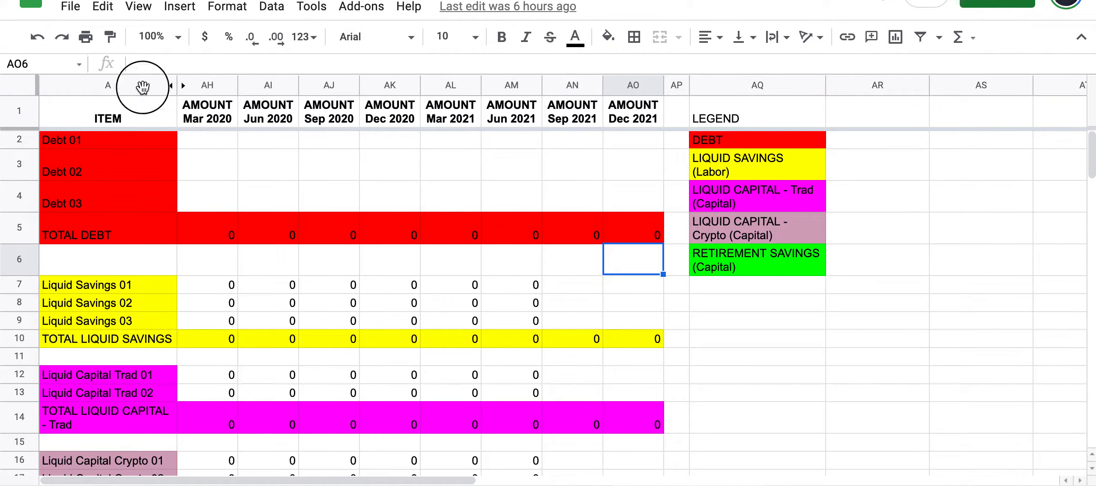
{"action": "left_click_drag", "start_coordinate": [143, 87], "coordinate": [204, 86]}
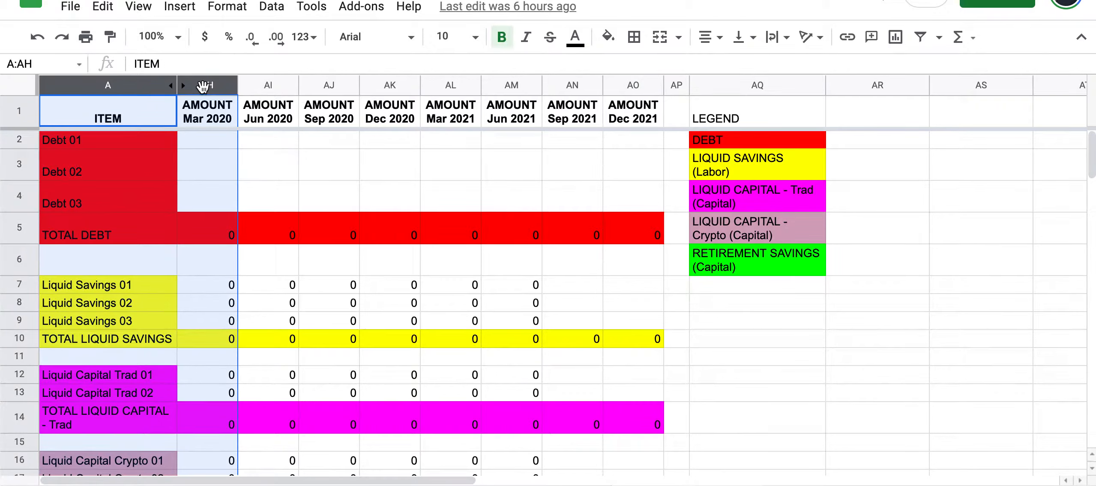
{"action": "right_click", "coordinate": [203, 87]}
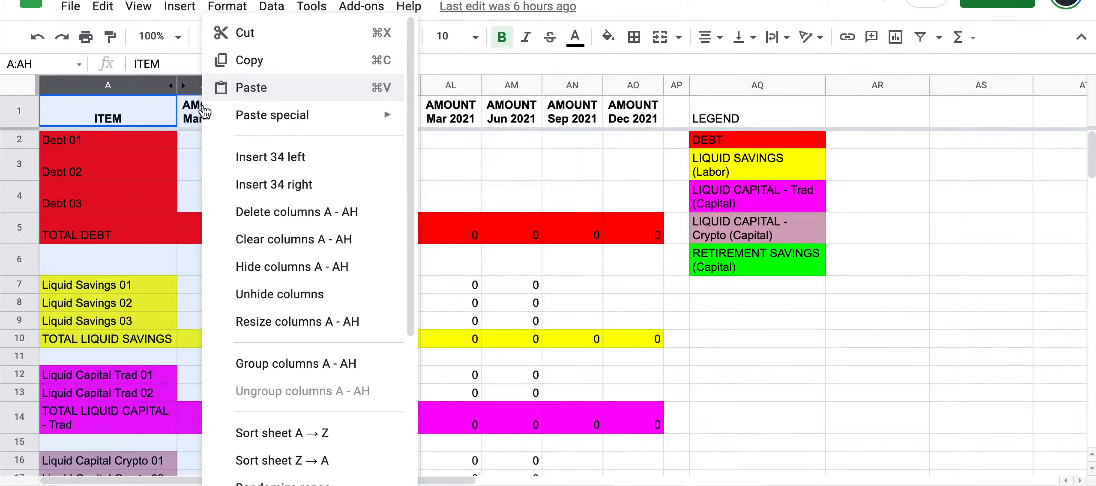
{"action": "left_click", "coordinate": [261, 295]}
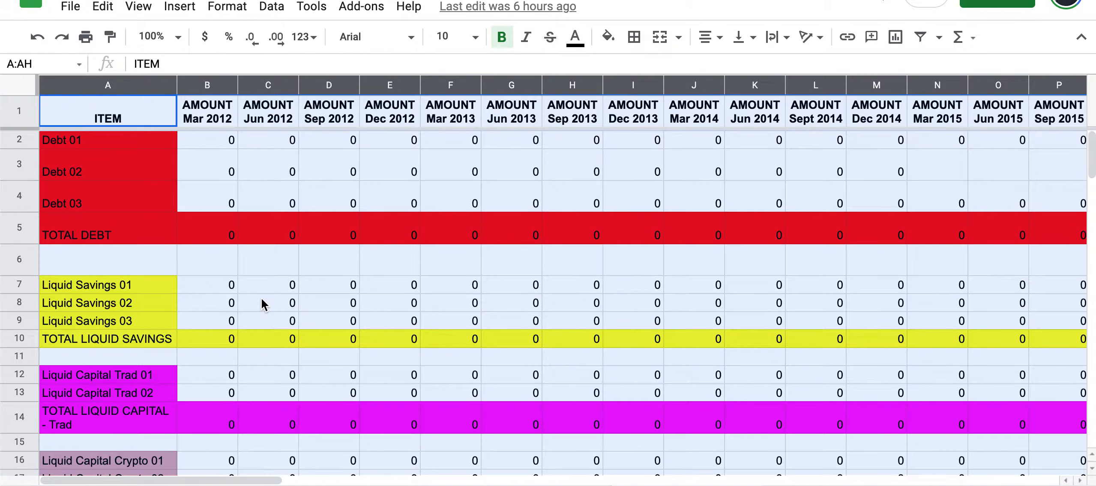
- Examine the first amount cell, the item header, the three debt rows and the total debt row
{"action": "left_click", "coordinate": [219, 143]}
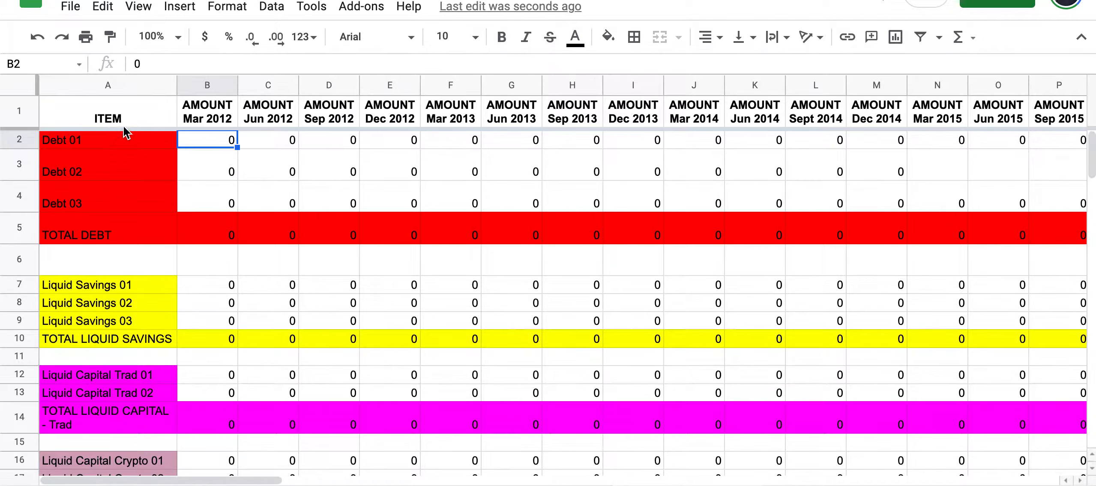
{"action": "left_click", "coordinate": [138, 112]}
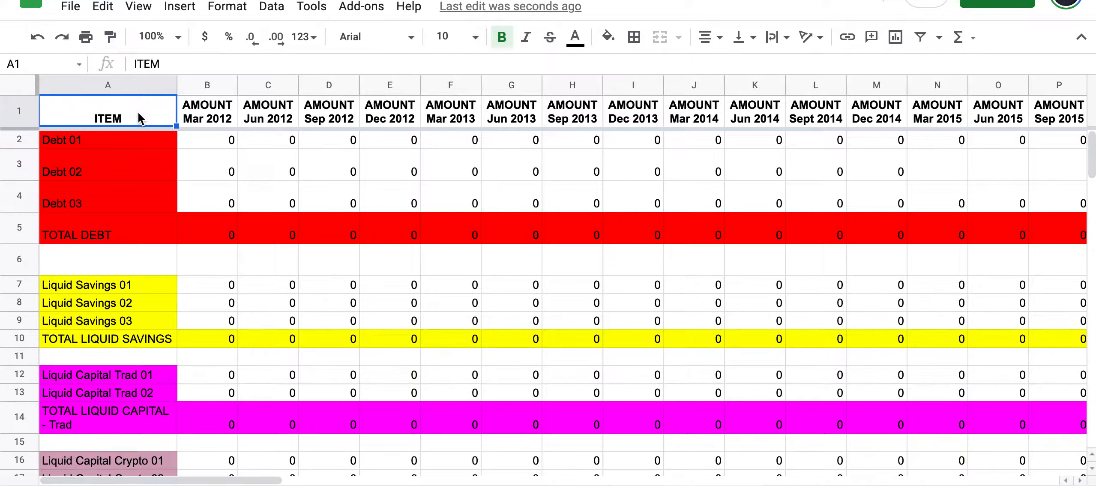
{"action": "left_click", "coordinate": [141, 137]}
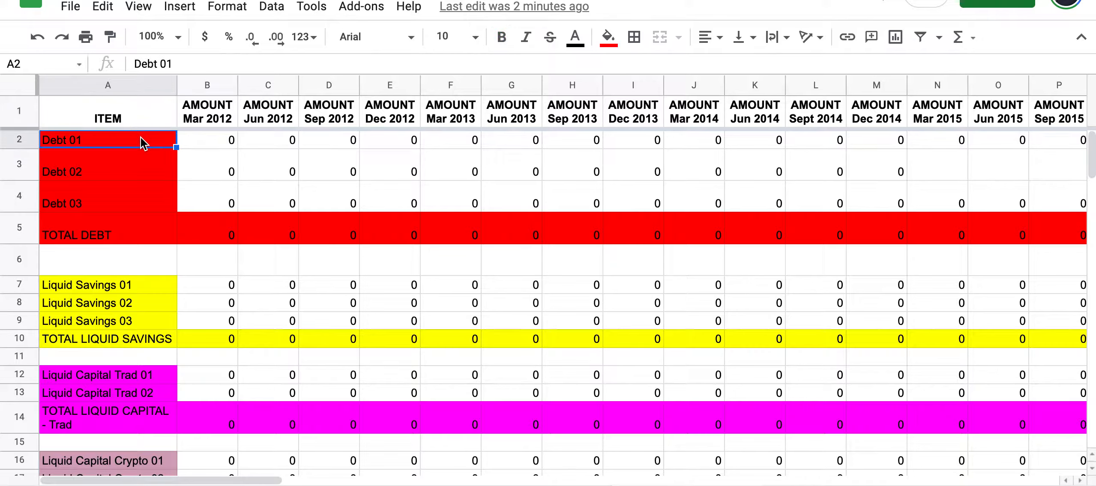
{"action": "left_click", "coordinate": [138, 174]}
{"action": "left_click", "coordinate": [136, 208]}
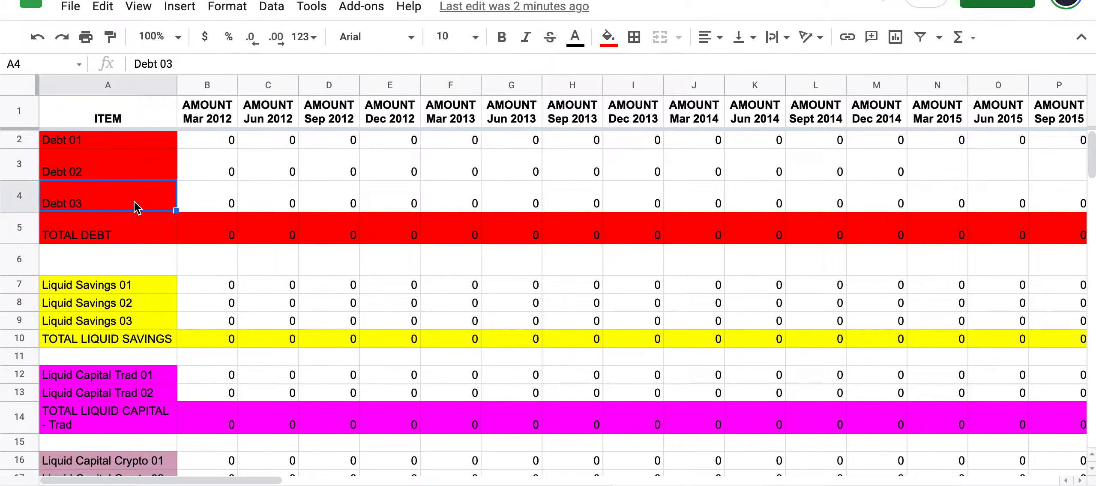
{"action": "left_click", "coordinate": [134, 235]}
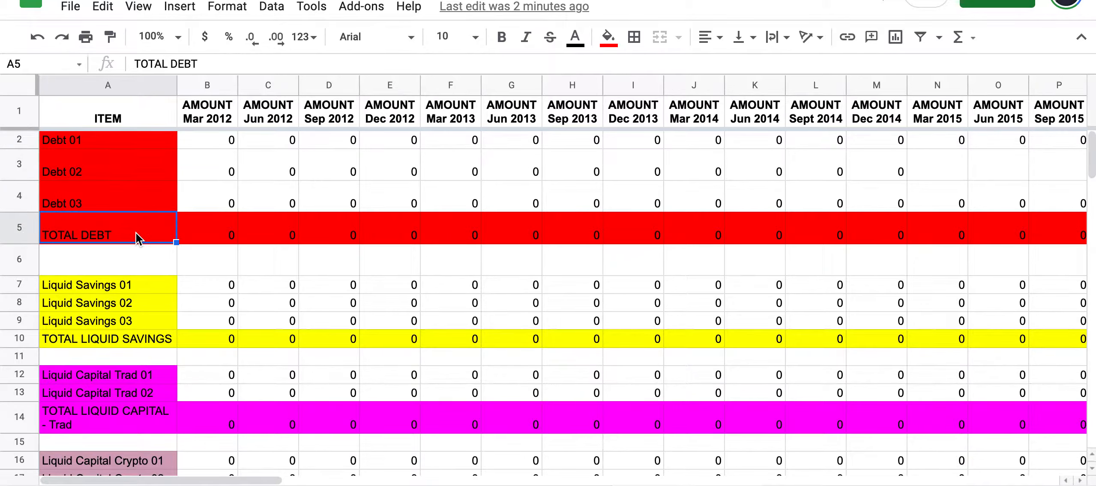
{"action": "left_click", "coordinate": [210, 236]}
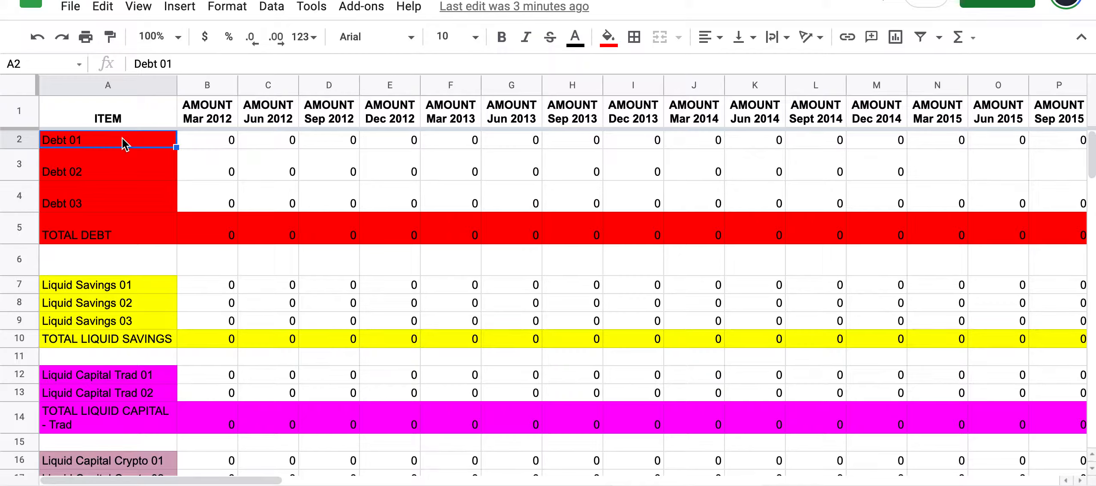
- Rename the three debt items in A2 to A4 as Student Loan, Car Loan and CC Balance
{"action": "type", "text": "S"}
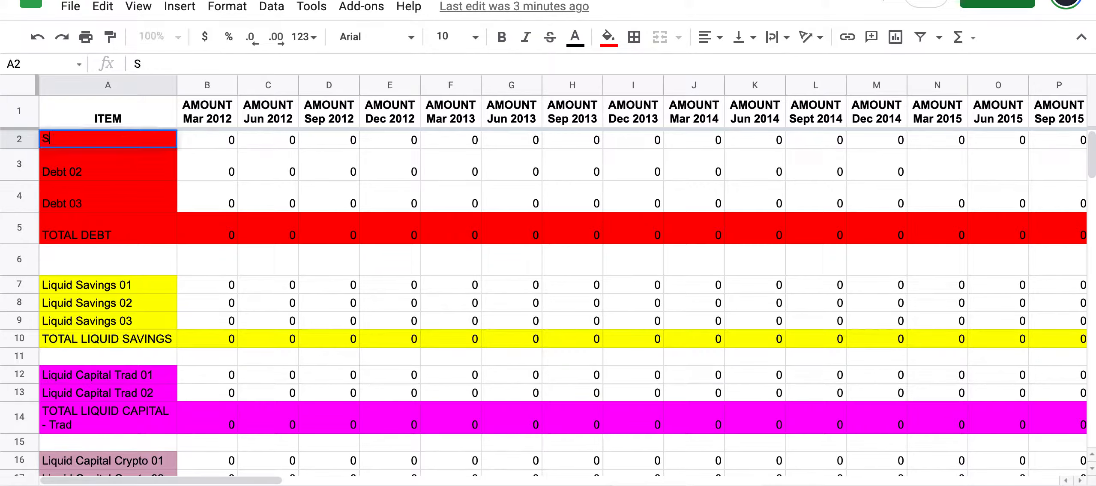
{"action": "type", "text": "tudent Loan"}
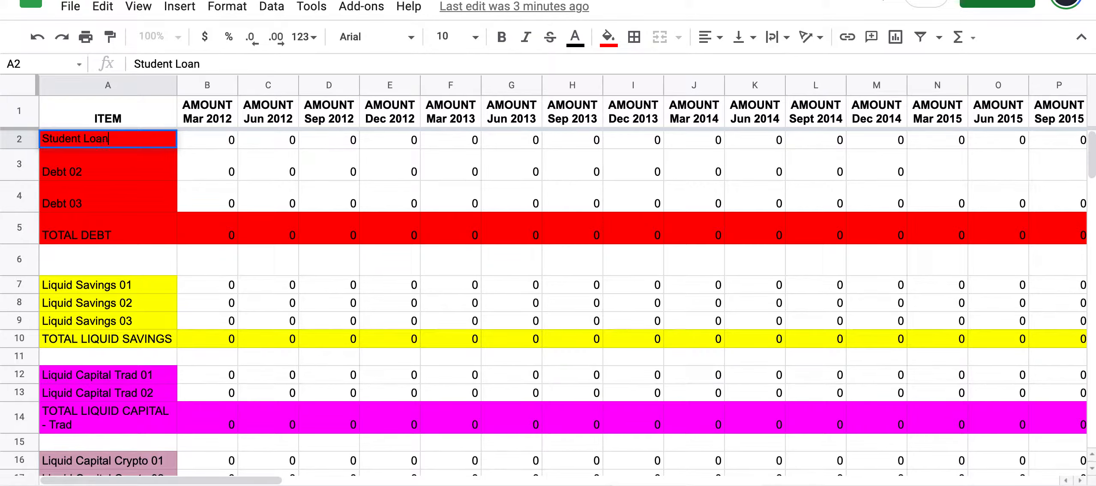
{"action": "left_click", "coordinate": [136, 172]}
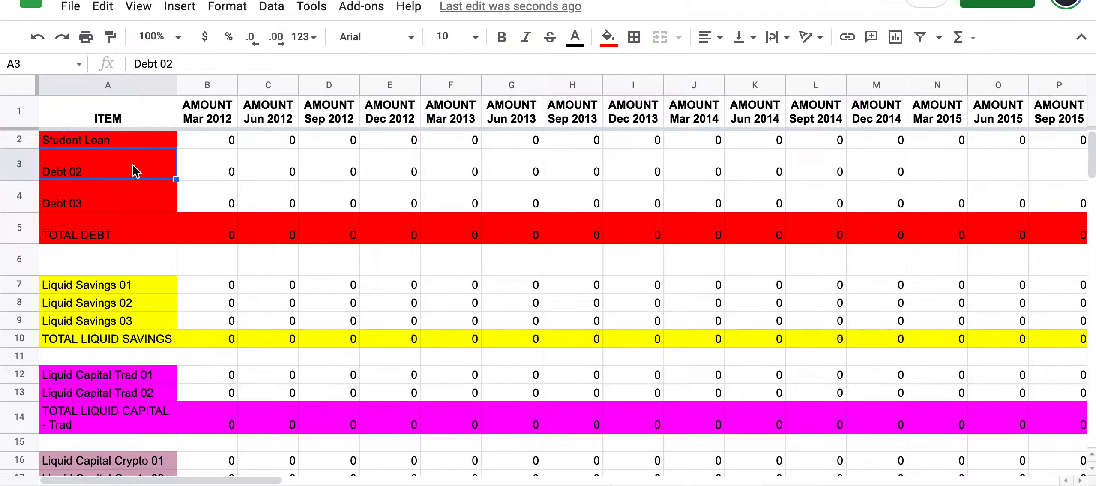
{"action": "type", "text": "Car L"}
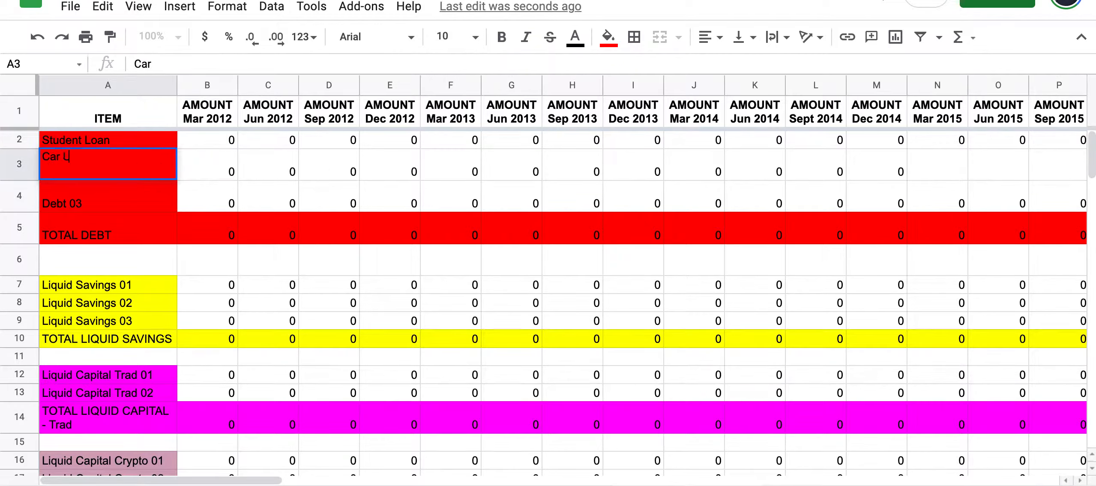
{"action": "type", "text": "oan"}
{"action": "left_click", "coordinate": [136, 202]}
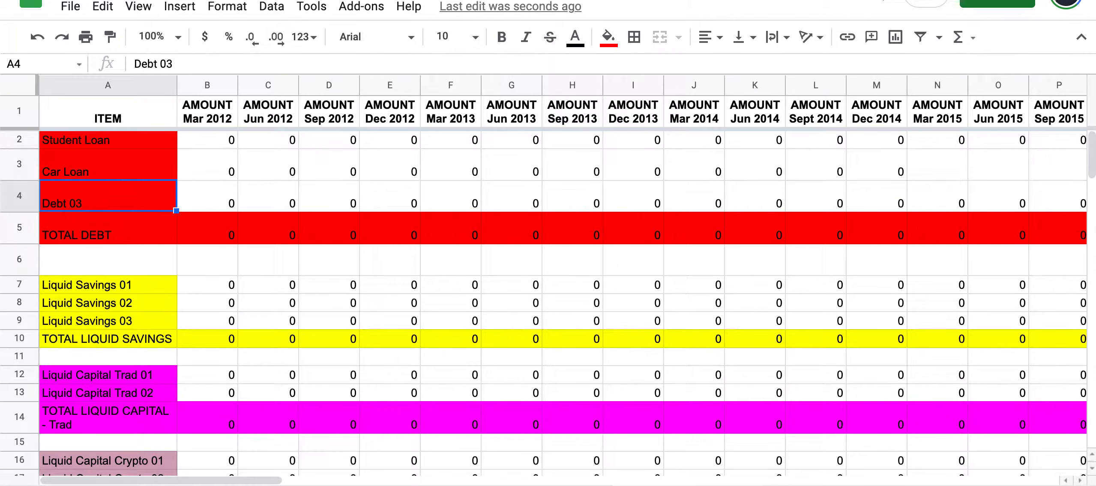
{"action": "type", "text": "CC Balance"}
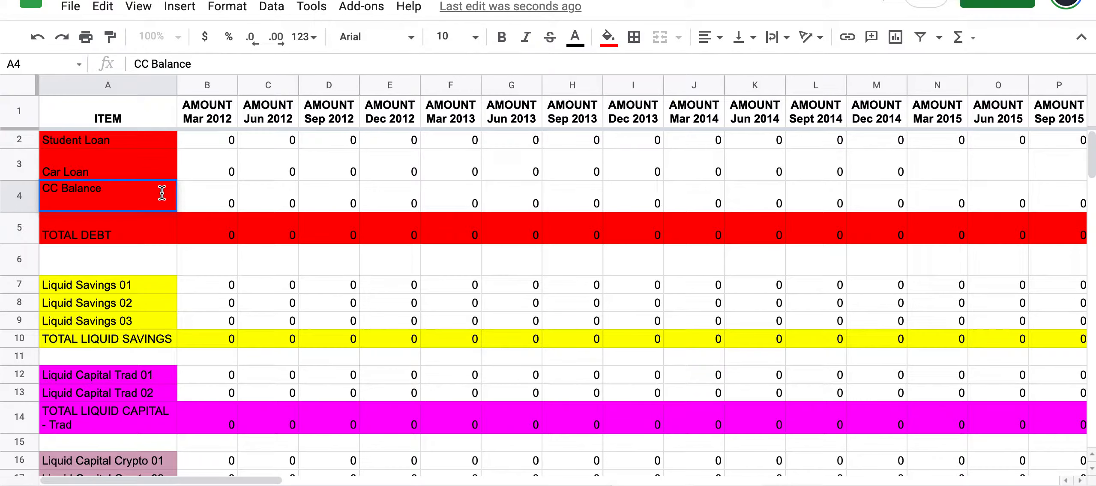
{"action": "left_click", "coordinate": [214, 191]}
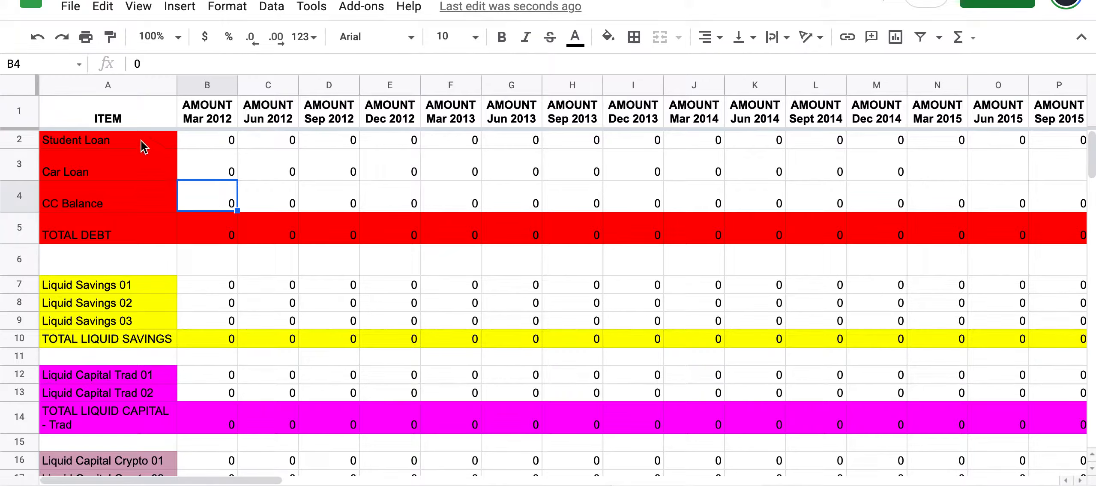
{"action": "left_click", "coordinate": [209, 141]}
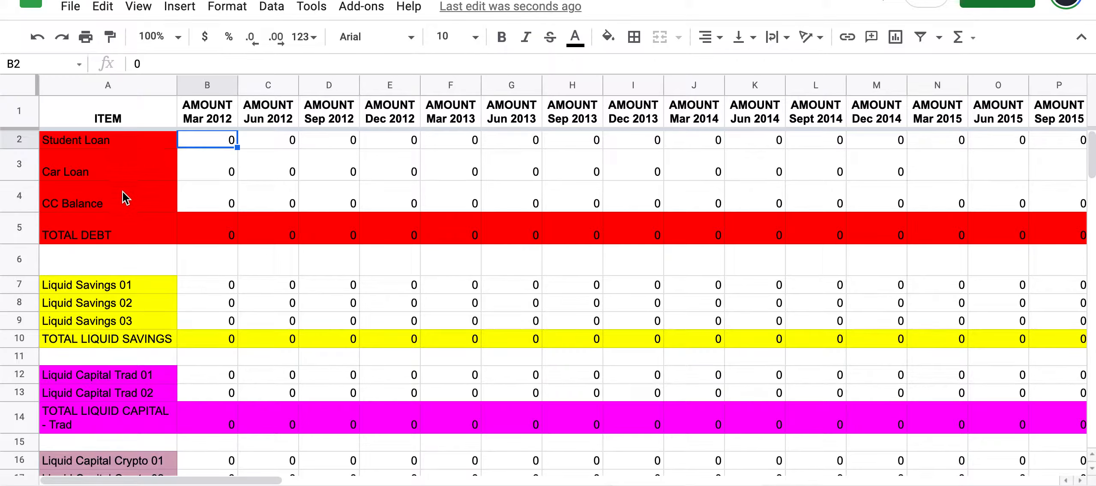
- Rename the first two liquid savings items in A7 and A8 as Checking Account and Savings Account
{"action": "left_click", "coordinate": [136, 283]}
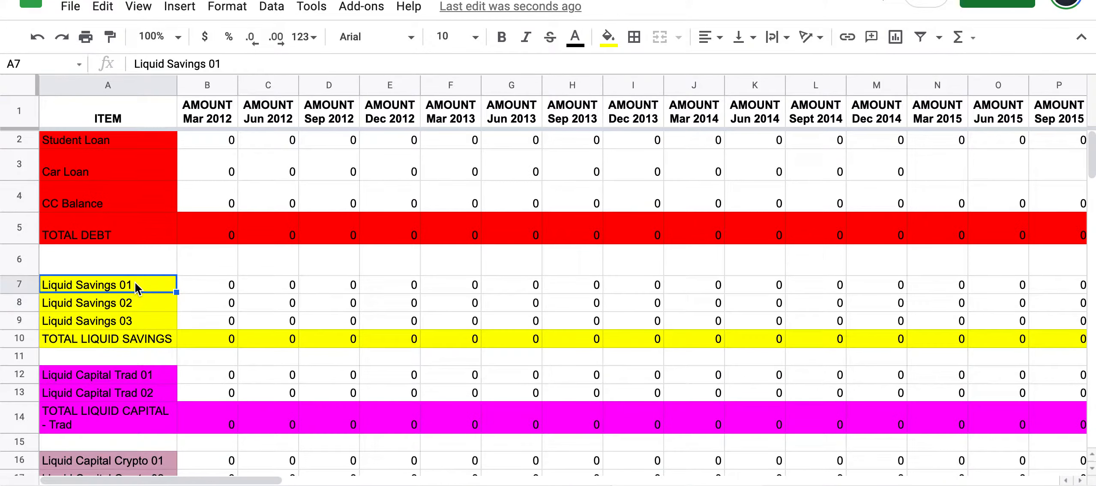
{"action": "type", "text": "Check"}
{"action": "key", "text": "BackSpace"}
{"action": "type", "text": "king Account"}
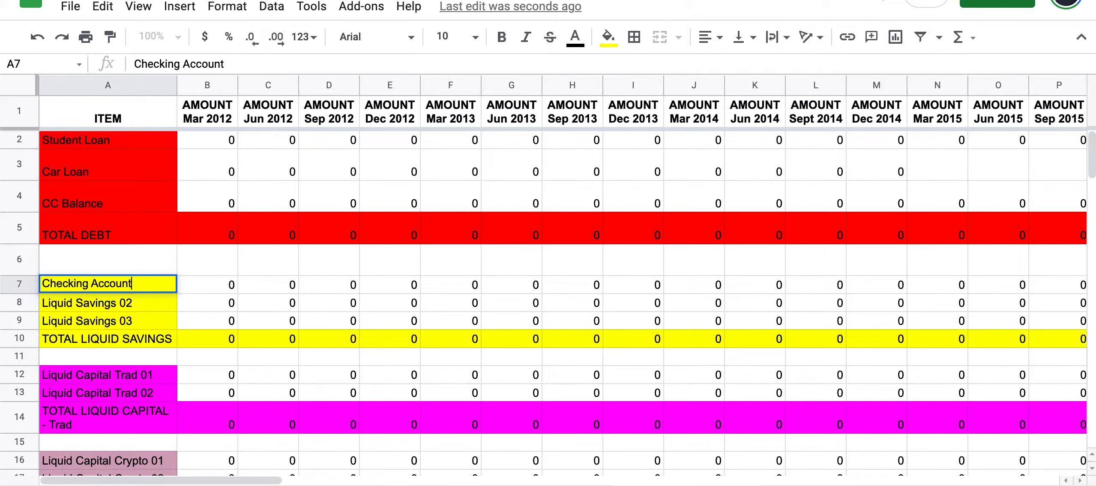
{"action": "left_click", "coordinate": [138, 305]}
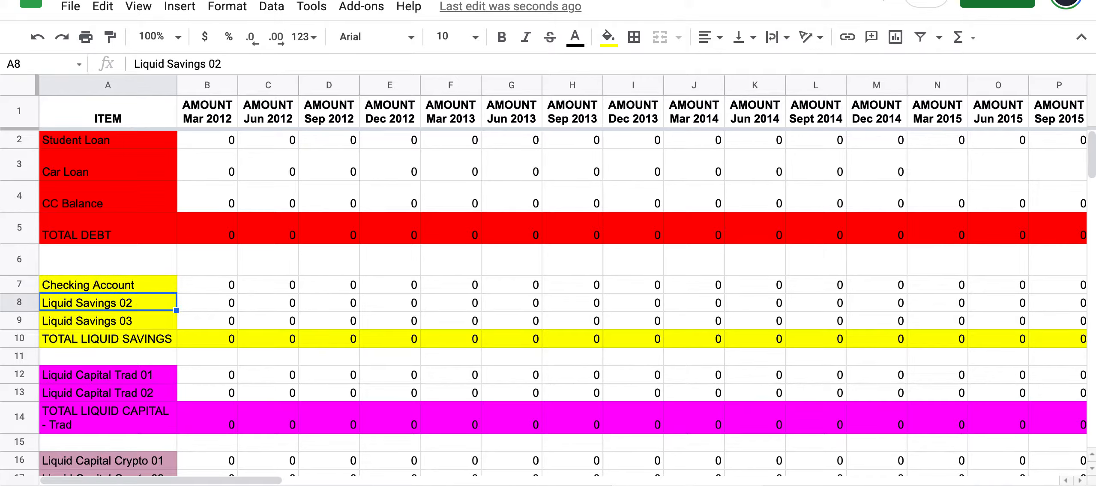
{"action": "type", "text": "Savings Account"}
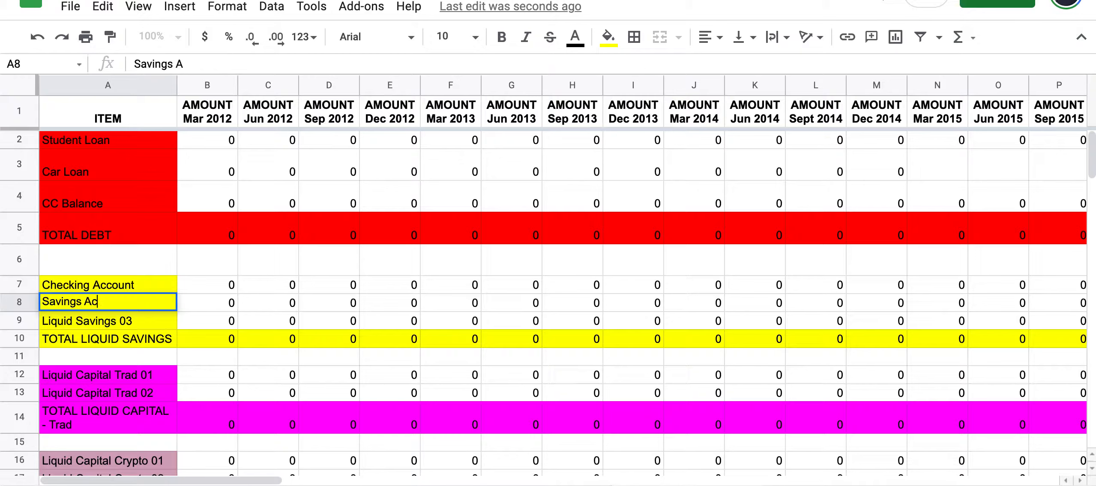
{"action": "left_click", "coordinate": [142, 321]}
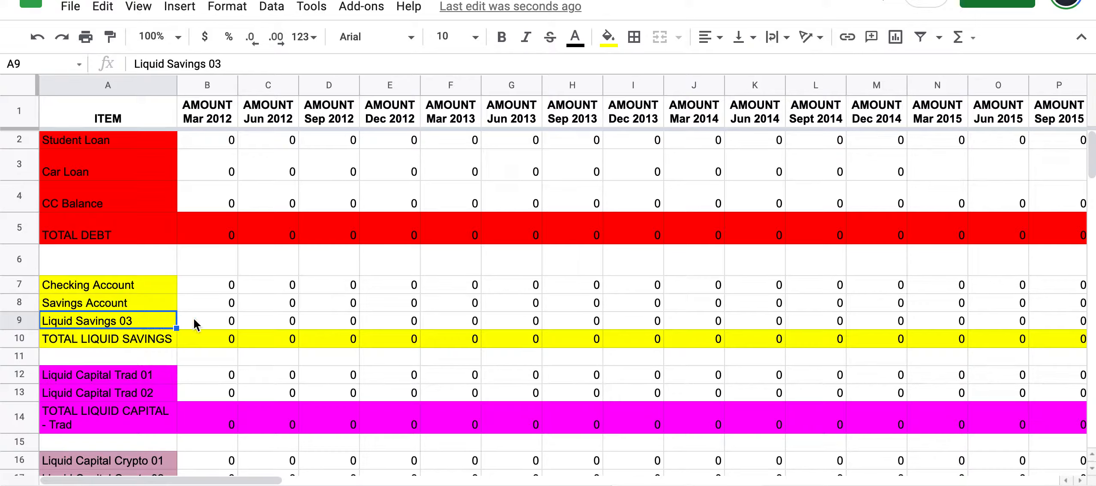
- Rename the first traditional liquid capital item in A12 as Etrade Taxable Investment Account
{"action": "left_click", "coordinate": [123, 379]}
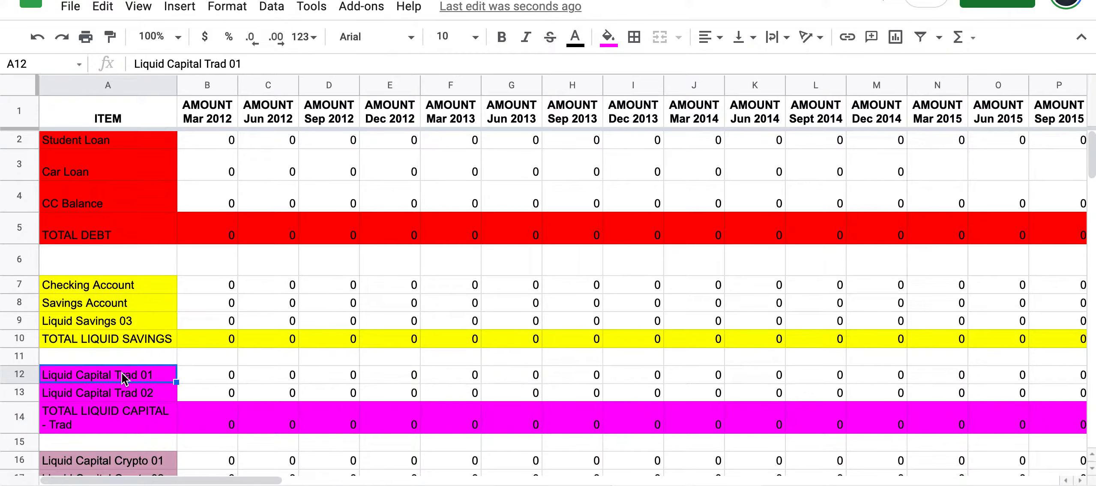
{"action": "scroll", "coordinate": [236, 368], "scroll_direction": "down", "scroll_amount": 1}
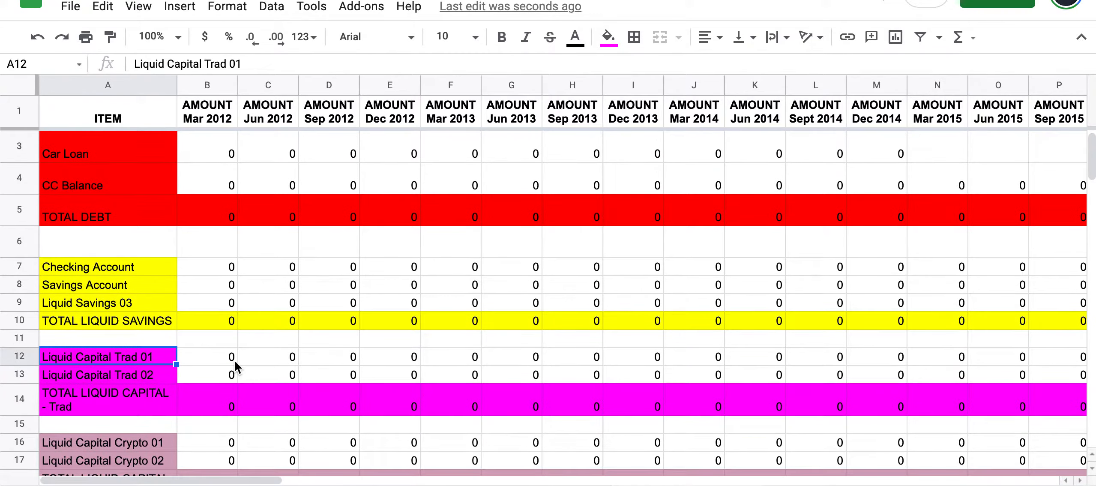
{"action": "scroll", "coordinate": [236, 367], "scroll_direction": "down", "scroll_amount": 1}
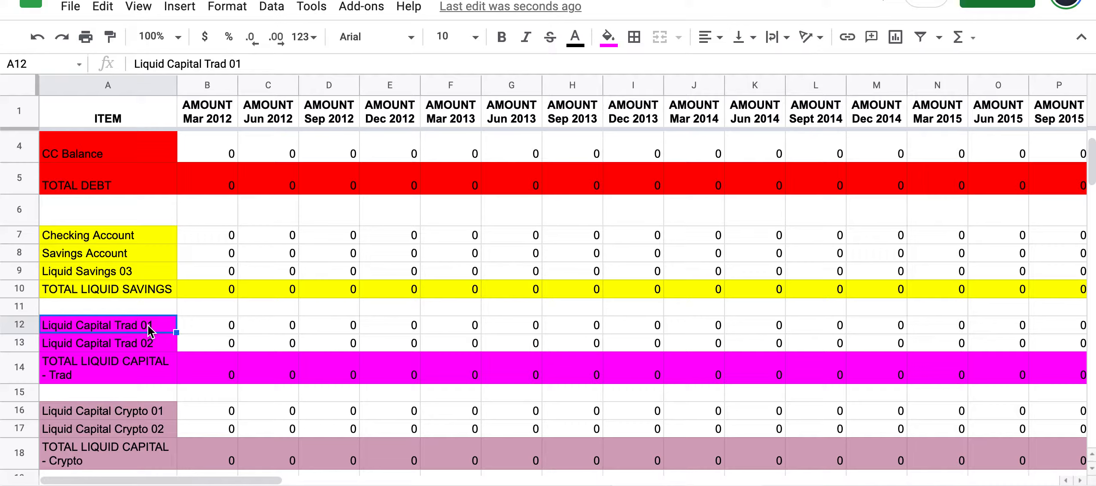
{"action": "type", "text": "Etrade"}
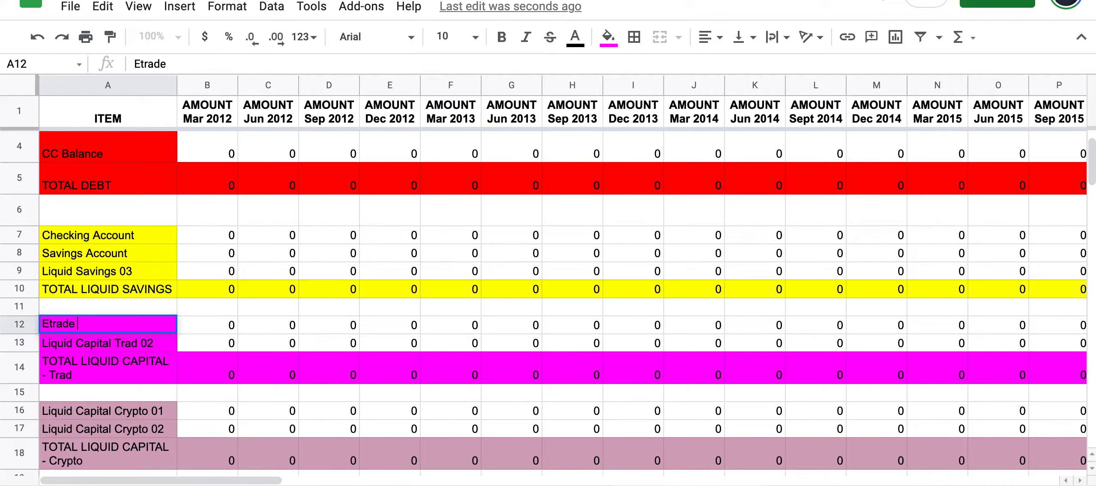
{"action": "type", "text": " Taxable Investment"}
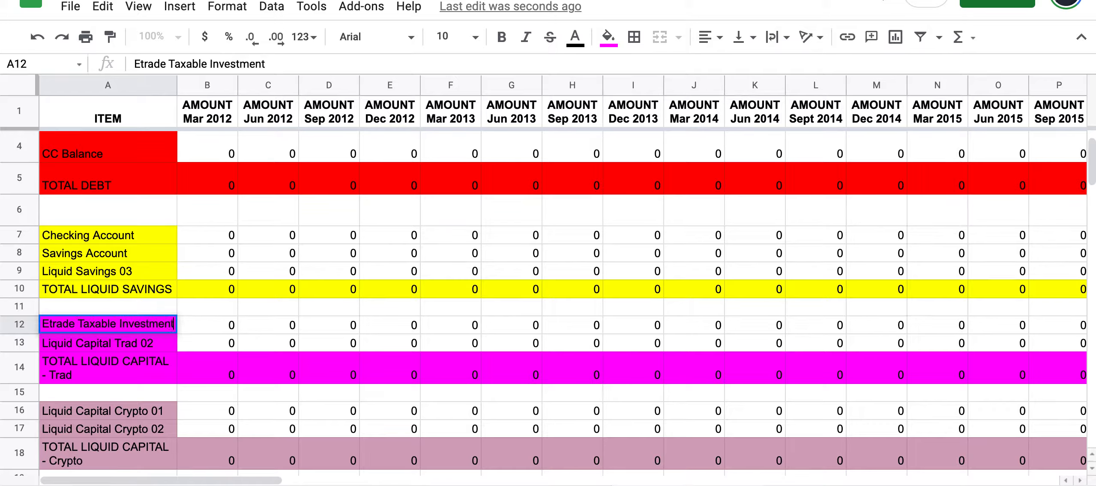
{"action": "type", "text": " Account"}
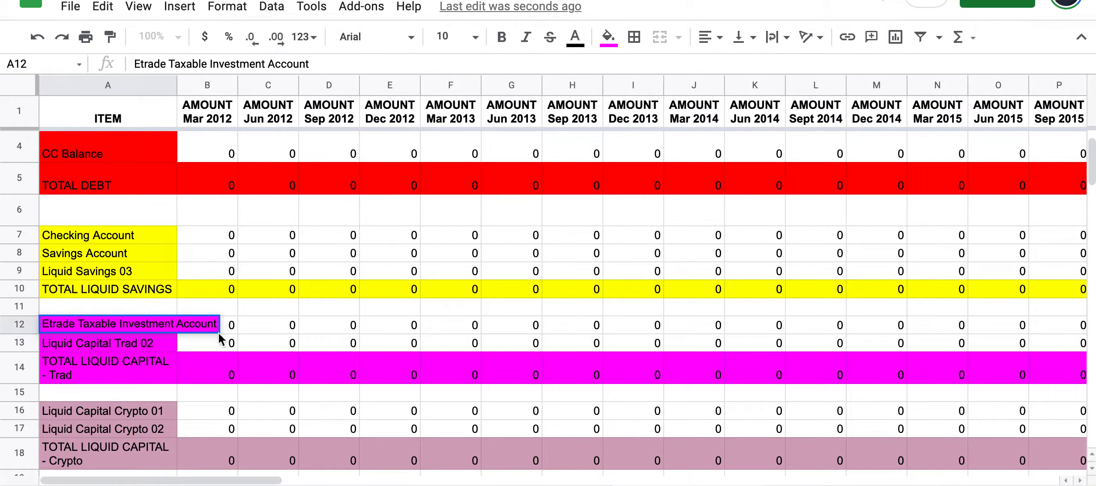
{"action": "left_click", "coordinate": [279, 332]}
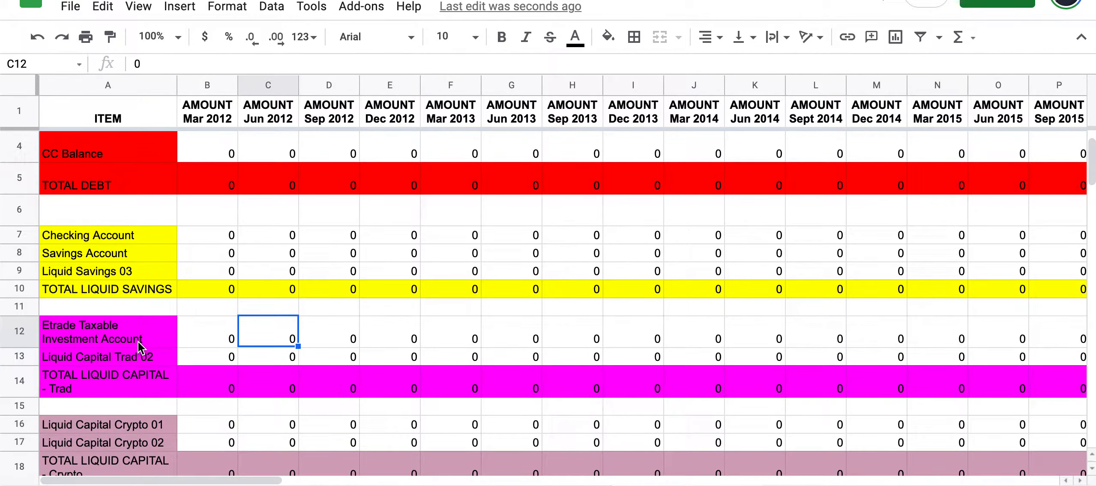
- Rename the first crypto liquid capital item in A16 as Binance
{"action": "left_click", "coordinate": [126, 360]}
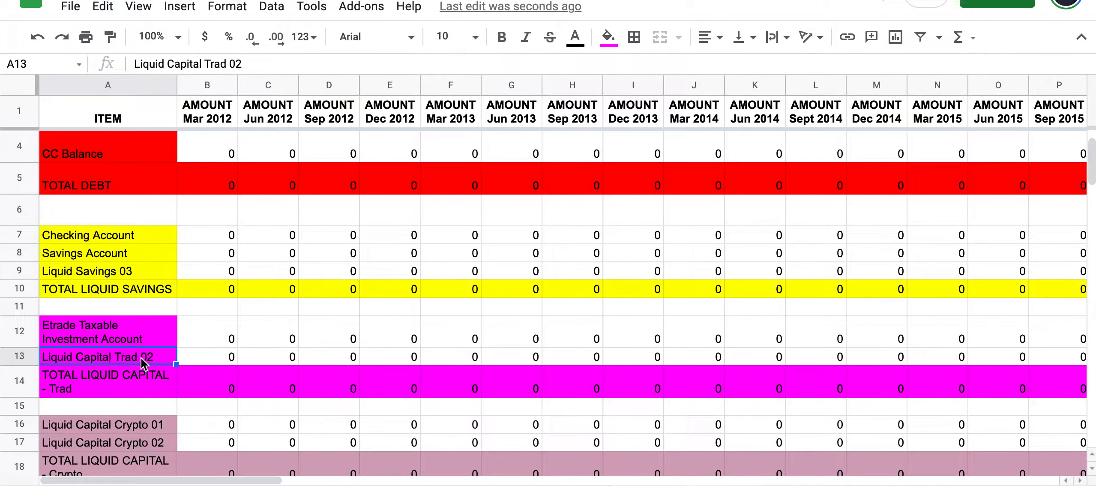
{"action": "scroll", "coordinate": [142, 358], "scroll_direction": "down", "scroll_amount": 3}
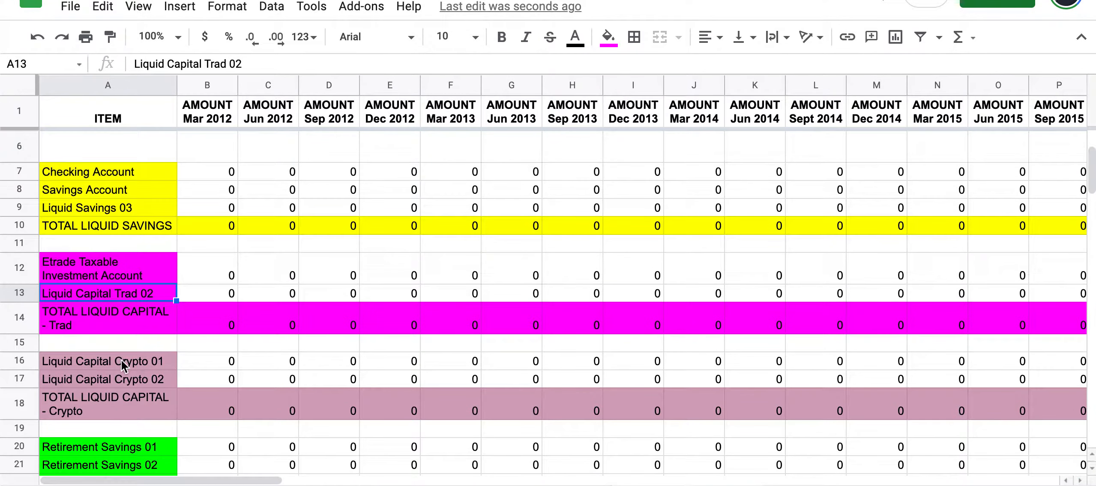
{"action": "left_click", "coordinate": [121, 360]}
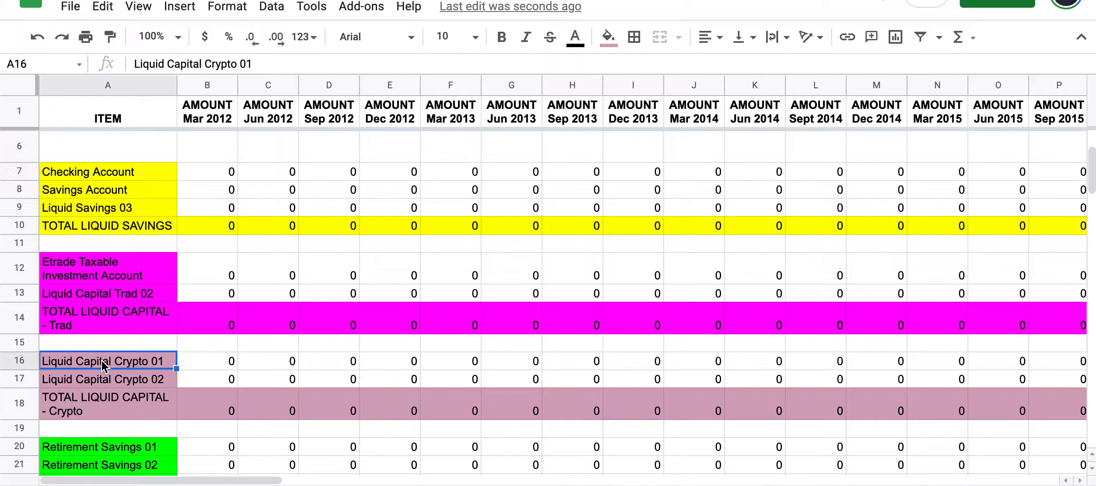
{"action": "type", "text": "Binance"}
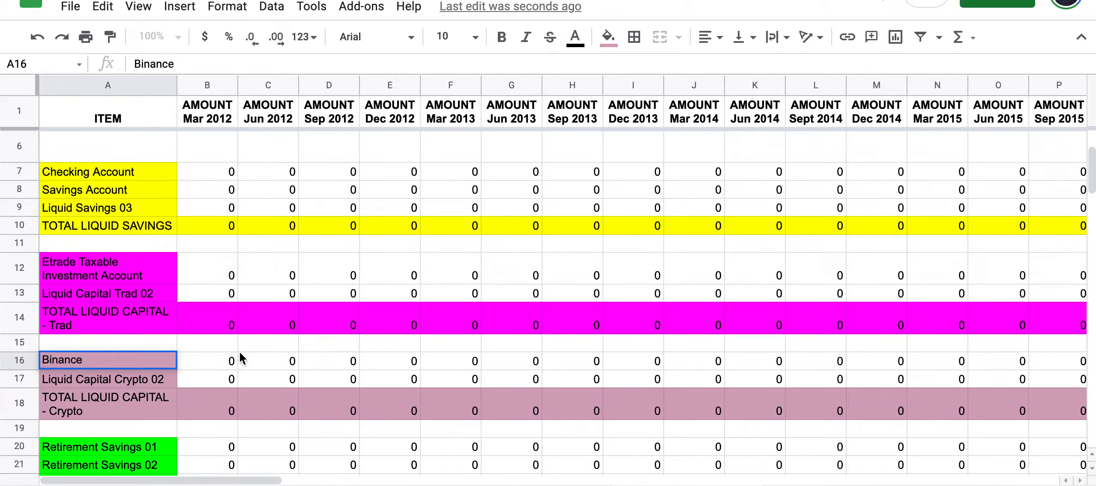
{"action": "left_click", "coordinate": [205, 368]}
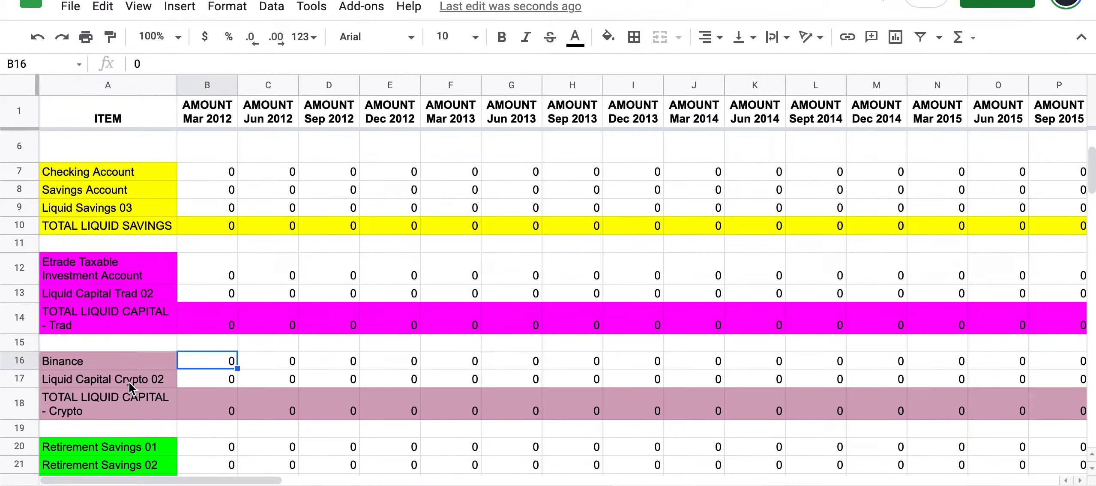
{"action": "left_click", "coordinate": [150, 380]}
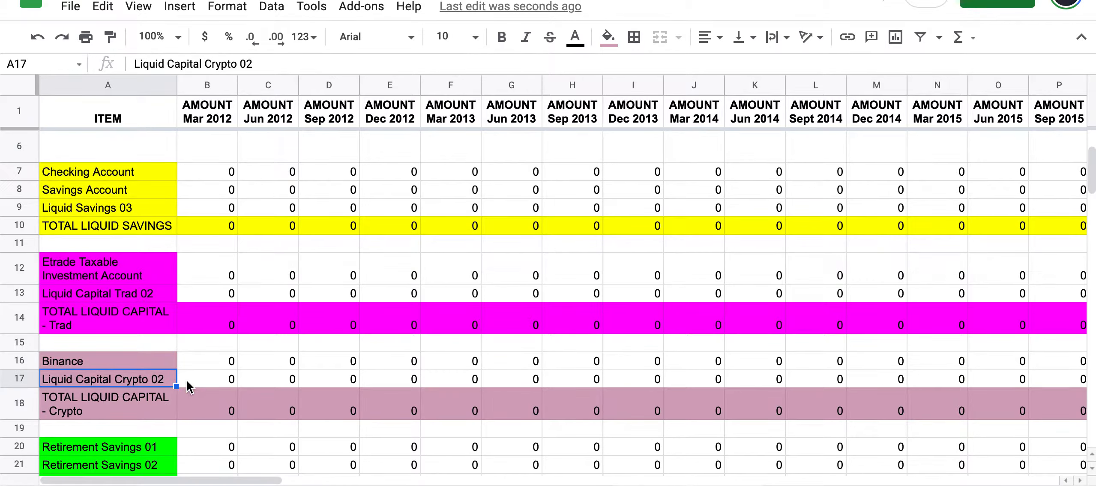
- Rename the four retirement savings items in A20 to A23 as Non-Roth 401k, Roth 401k, Roth IRA and HSA
{"action": "scroll", "coordinate": [187, 380], "scroll_direction": "down", "scroll_amount": 5}
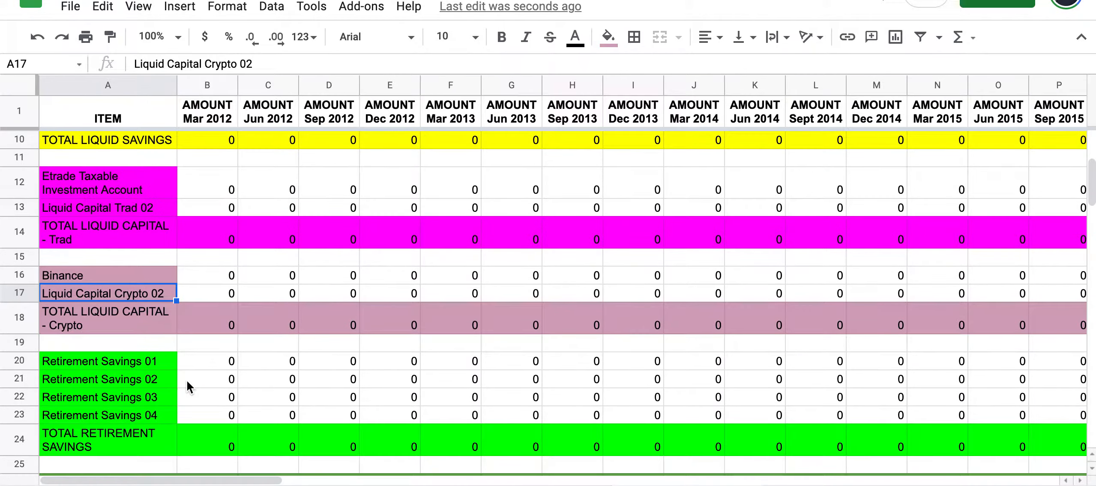
{"action": "scroll", "coordinate": [187, 380], "scroll_direction": "down", "scroll_amount": 3}
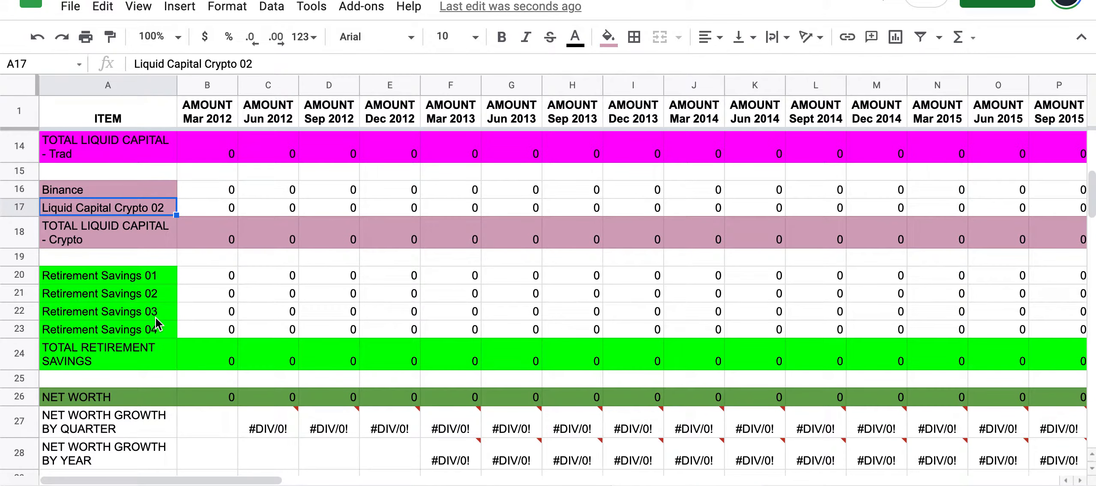
{"action": "left_click", "coordinate": [124, 278]}
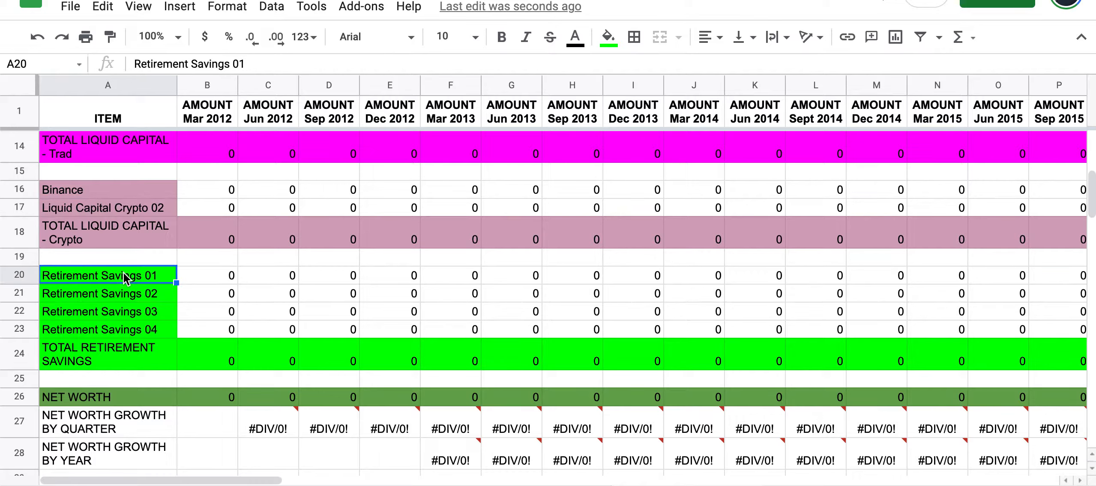
{"action": "type", "text": "Non-Roth 401k"}
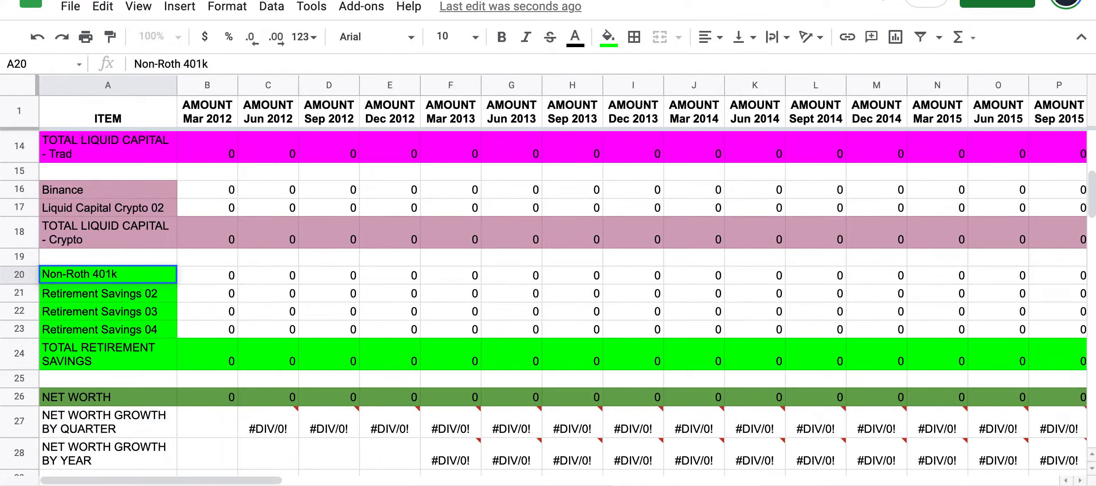
{"action": "left_click", "coordinate": [138, 295]}
{"action": "type", "text": "Roth 401k"}
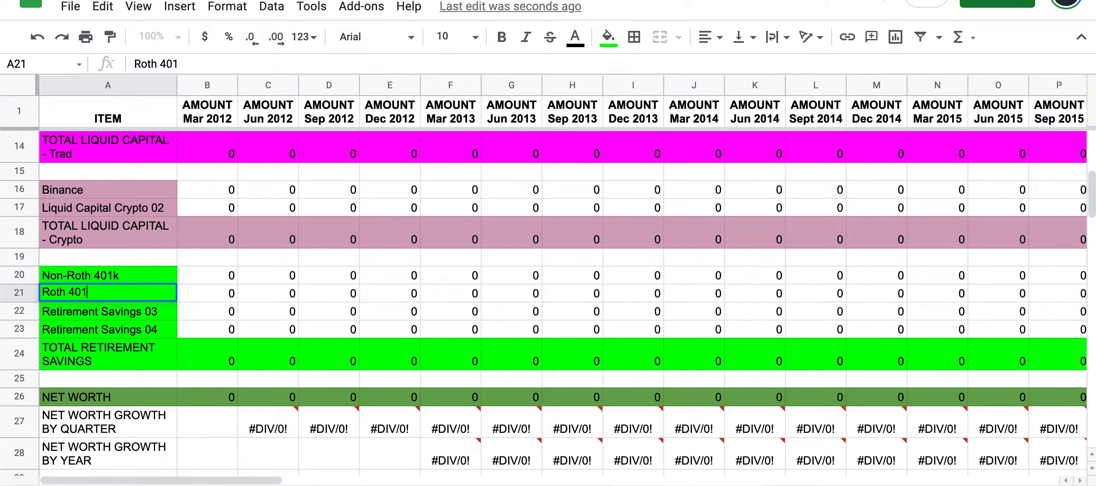
{"action": "left_click", "coordinate": [142, 310]}
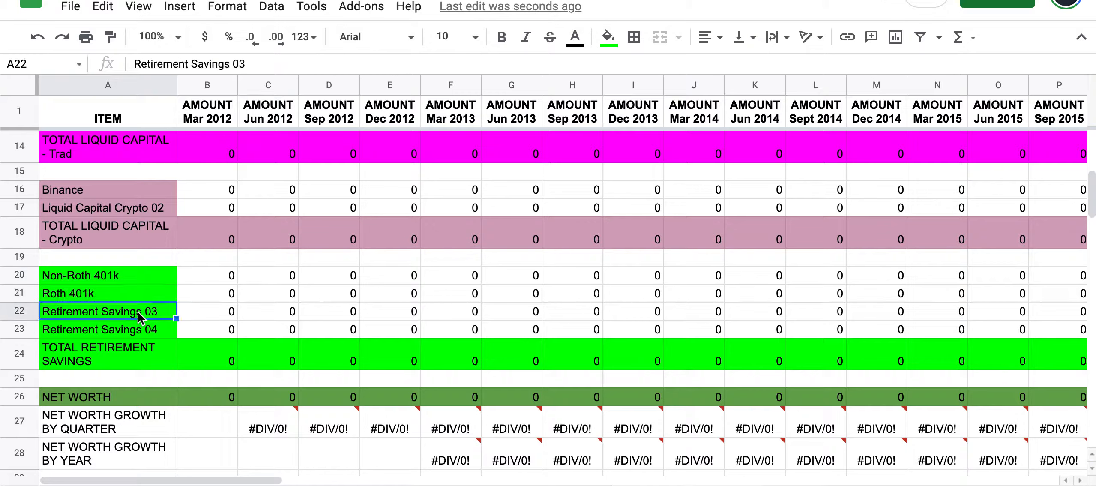
{"action": "type", "text": "Roth IRA"}
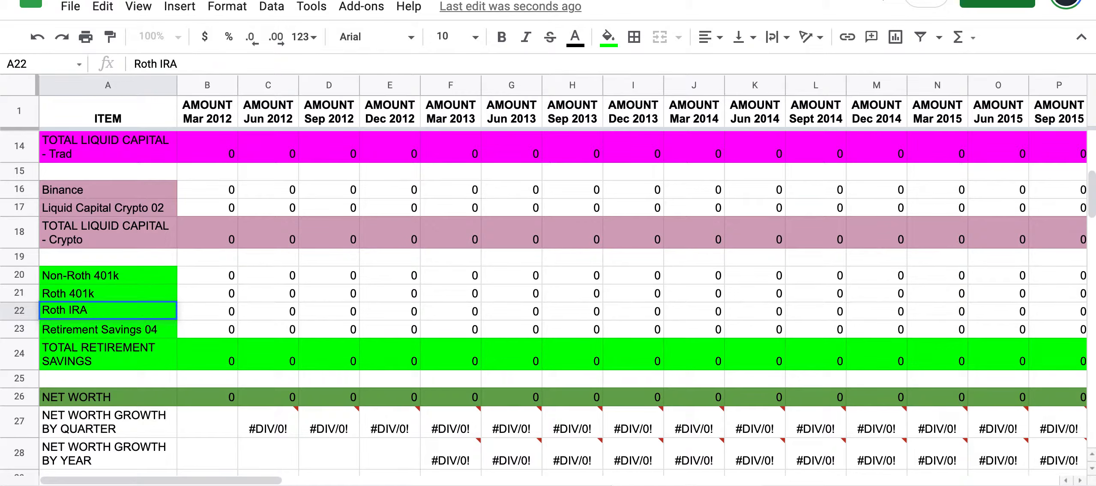
{"action": "left_click", "coordinate": [146, 332]}
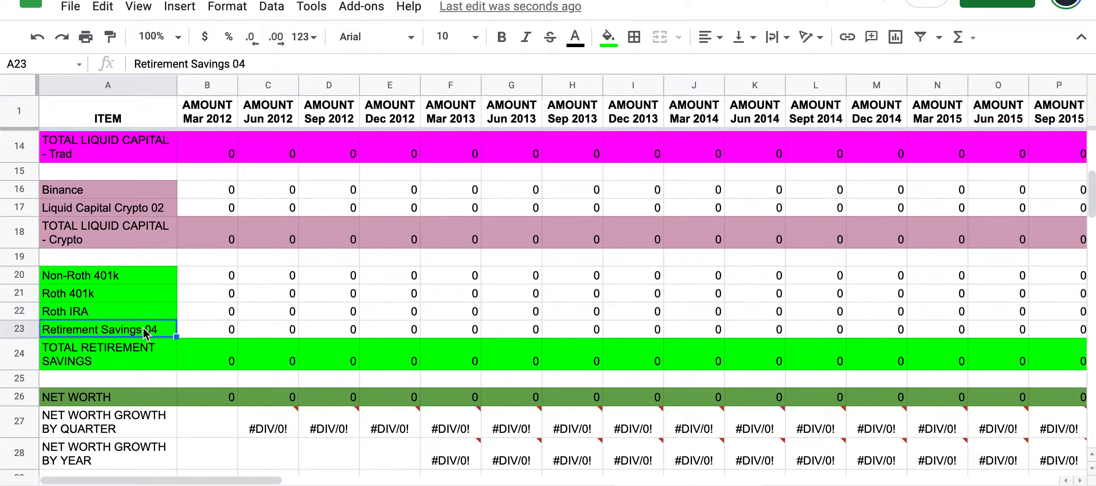
{"action": "type", "text": "HSA"}
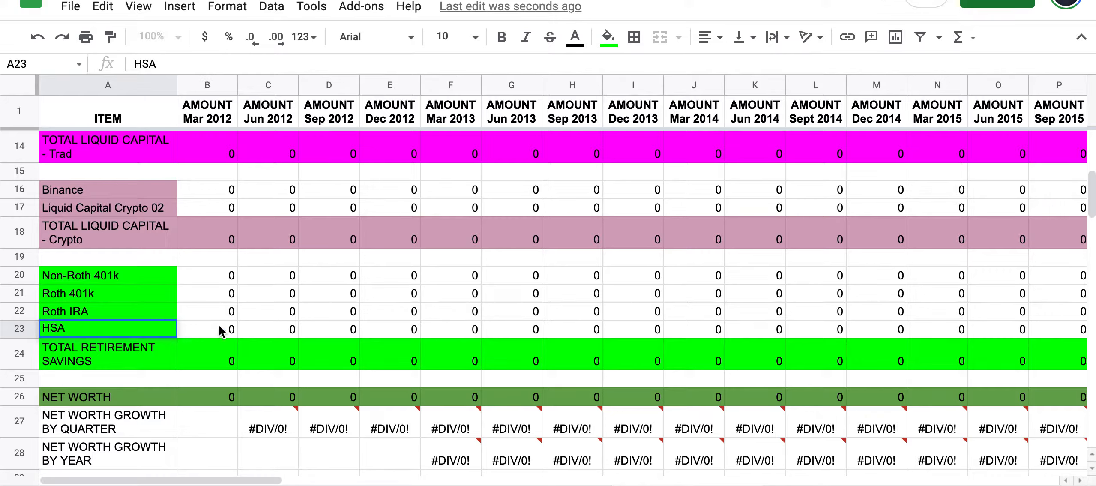
{"action": "left_click", "coordinate": [235, 331]}
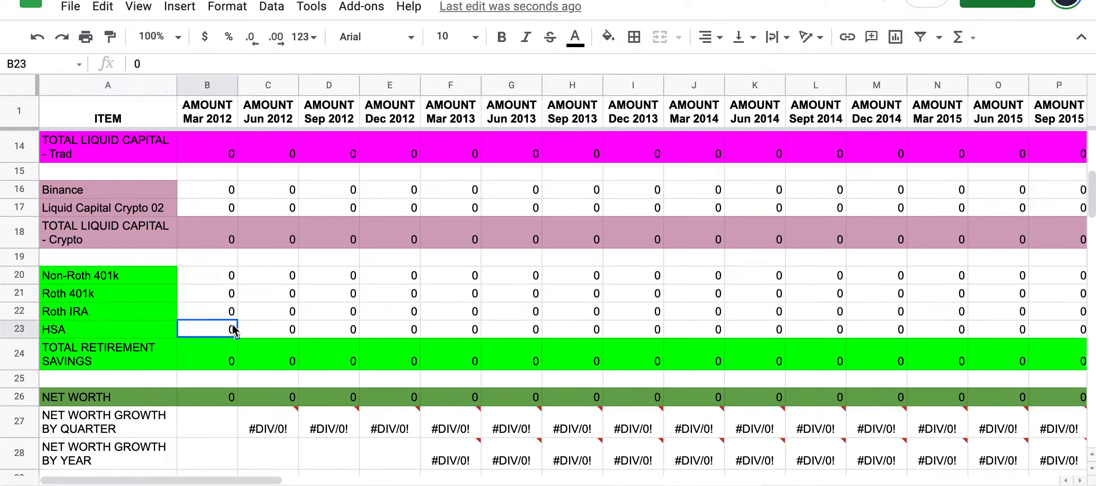
- Examine the net worth row and the rows for net worth growth by quarter and by year
{"action": "left_click", "coordinate": [132, 398]}
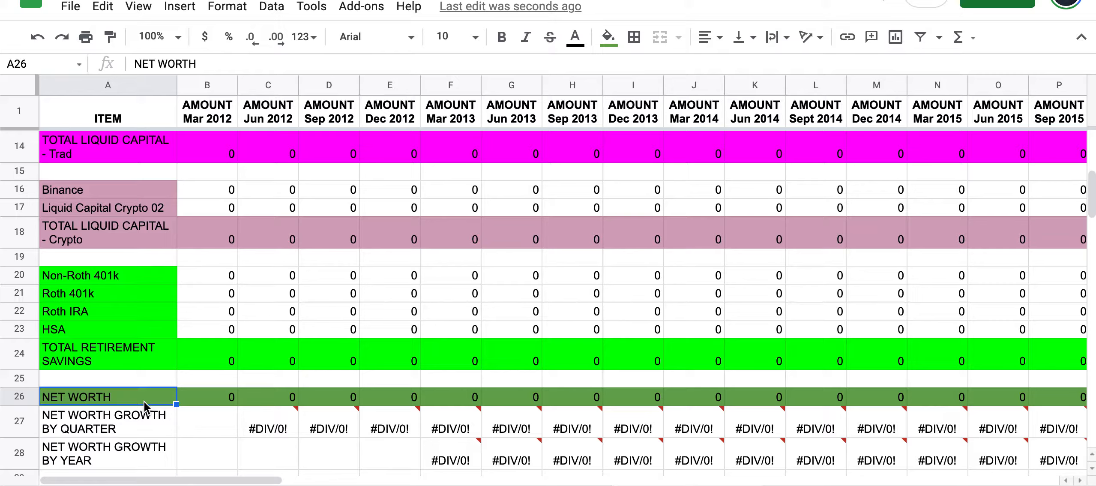
{"action": "scroll", "coordinate": [136, 427], "scroll_direction": "down", "scroll_amount": 1}
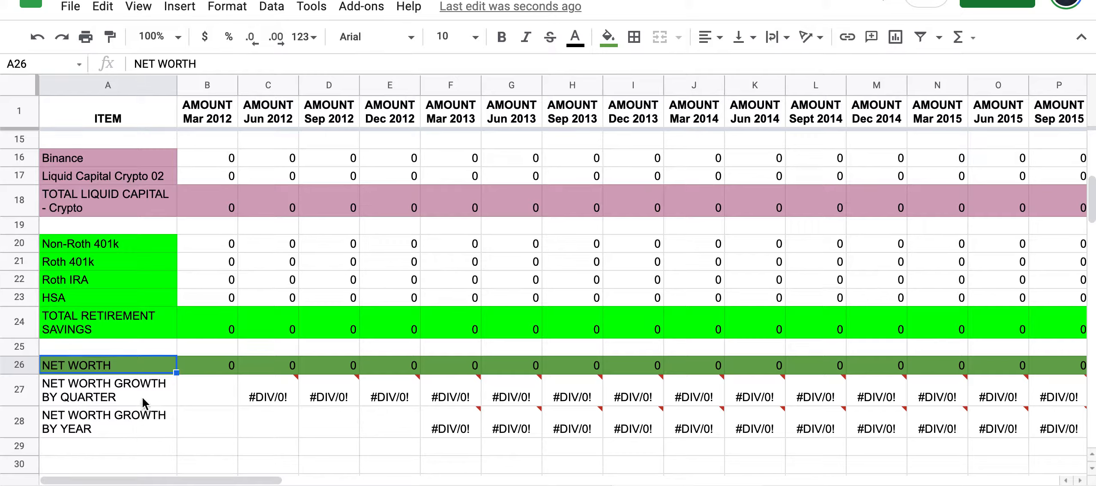
{"action": "left_click", "coordinate": [159, 396]}
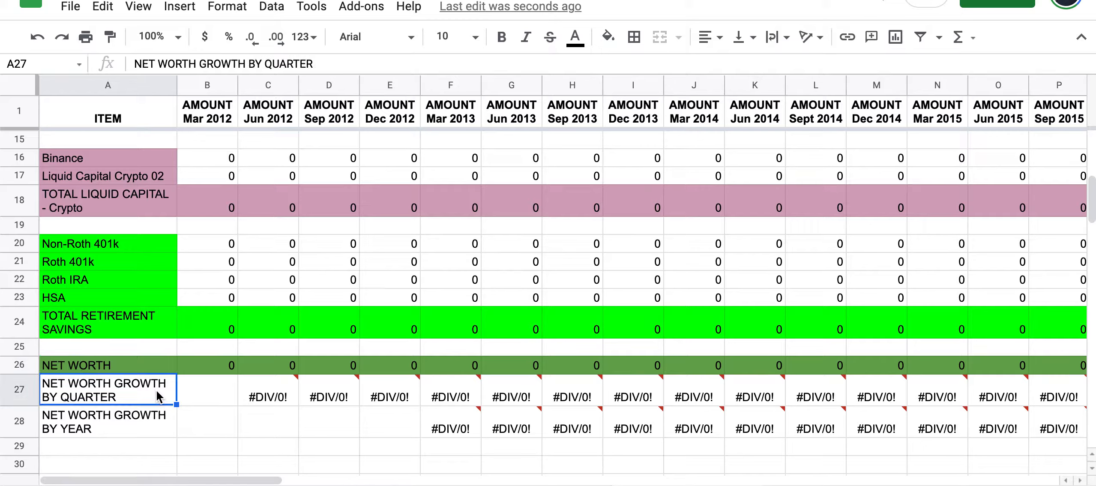
{"action": "left_click", "coordinate": [153, 434]}
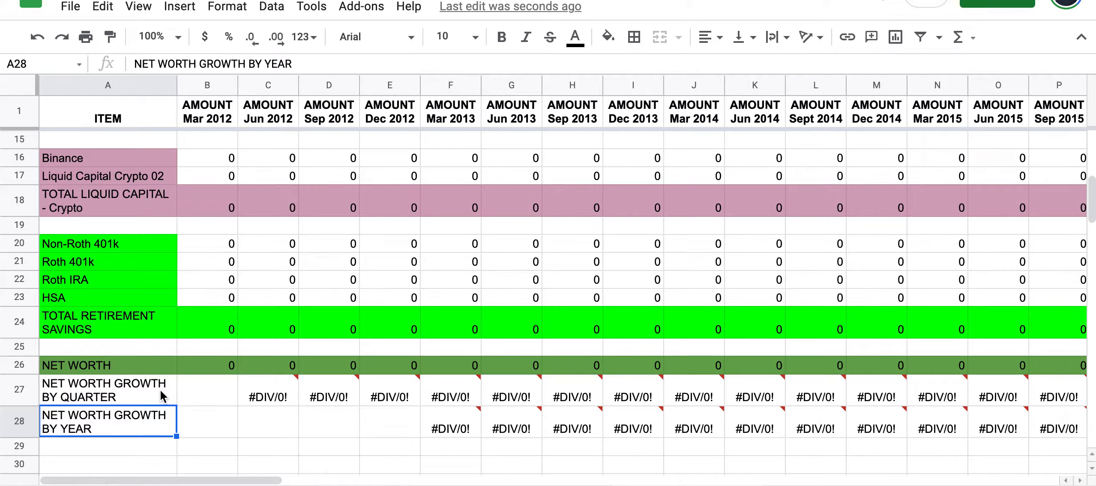
- Enter 50,000 as the Student Loan amount for Mar 2012 in B2
{"action": "scroll", "coordinate": [160, 390], "scroll_direction": "up", "scroll_amount": 7}
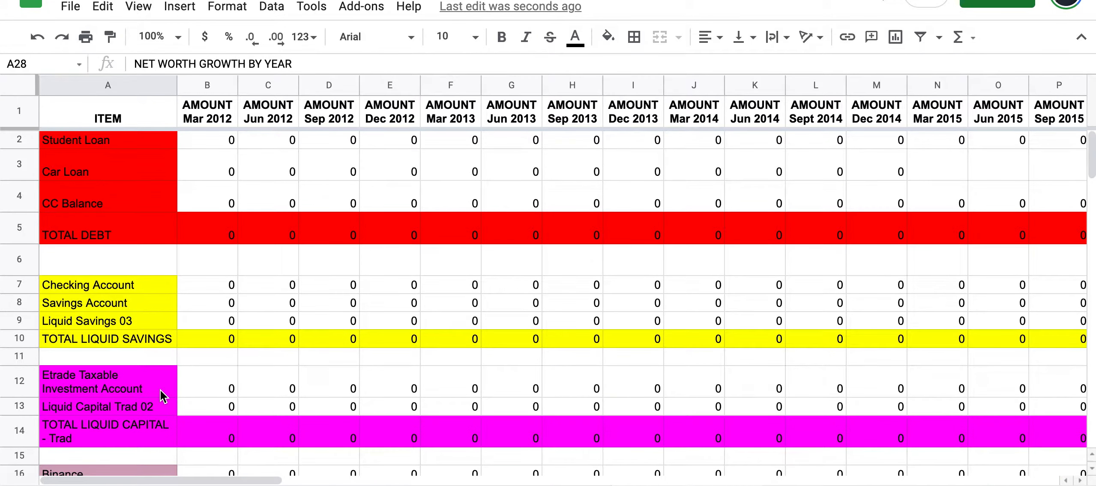
{"action": "left_click", "coordinate": [214, 143]}
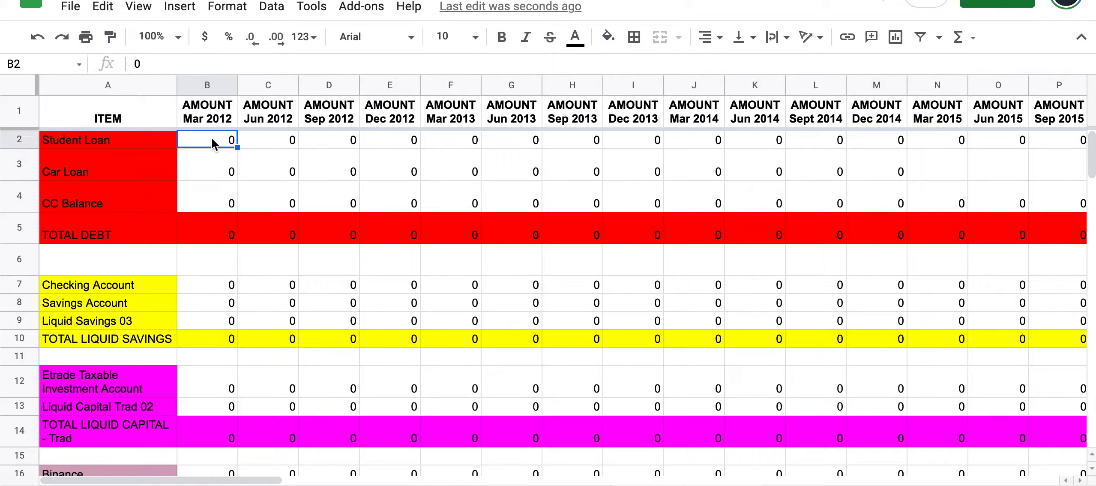
{"action": "type", "text": "50,000"}
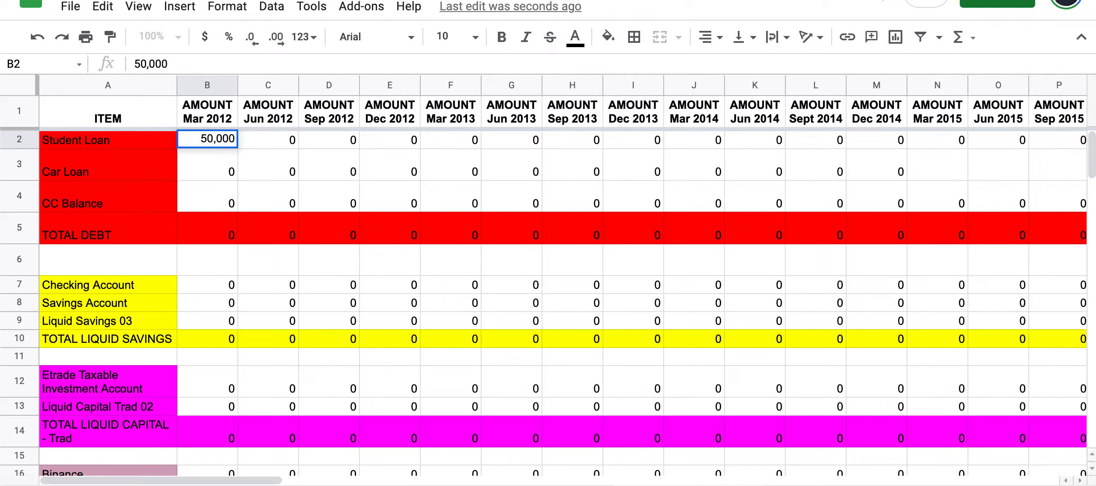
{"action": "key", "text": "Return"}
- Enter =B2-(B2*.01) as the Jun 2012 Student Loan amount in C2 and fill the formula across row 2 through AM2 (Jun 2021)
{"action": "left_click", "coordinate": [272, 141]}
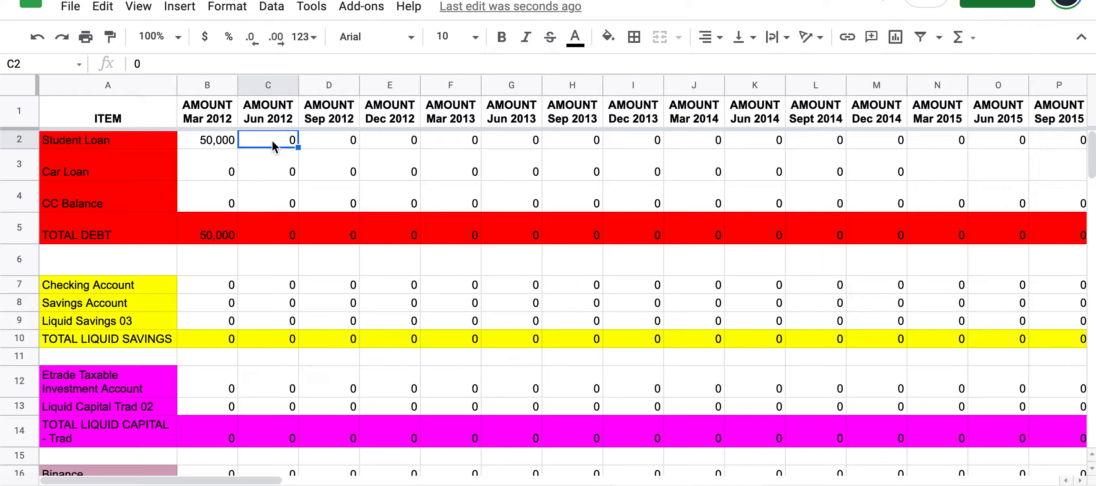
{"action": "type", "text": "="}
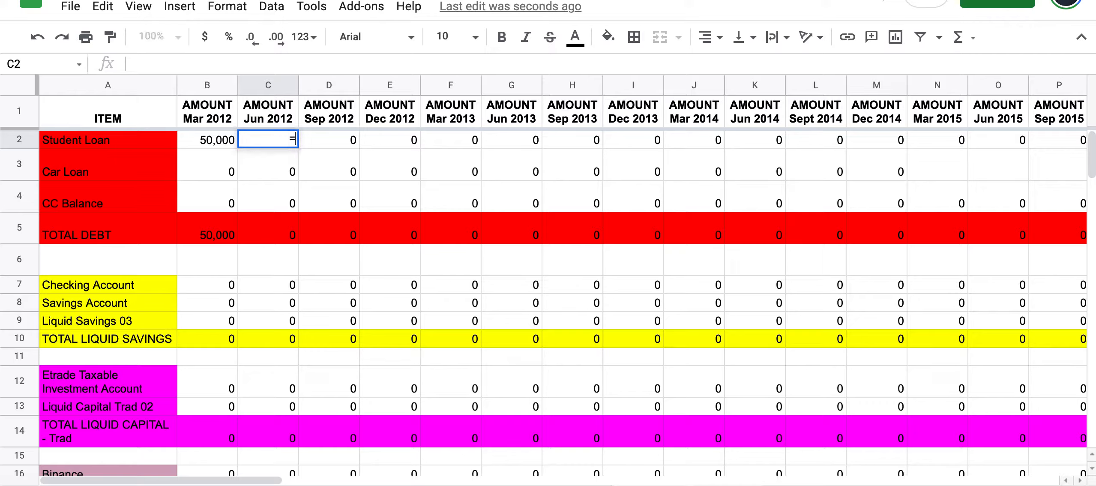
{"action": "left_click", "coordinate": [203, 140]}
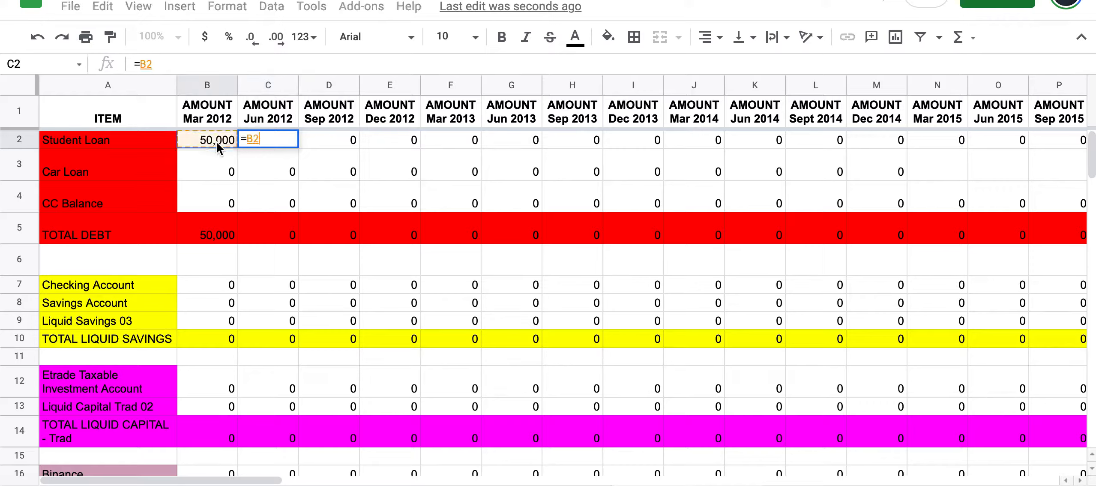
{"action": "left_click", "coordinate": [206, 64]}
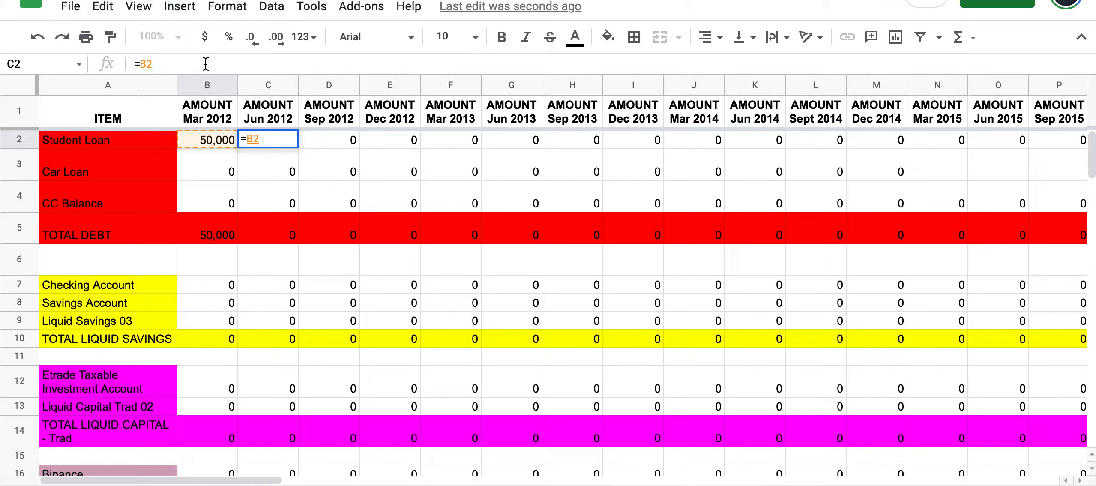
{"action": "type", "text": "-(B2*"}
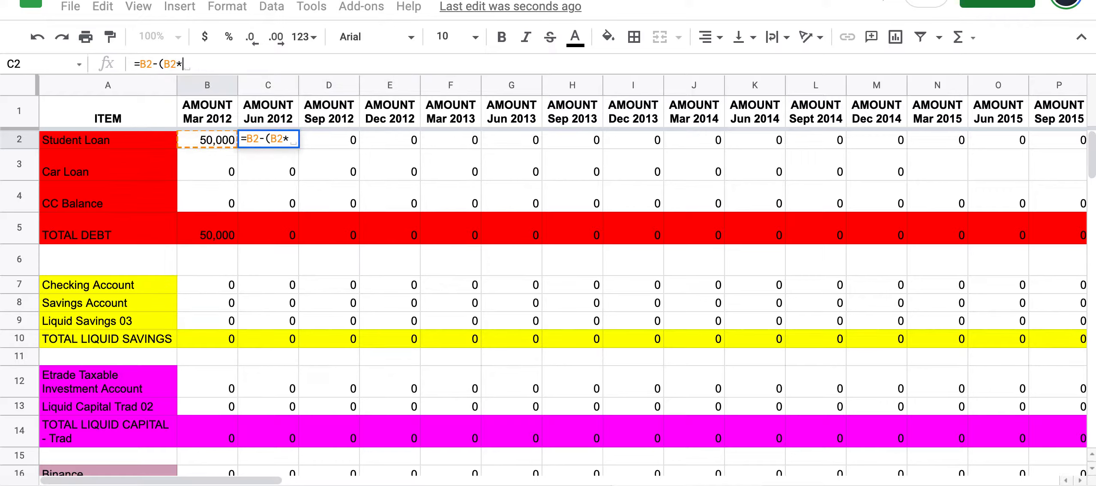
{"action": "type", "text": "."}
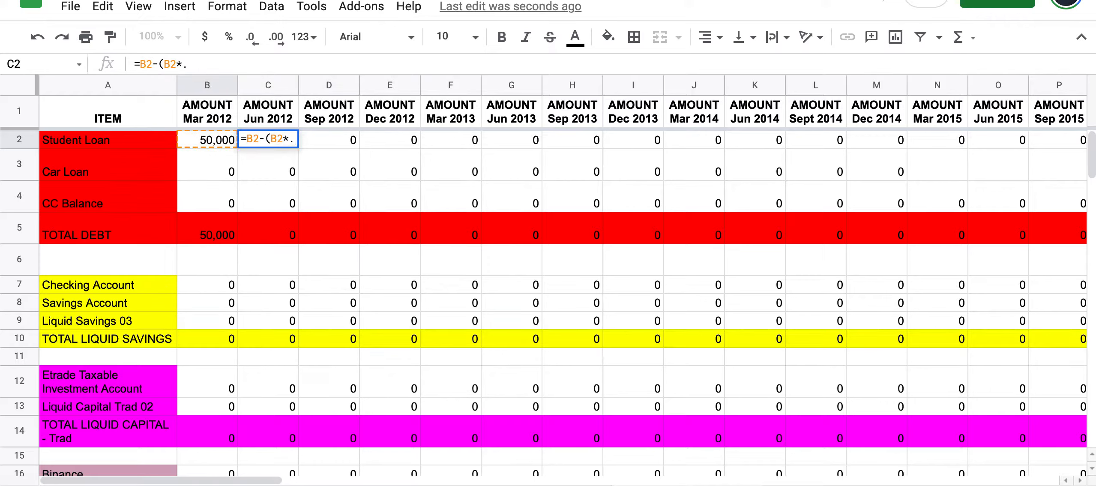
{"action": "type", "text": "01)"}
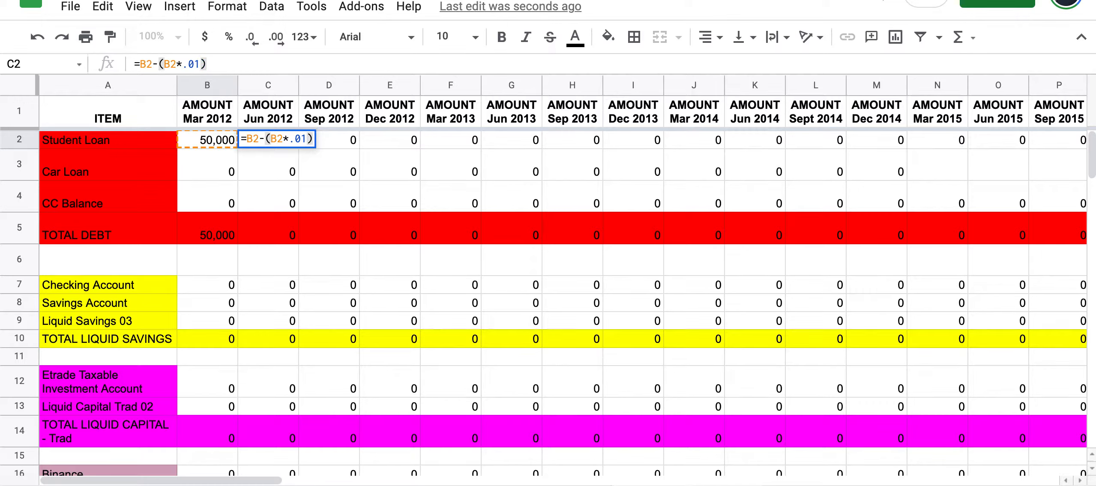
{"action": "key", "text": "Return"}
{"action": "key", "text": "Up"}
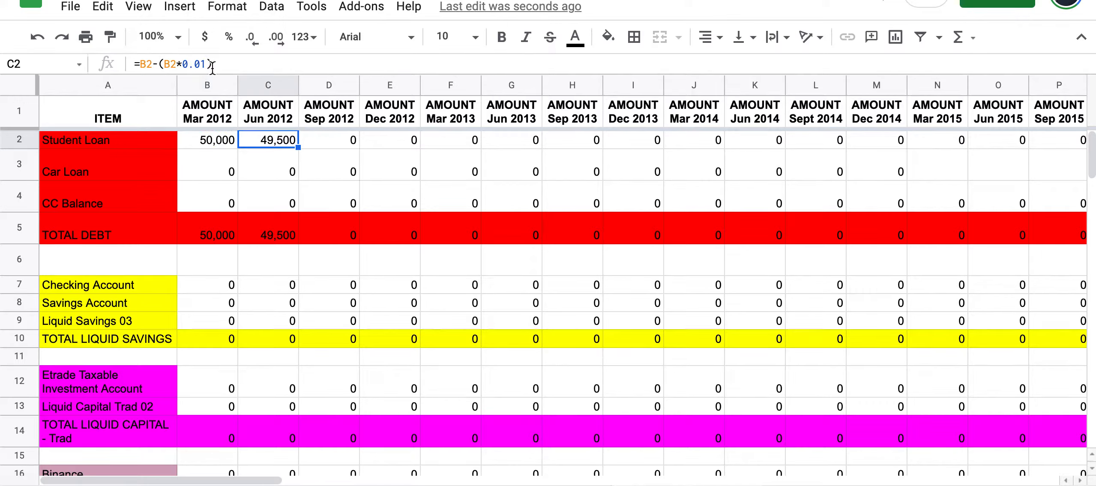
{"action": "left_click_drag", "start_coordinate": [298, 147], "coordinate": [923, 141]}
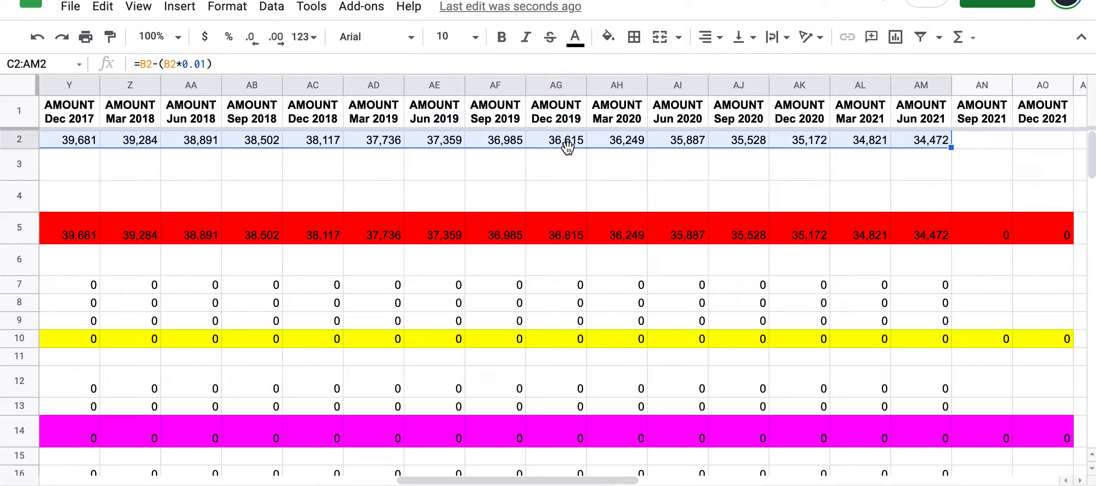
{"action": "scroll", "coordinate": [568, 148], "scroll_direction": "left", "scroll_amount": 18}
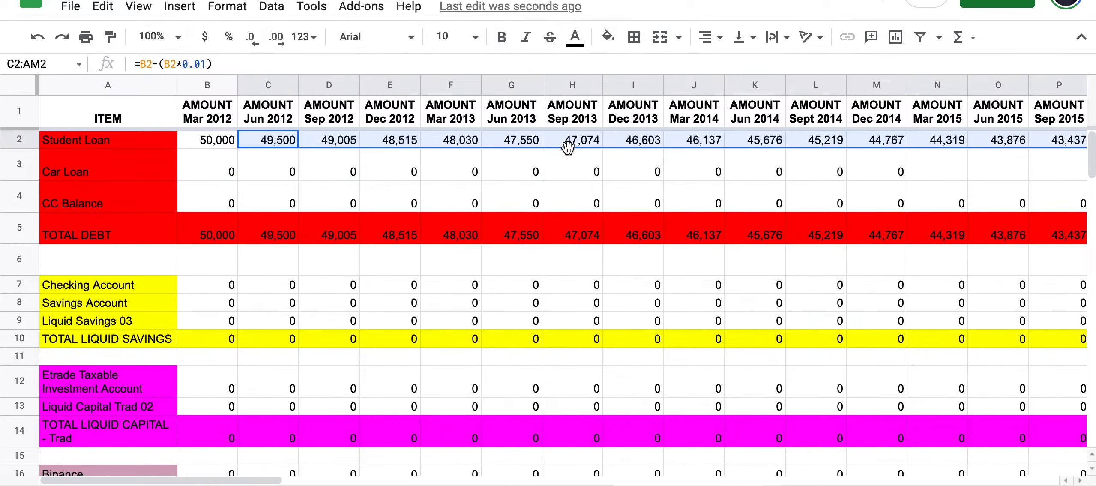
- Enter 6,000 as the Car Loan amount for Mar 2012 in B3
{"action": "left_click", "coordinate": [219, 167]}
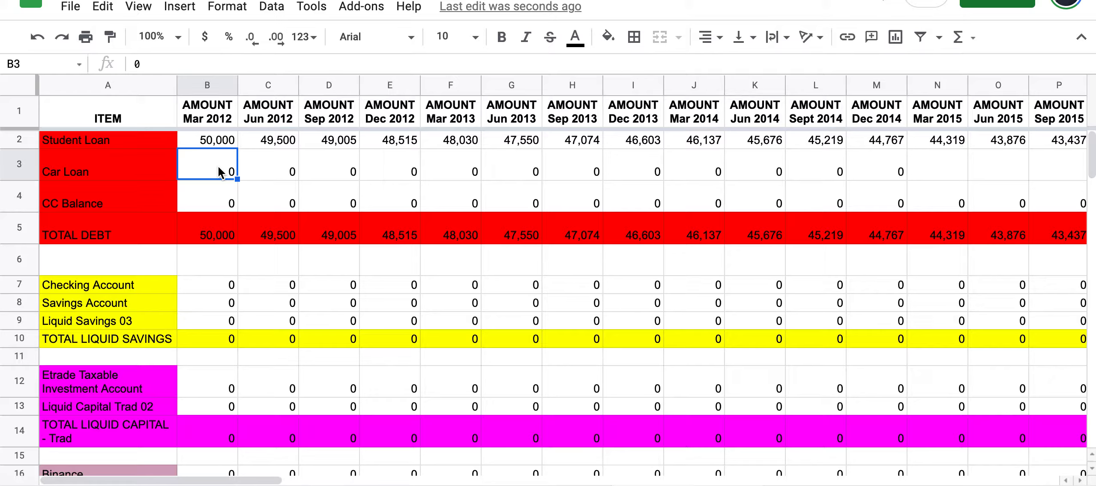
{"action": "type", "text": "6,000"}
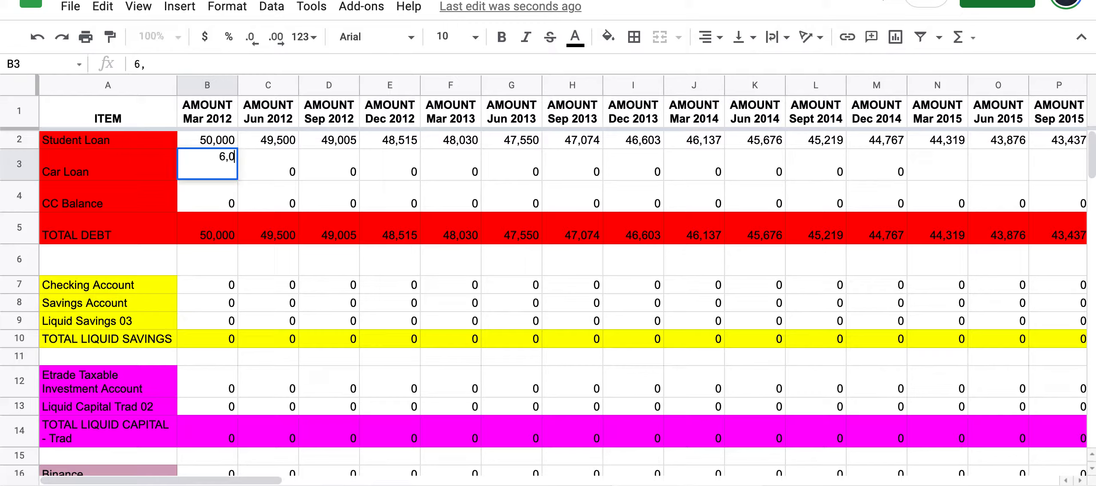
{"action": "key", "text": "Return"}
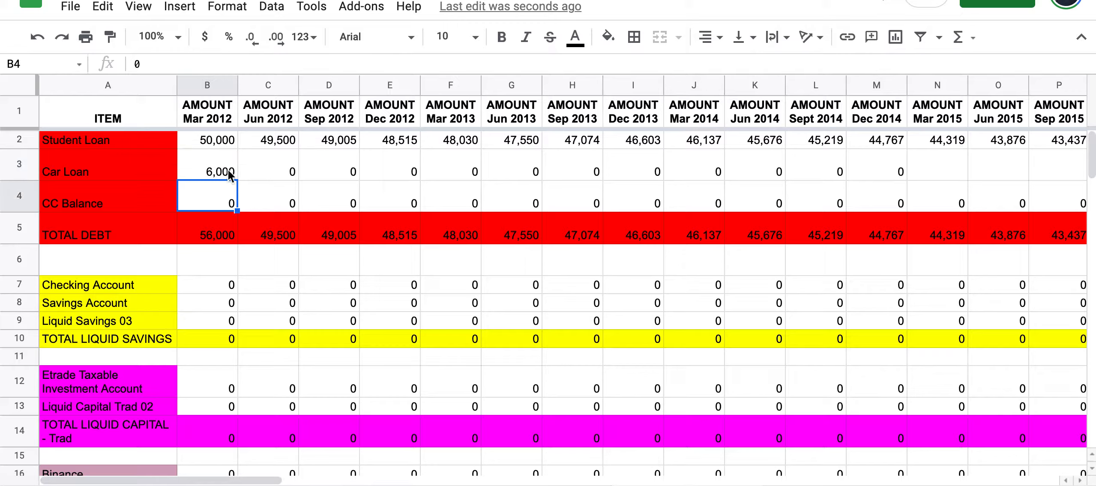
- Copy the Student Loan formula from C2 down to C3 and change its rate to 0.1, giving =B3-(B3*0.1)
{"action": "left_click", "coordinate": [278, 171]}
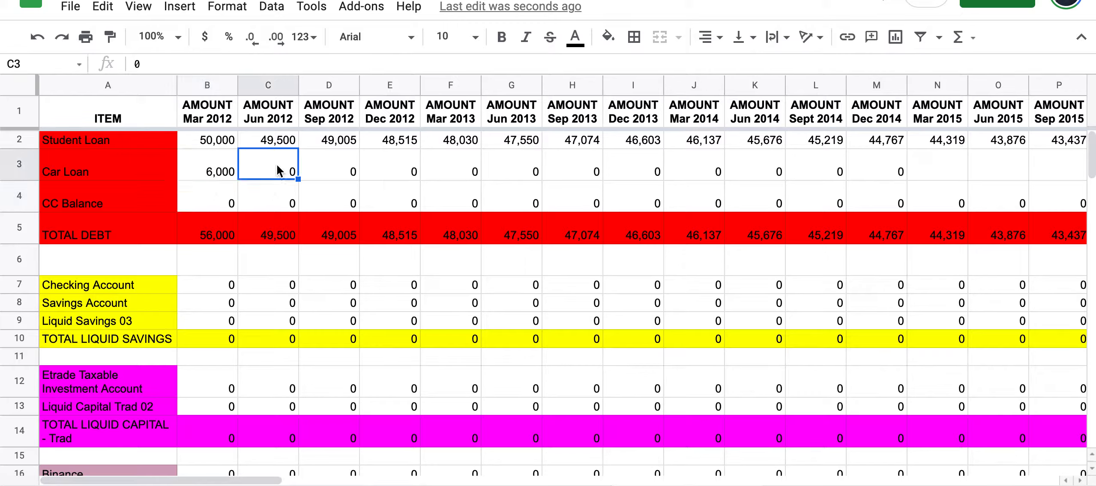
{"action": "left_click", "coordinate": [270, 142]}
{"action": "left_click_drag", "start_coordinate": [298, 148], "coordinate": [288, 176]}
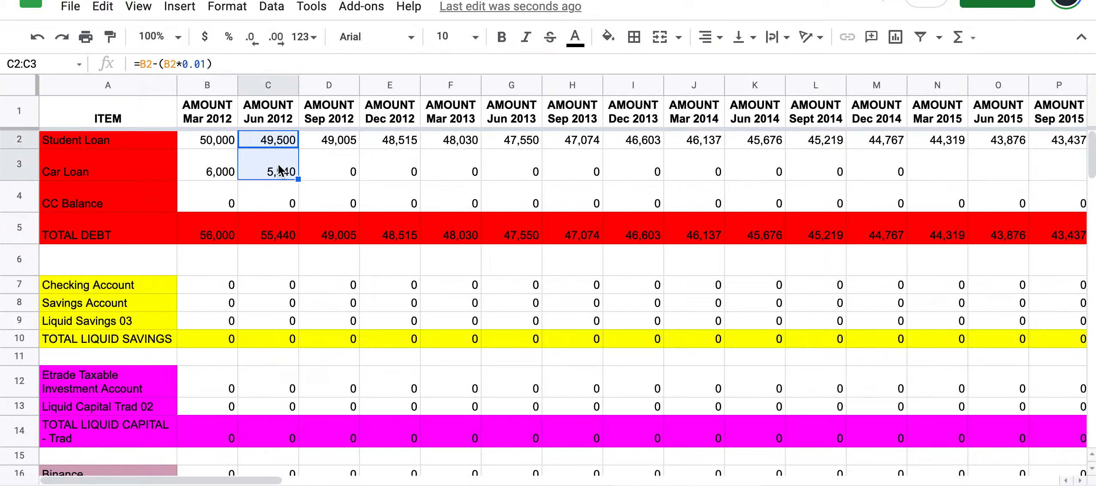
{"action": "left_click", "coordinate": [280, 170]}
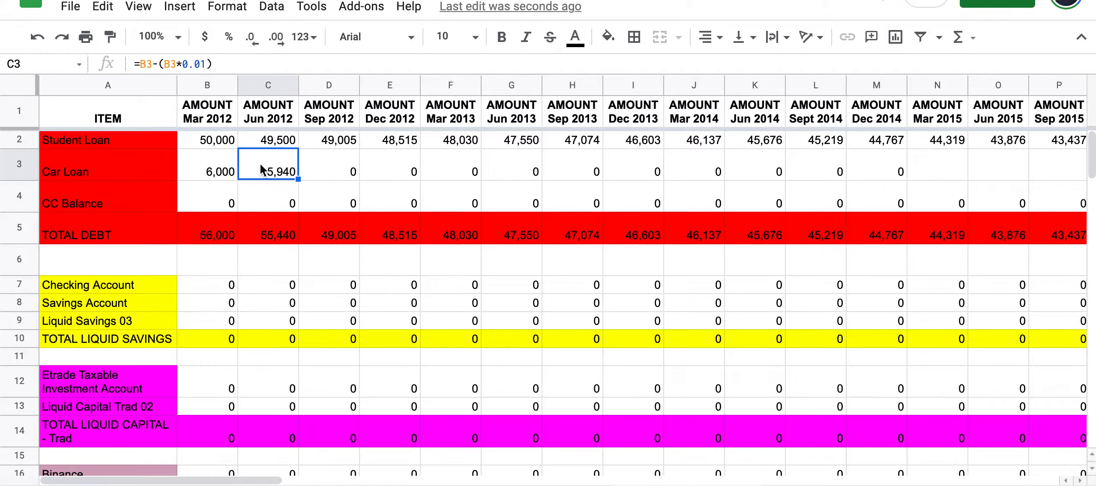
{"action": "left_click", "coordinate": [205, 63]}
{"action": "key", "text": "BackSpace"}
{"action": "key", "text": "BackSpace"}
{"action": "type", "text": "1"}
{"action": "key", "text": "Return"}
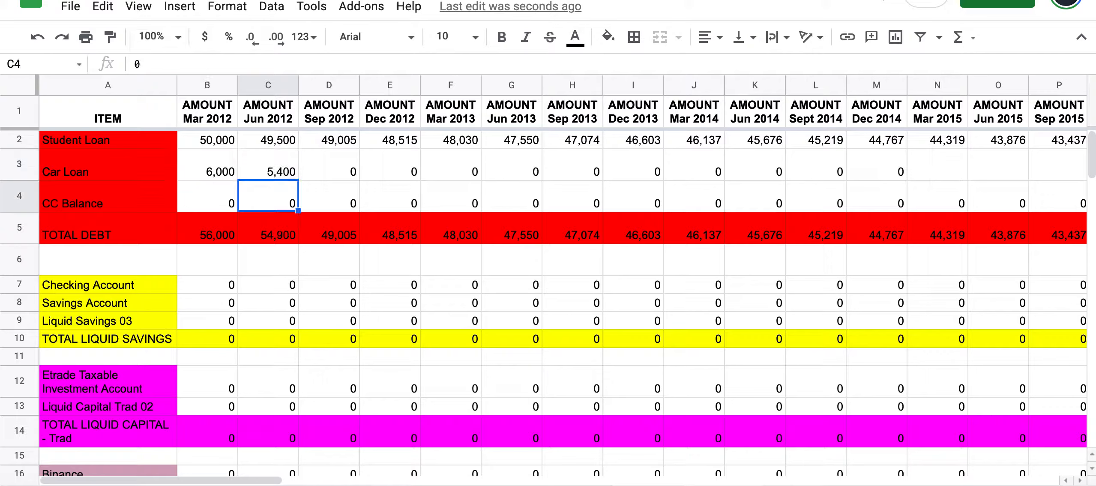
- Fill the Car Loan formula in C3 across row 3 through AM3 (Jun 2021)
{"action": "left_click", "coordinate": [278, 175]}
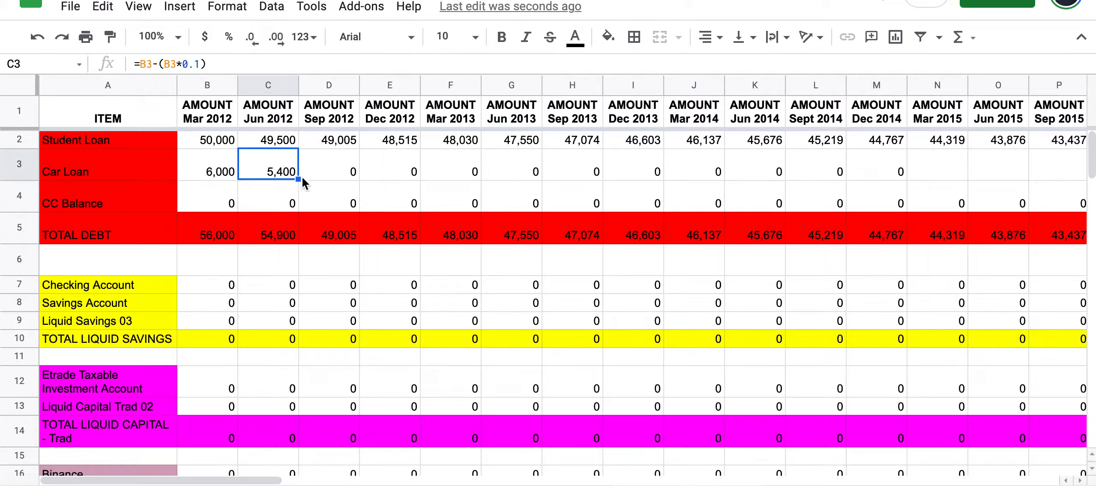
{"action": "left_click_drag", "start_coordinate": [299, 180], "coordinate": [930, 171]}
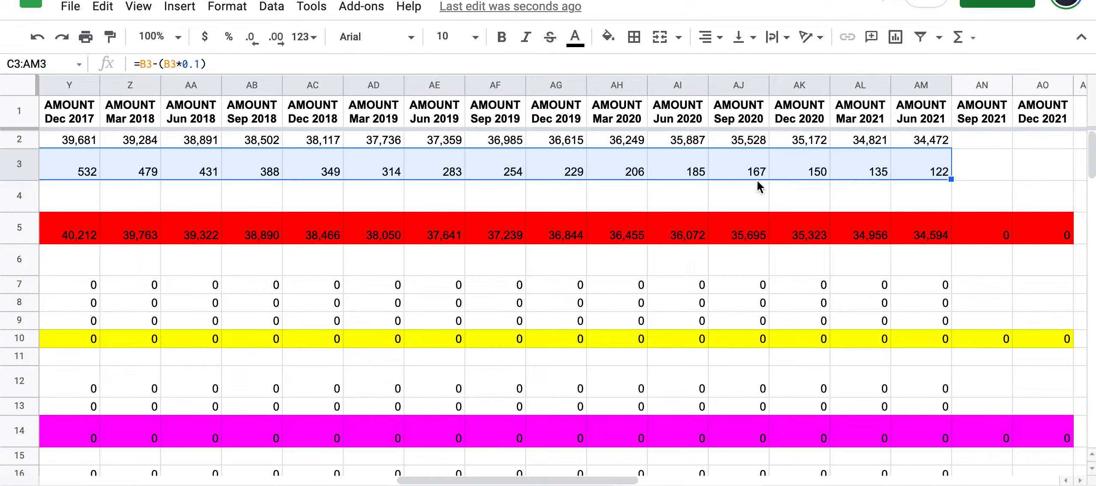
{"action": "scroll", "coordinate": [592, 184], "scroll_direction": "left", "scroll_amount": 10}
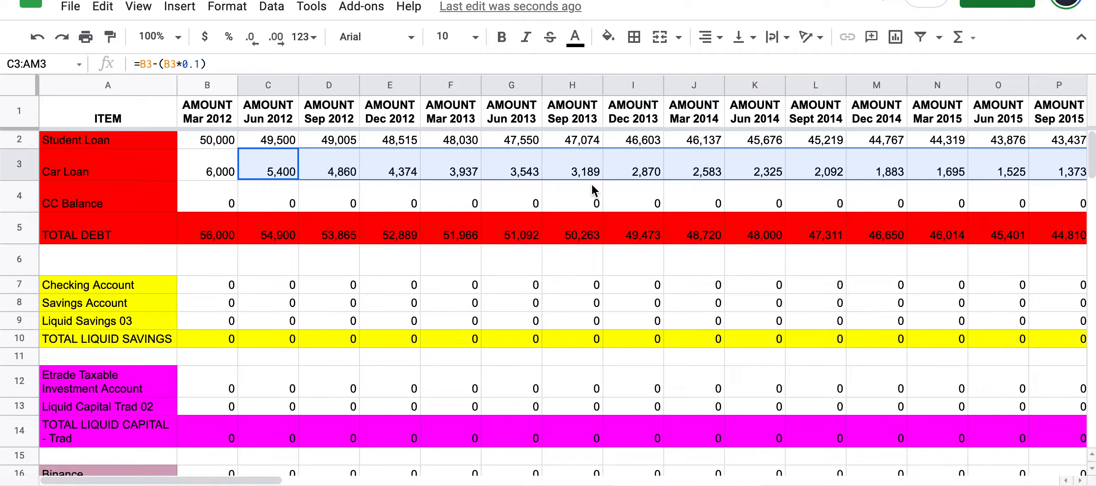
- Enter 2,000 as the CC Balance amount for Mar 2012 in B4
{"action": "left_click", "coordinate": [210, 204]}
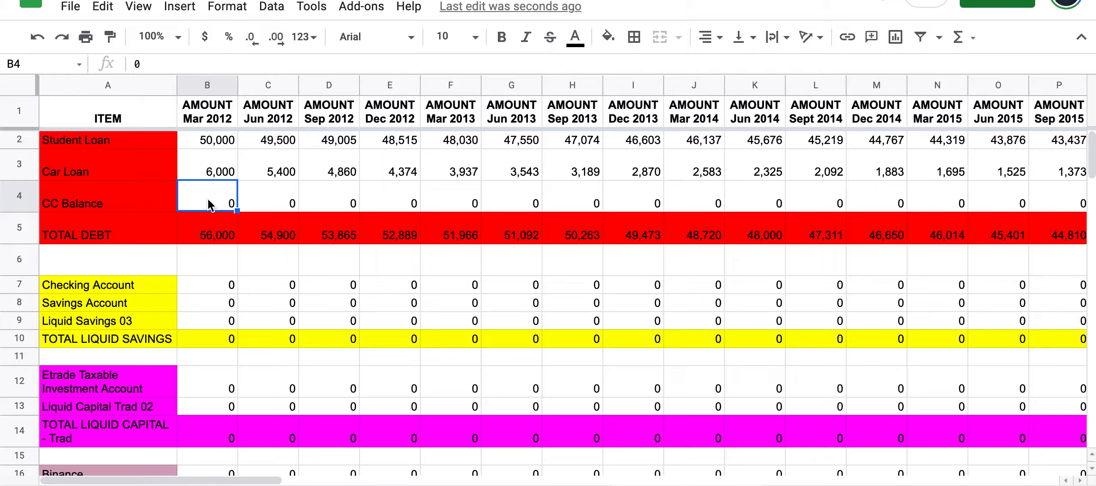
{"action": "type", "text": "2,000"}
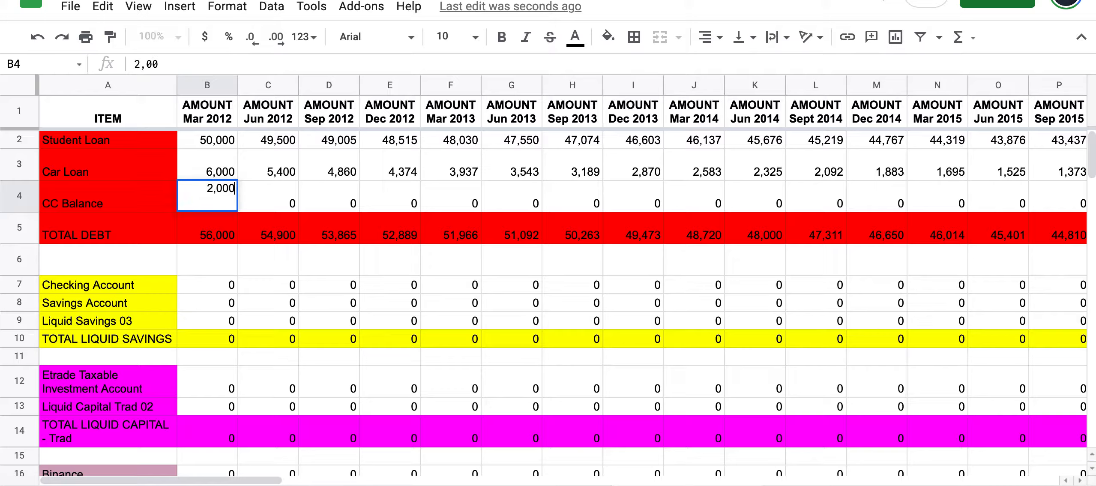
{"action": "key", "text": "Return"}
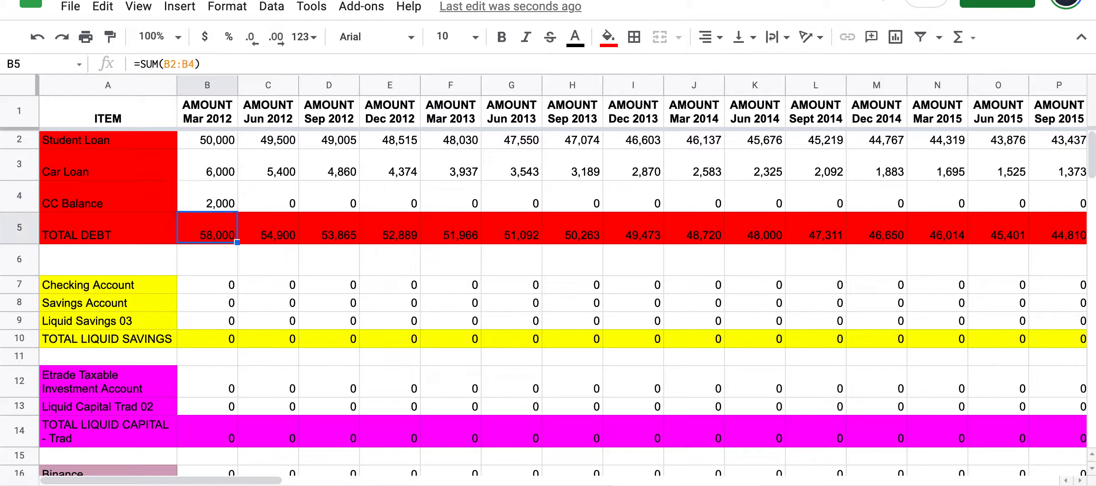
{"action": "left_click", "coordinate": [200, 201]}
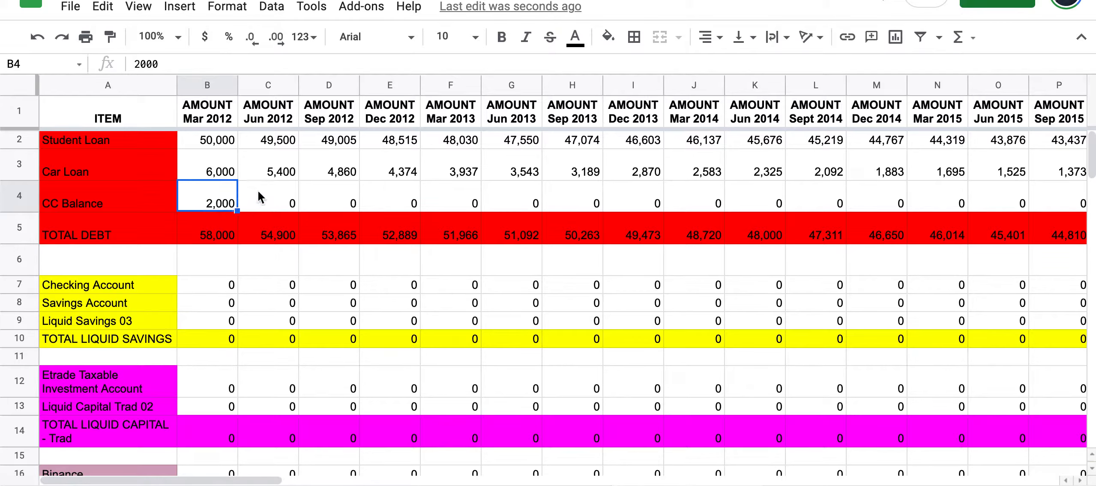
- Copy the Car Loan formula from C3 down to C4 and fill it across the CC Balance row through AM4 (Jun 2021)
{"action": "left_click", "coordinate": [281, 160]}
{"action": "left_click_drag", "start_coordinate": [298, 177], "coordinate": [296, 201]}
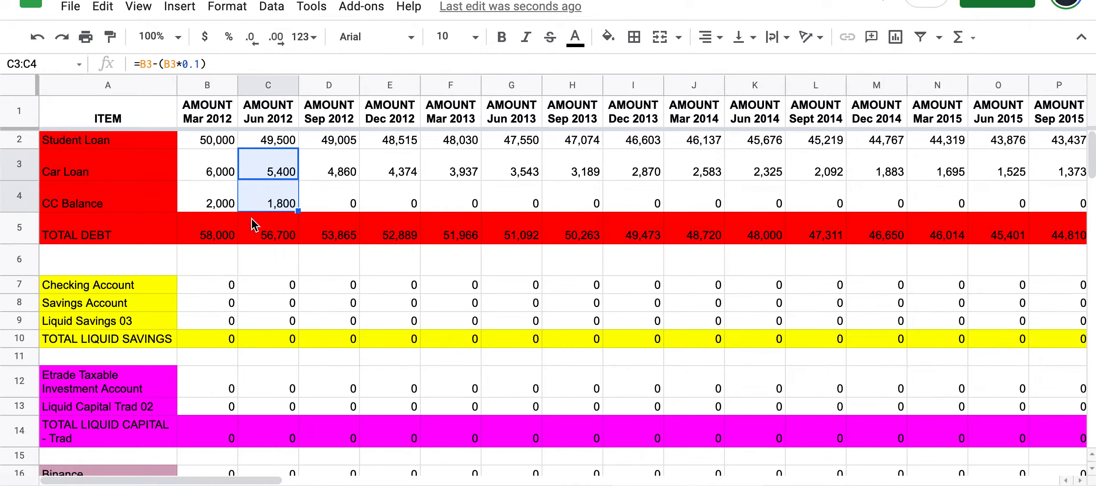
{"action": "left_click", "coordinate": [273, 204]}
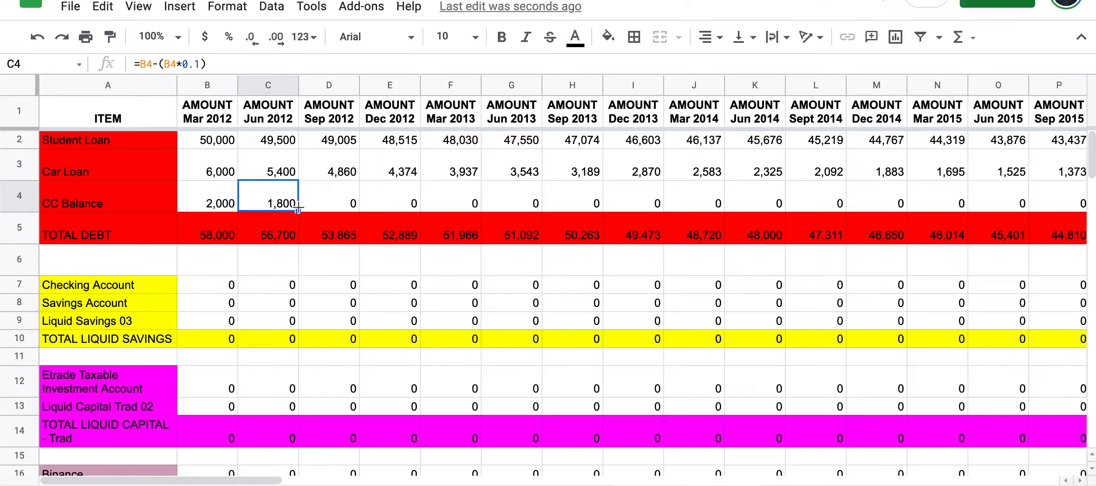
{"action": "left_click_drag", "start_coordinate": [297, 210], "coordinate": [915, 197]}
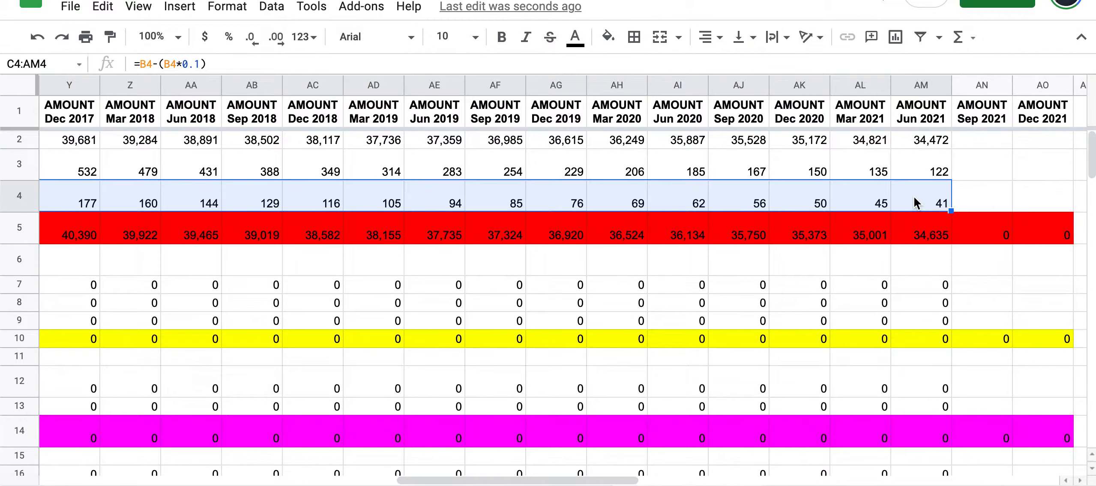
- Examine how the TOTAL DEBT row develops from quarter to quarter, comparing Jun 2021 with the 2012 and 2013 columns
{"action": "left_click", "coordinate": [920, 234]}
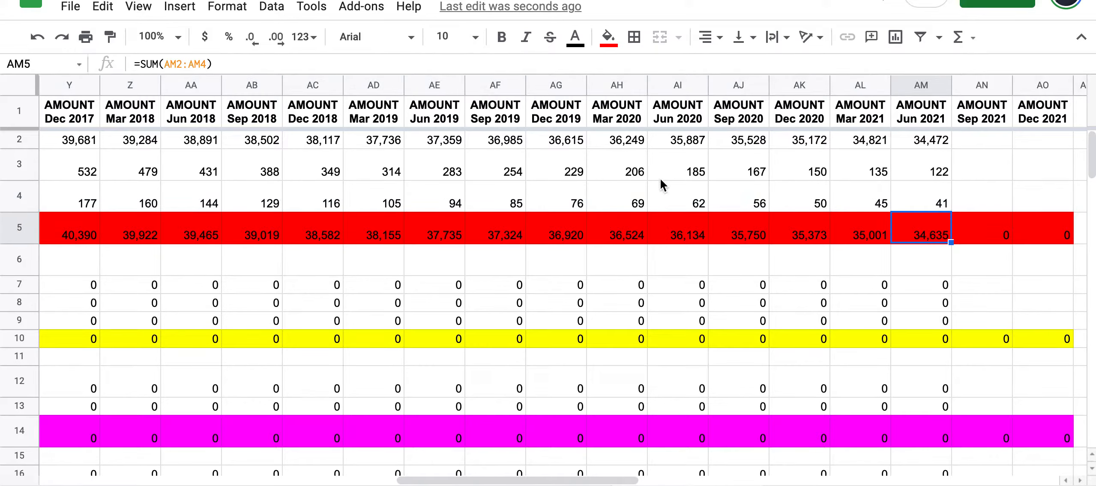
{"action": "left_click", "coordinate": [554, 171]}
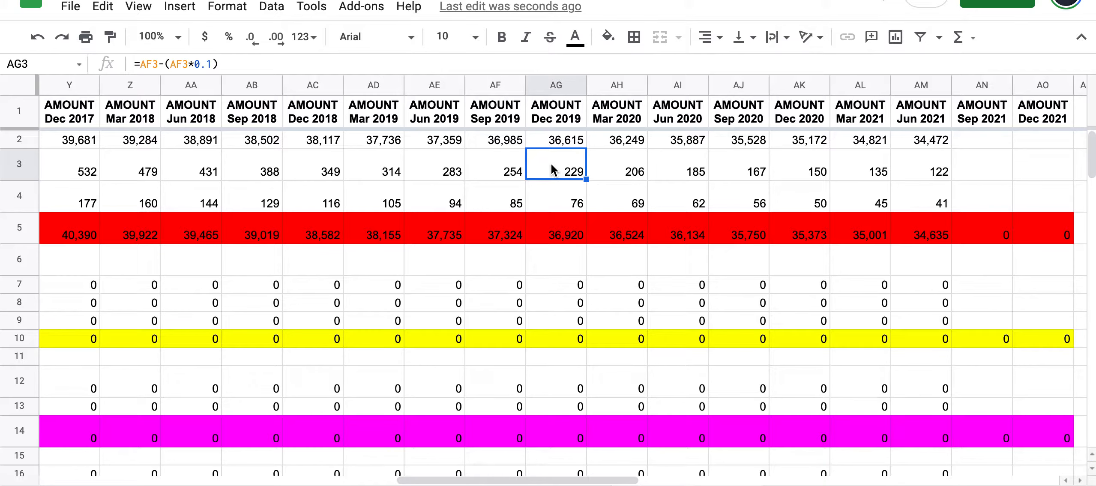
{"action": "scroll", "coordinate": [553, 170], "scroll_direction": "left", "scroll_amount": 15}
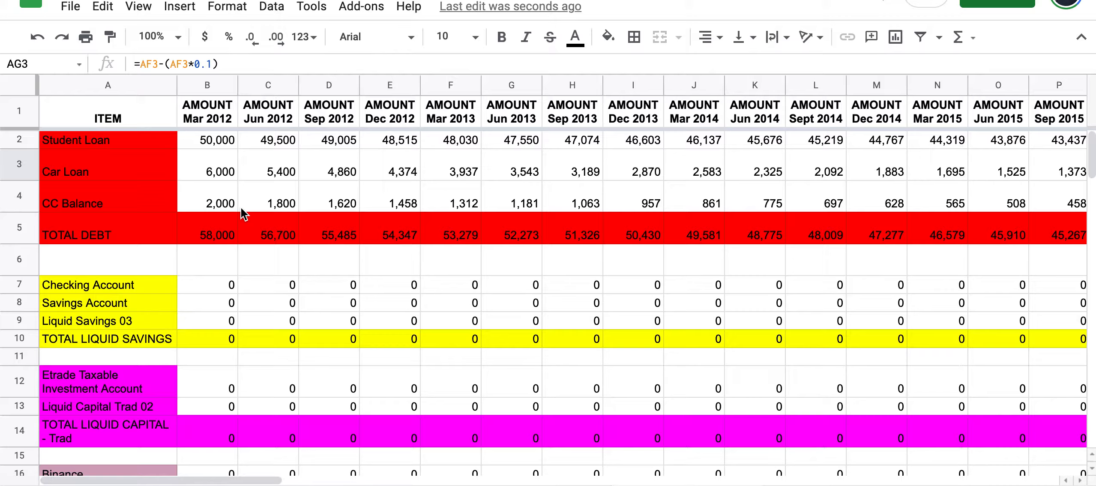
{"action": "left_click", "coordinate": [334, 235]}
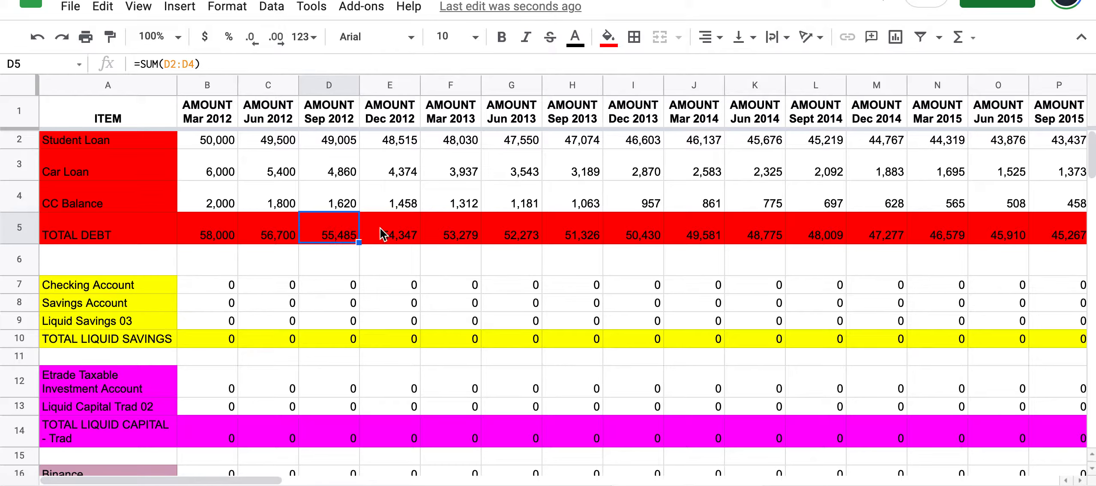
{"action": "left_click", "coordinate": [396, 235]}
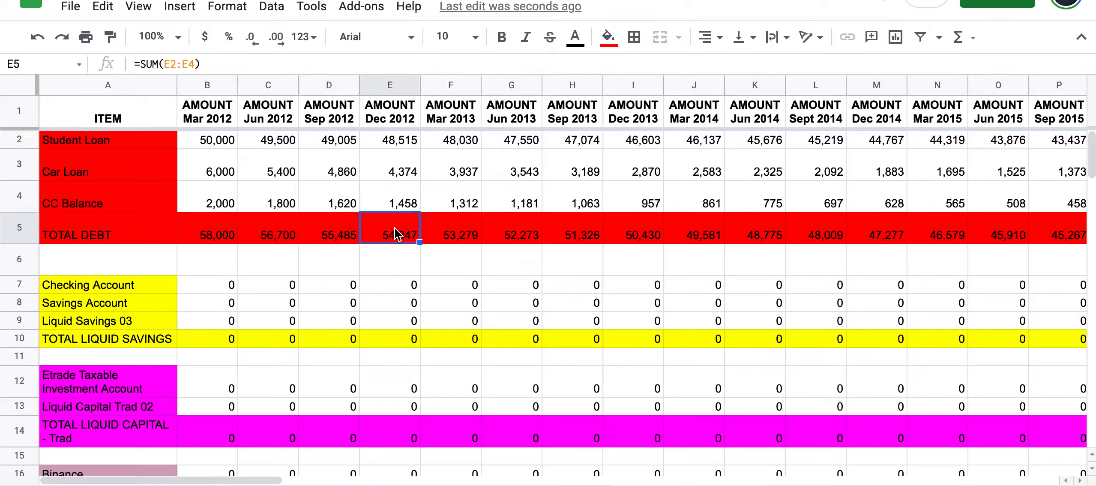
{"action": "left_click", "coordinate": [445, 234]}
{"action": "left_click", "coordinate": [526, 233]}
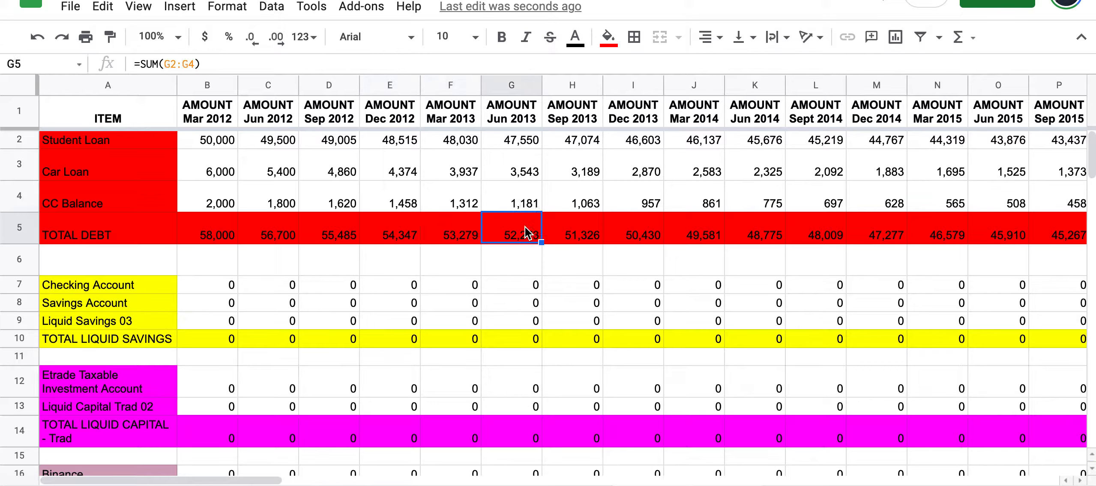
- Enter 1,000 as the Checking Account amount for Mar 2012 in B7 and fill it across row 7 through AM7 (Jun 2021)
{"action": "left_click", "coordinate": [215, 292]}
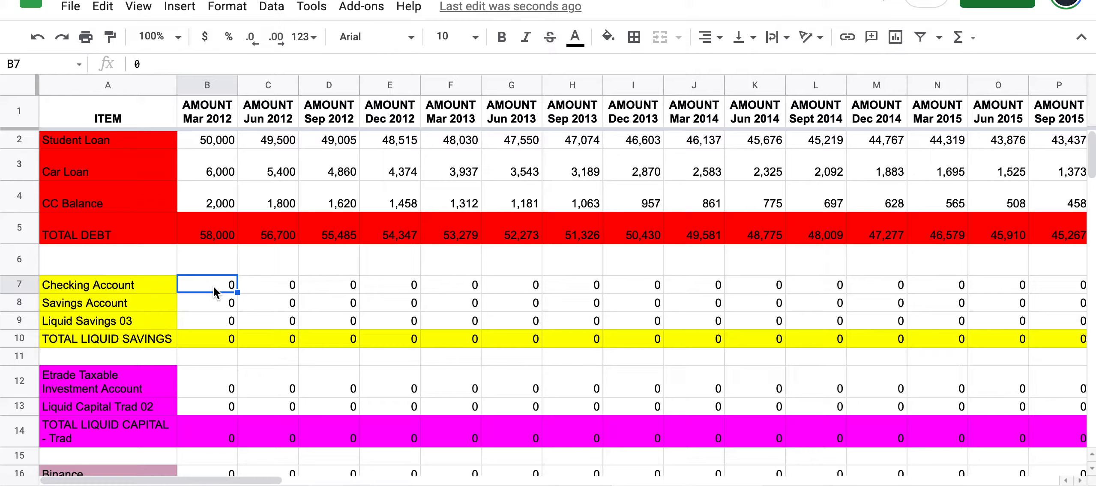
{"action": "type", "text": "1,000"}
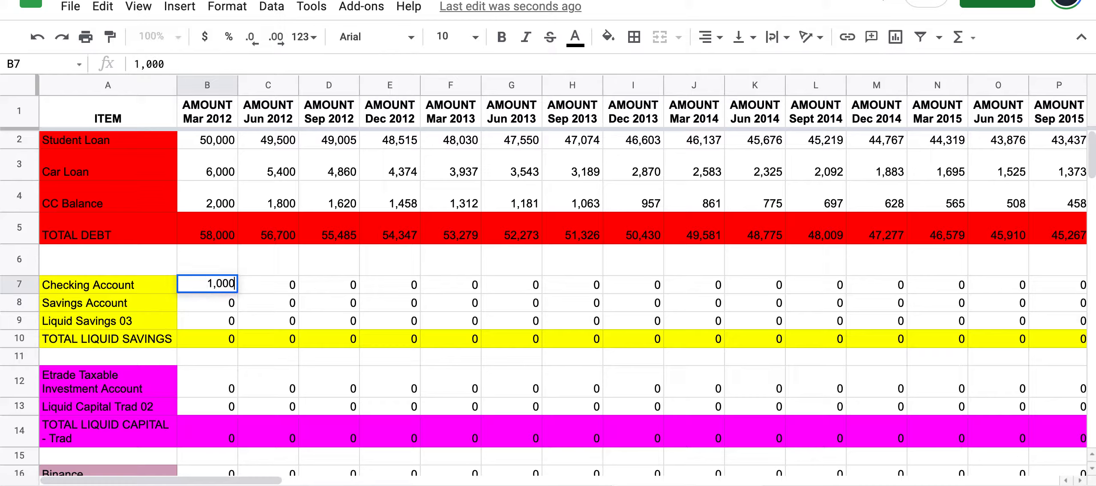
{"action": "key", "text": "Return"}
{"action": "key", "text": "Up"}
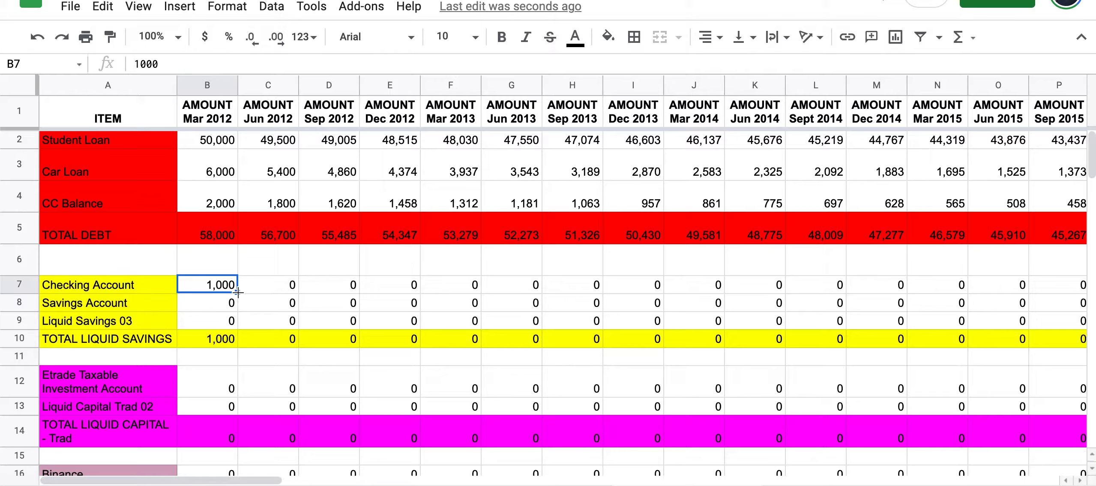
{"action": "left_click_drag", "start_coordinate": [238, 292], "coordinate": [354, 293]}
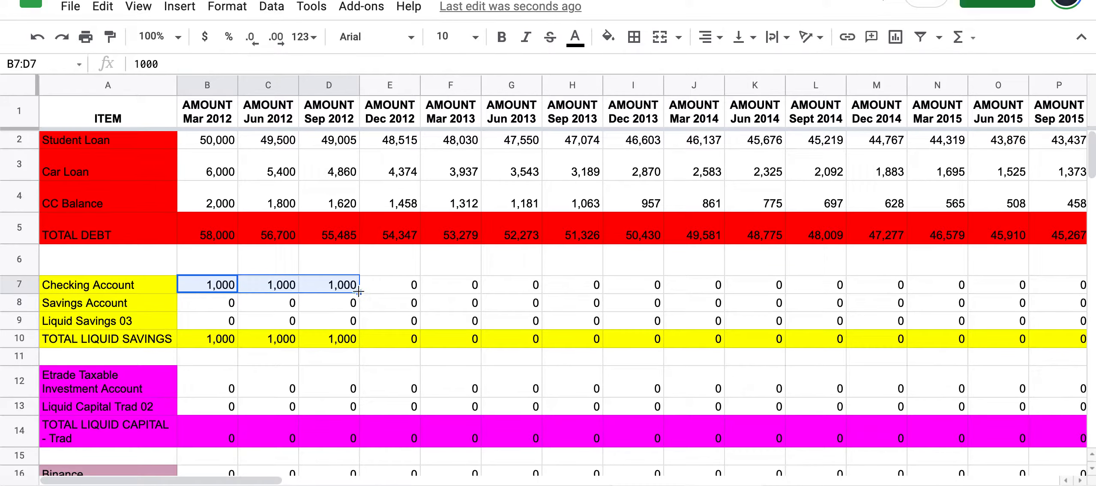
{"action": "left_click_drag", "start_coordinate": [620, 294], "coordinate": [914, 287]}
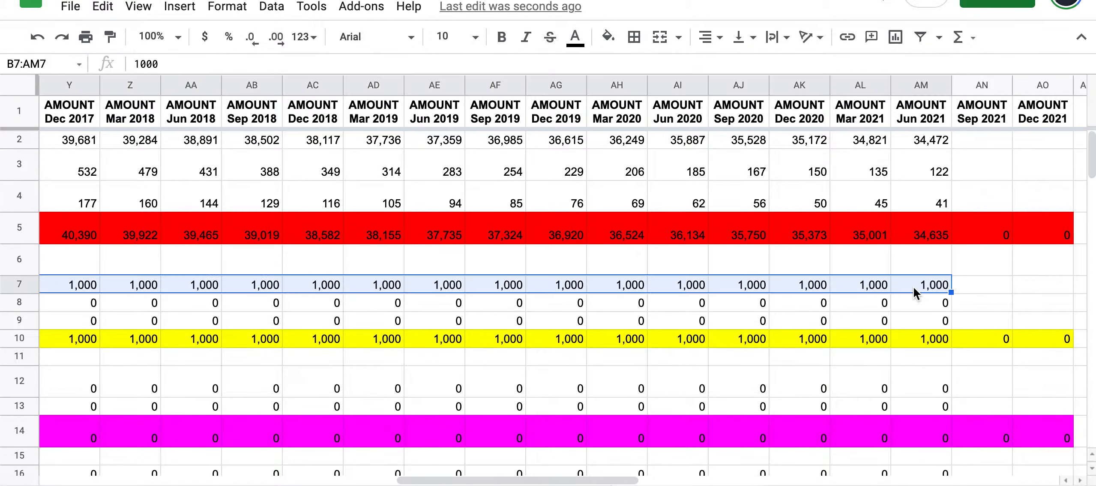
{"action": "scroll", "coordinate": [672, 309], "scroll_direction": "left", "scroll_amount": 15}
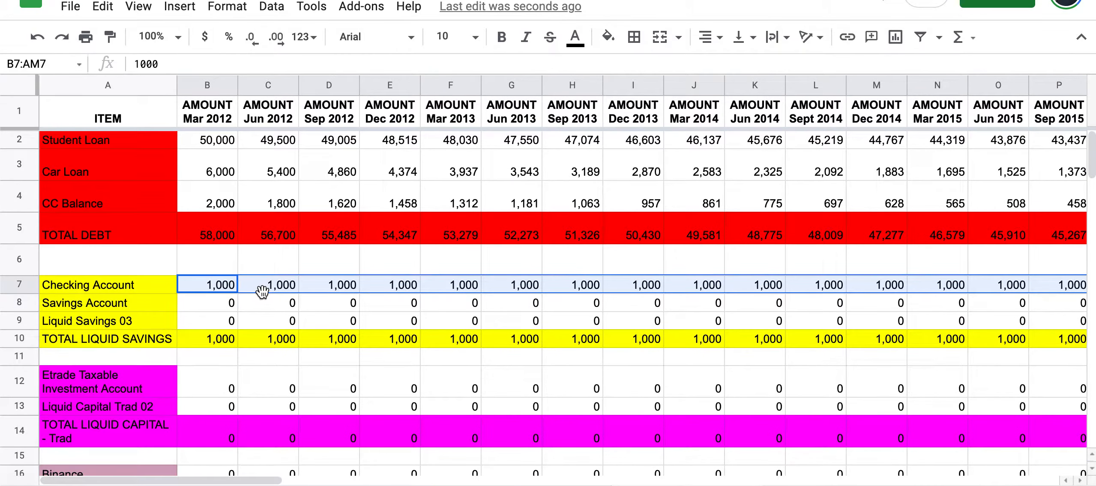
- Enter 1,000 as the Savings Account amount for Mar 2012 in B8
{"action": "left_click", "coordinate": [213, 304]}
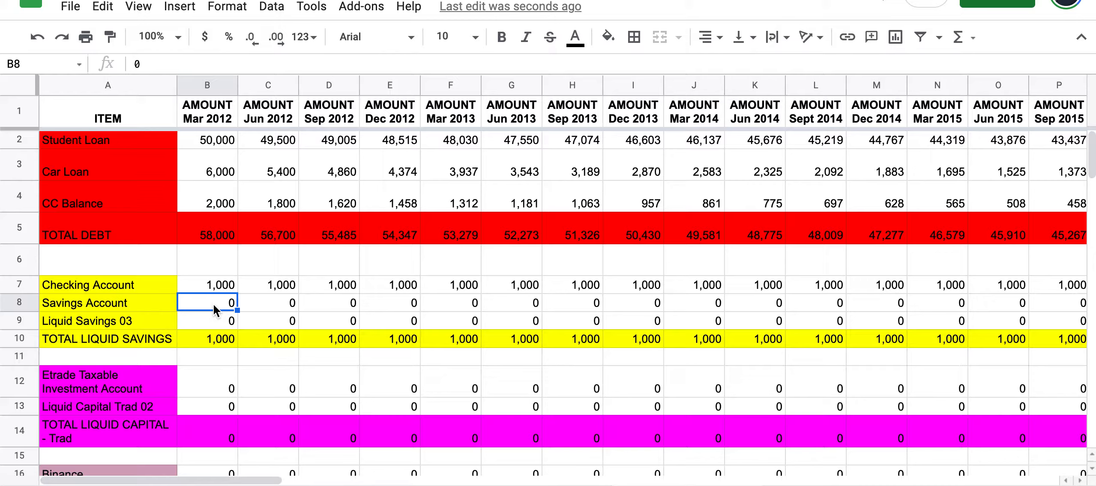
{"action": "type", "text": "1,000"}
{"action": "key", "text": "Return"}
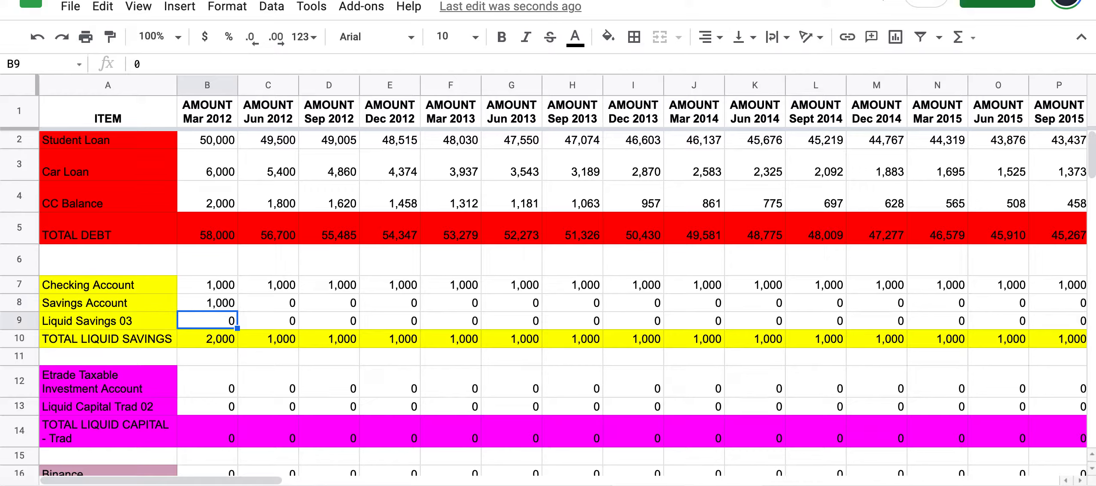
- Enter =B8+150*3 as the Savings Account amount for Jun 2012 in C8 and fill it across row 8 through AM8 (Jun 2021)
{"action": "key", "text": "Up"}
{"action": "key", "text": "Right"}
{"action": "type", "text": "="}
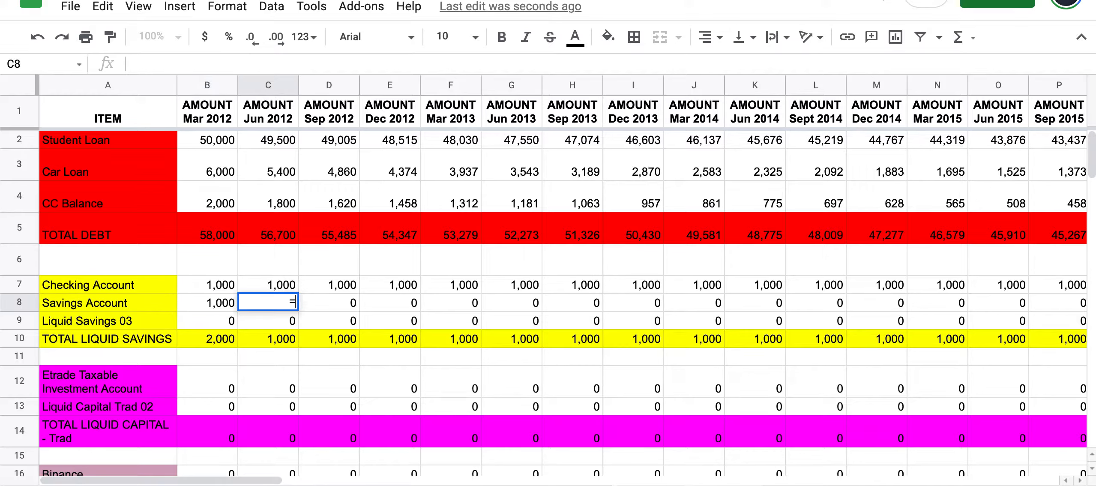
{"action": "left_click", "coordinate": [207, 302]}
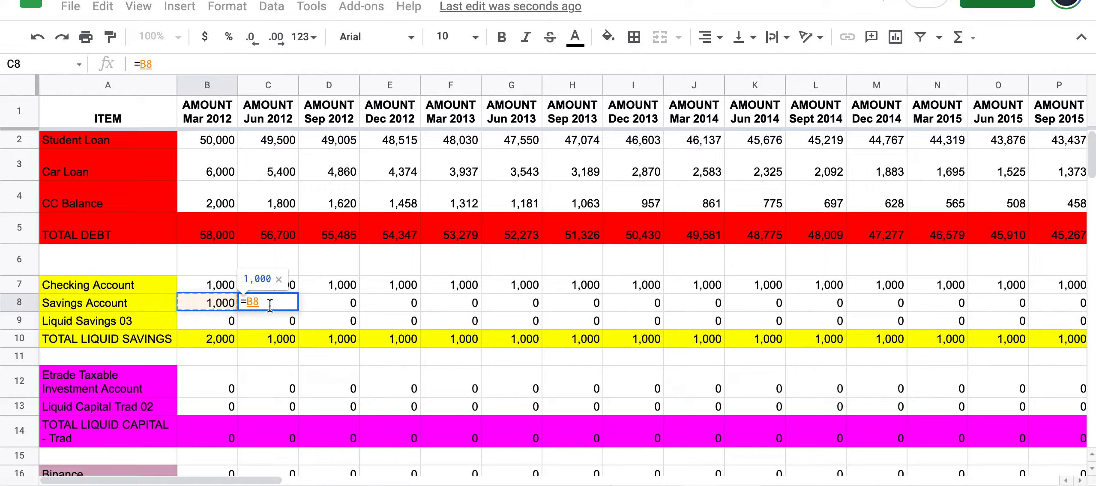
{"action": "type", "text": "+"}
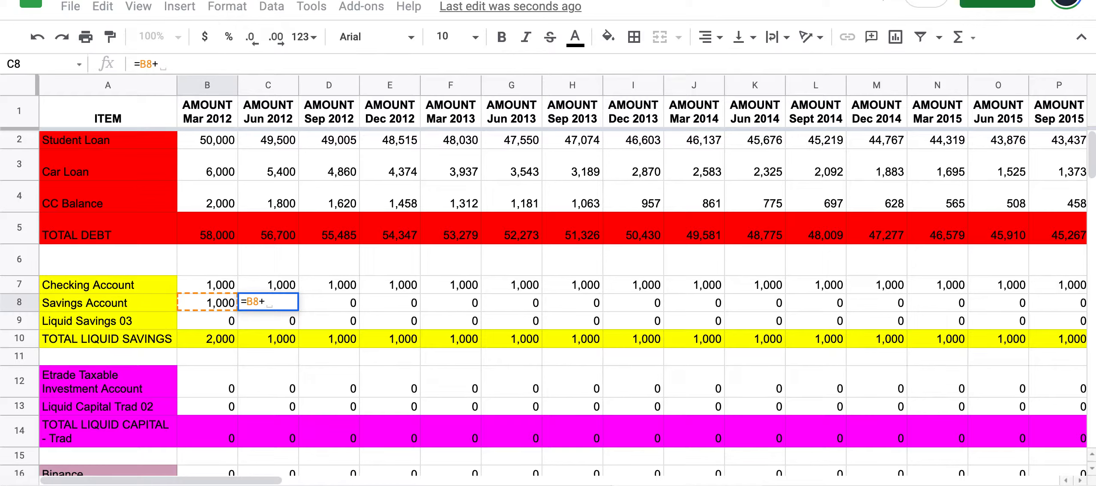
{"action": "type", "text": "150*3"}
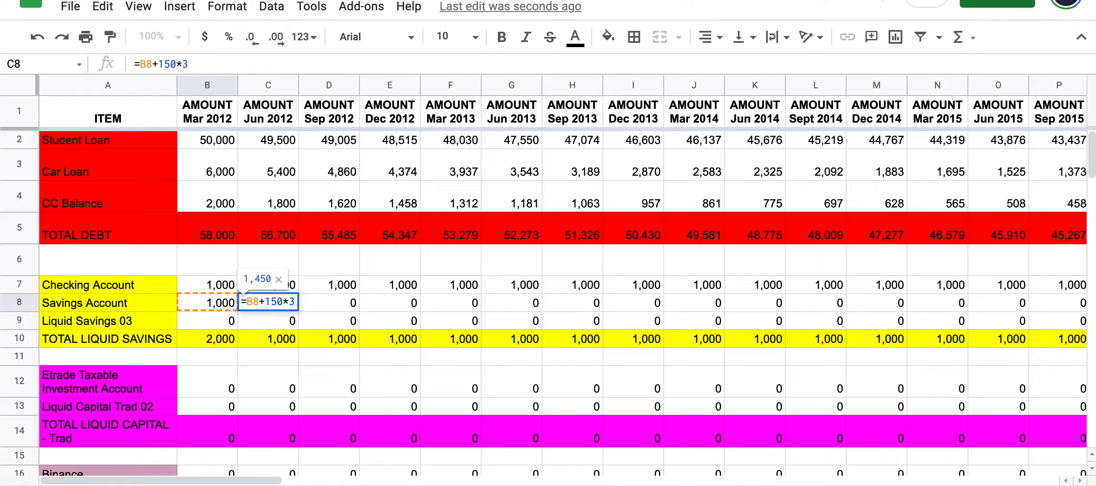
{"action": "key", "text": "Return"}
{"action": "key", "text": "Up"}
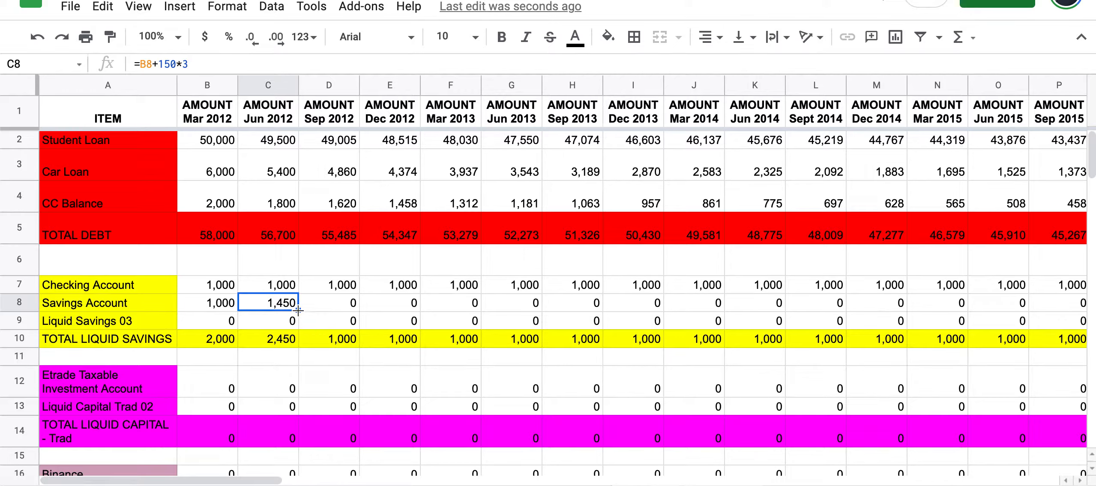
{"action": "left_click_drag", "start_coordinate": [298, 309], "coordinate": [874, 300]}
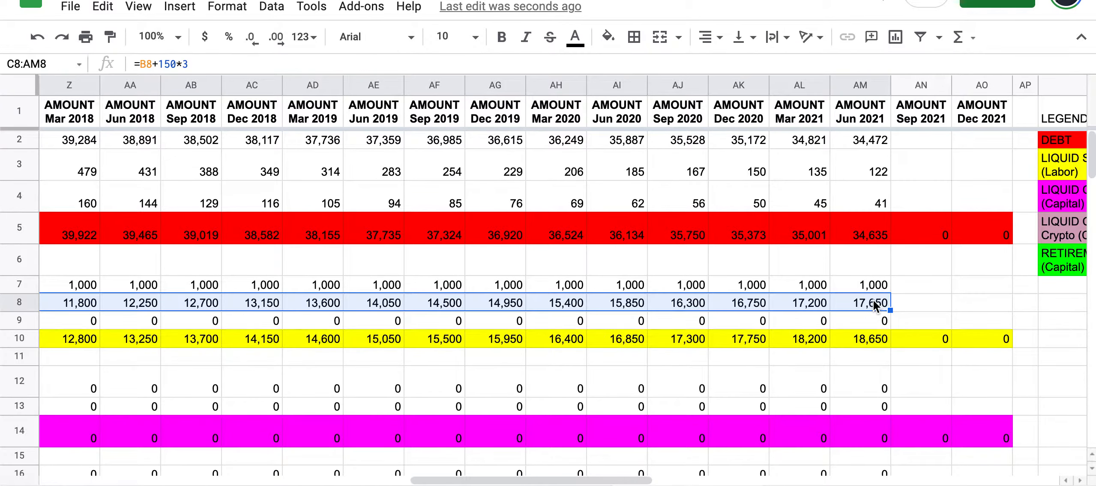
{"action": "scroll", "coordinate": [600, 307], "scroll_direction": "left", "scroll_amount": 15}
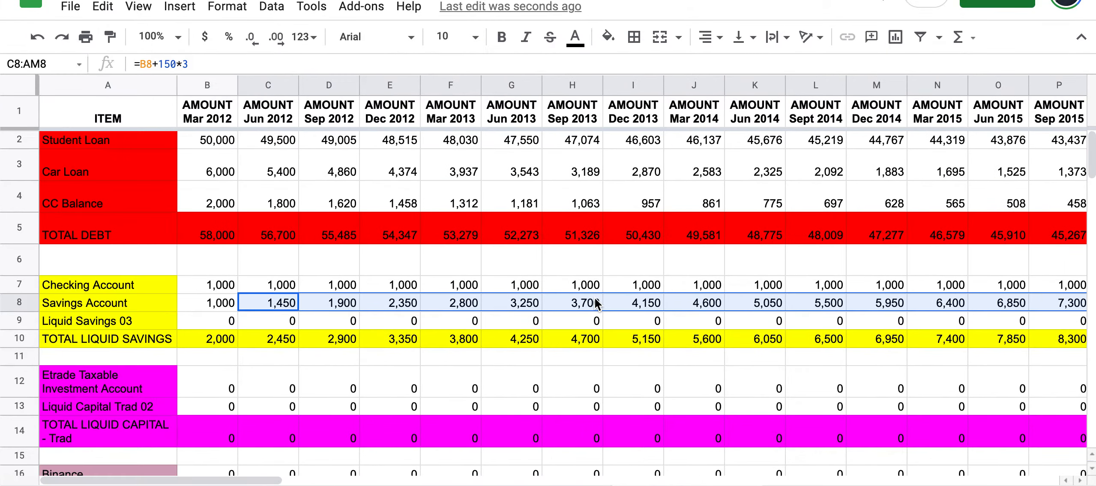
- Enter 1,000 as the Etrade Taxable Investment Account amount for Mar 2020 in AH12
{"action": "left_click", "coordinate": [210, 321]}
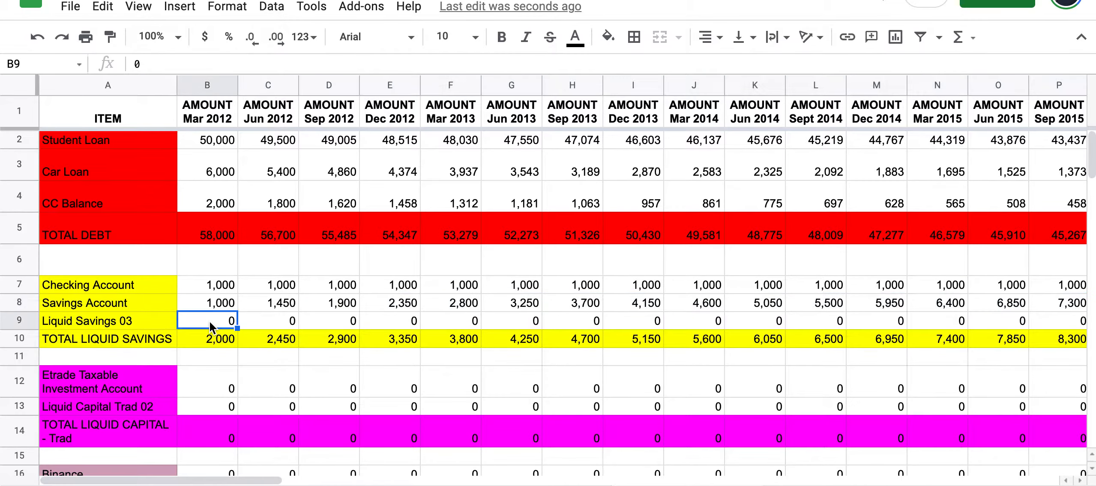
{"action": "scroll", "coordinate": [213, 385], "scroll_direction": "down", "scroll_amount": 5}
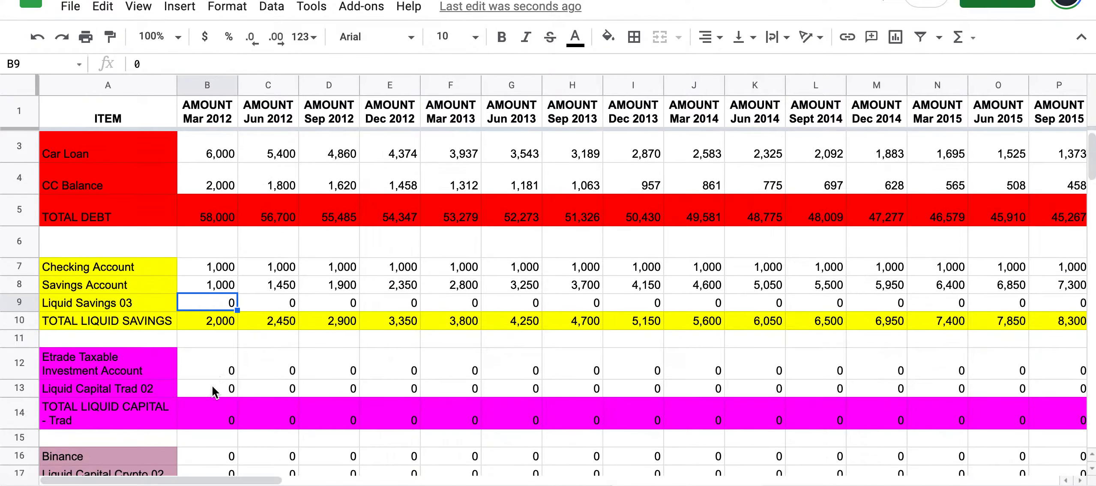
{"action": "left_click", "coordinate": [207, 272]}
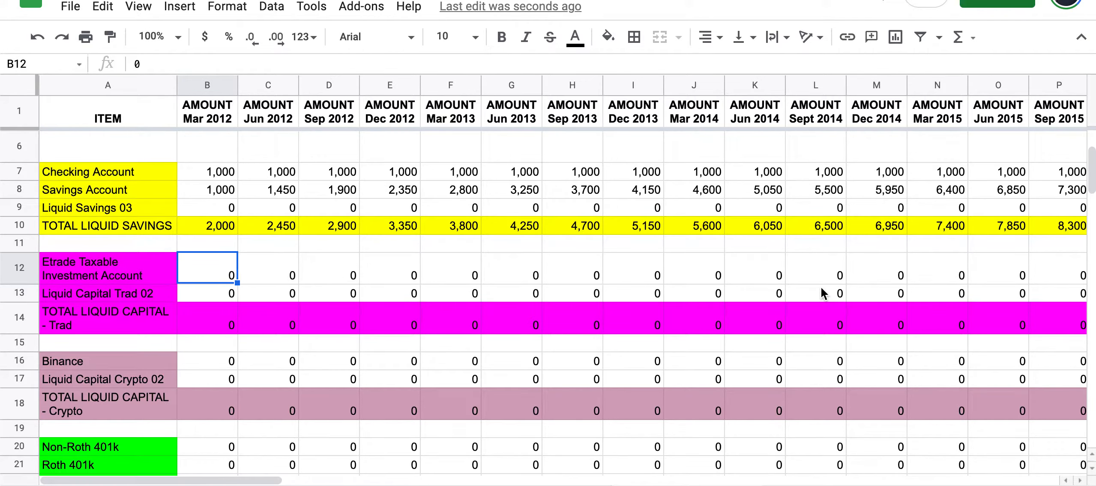
{"action": "scroll", "coordinate": [924, 275], "scroll_direction": "right", "scroll_amount": 12}
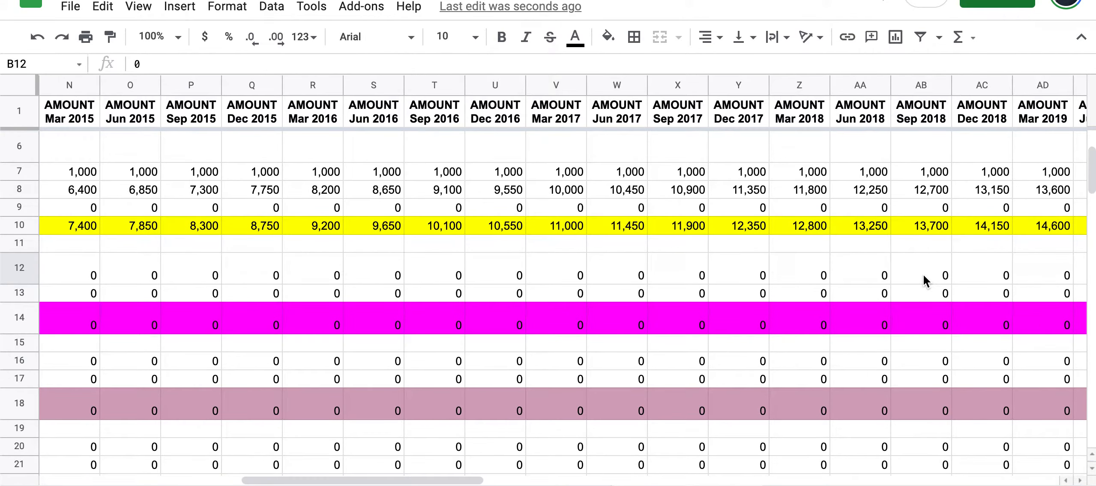
{"action": "scroll", "coordinate": [923, 279], "scroll_direction": "right", "scroll_amount": 3}
{"action": "scroll", "coordinate": [923, 280], "scroll_direction": "up", "scroll_amount": 1}
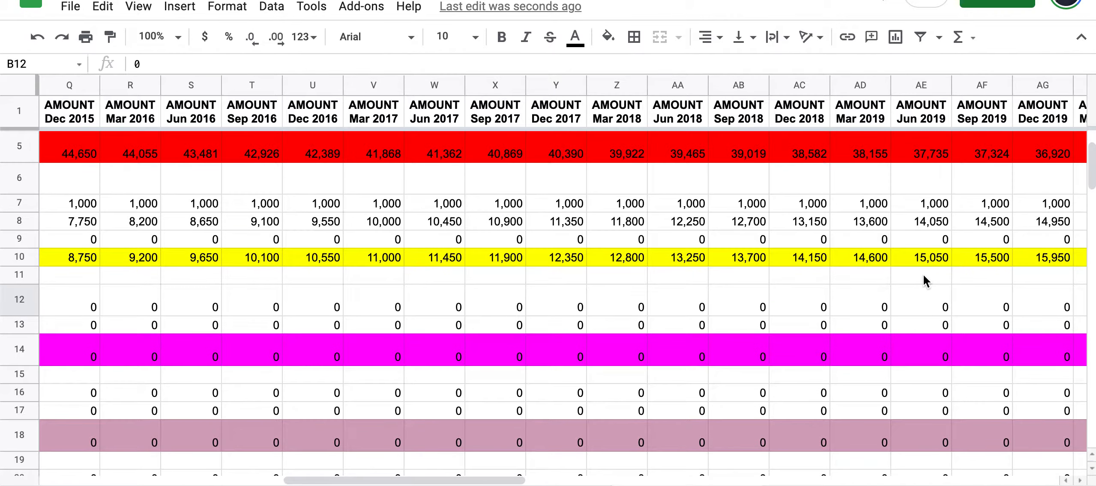
{"action": "scroll", "coordinate": [924, 280], "scroll_direction": "up", "scroll_amount": 1}
{"action": "scroll", "coordinate": [924, 276], "scroll_direction": "right", "scroll_amount": 4}
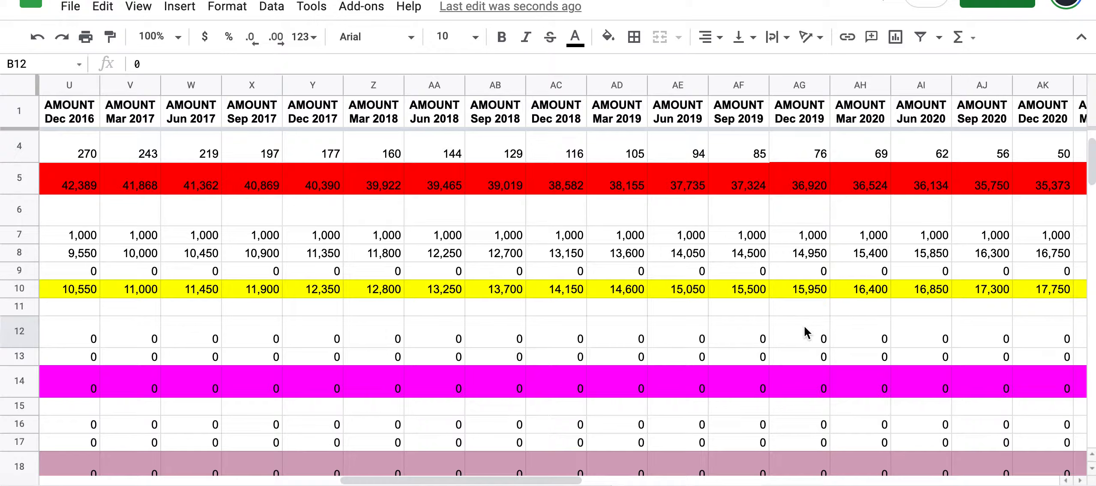
{"action": "left_click", "coordinate": [858, 330]}
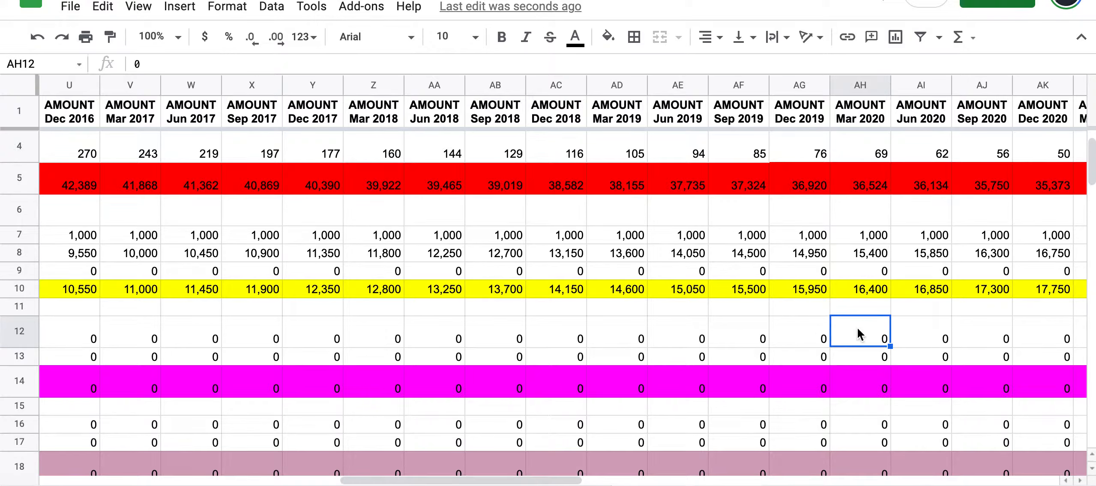
{"action": "type", "text": "1,000"}
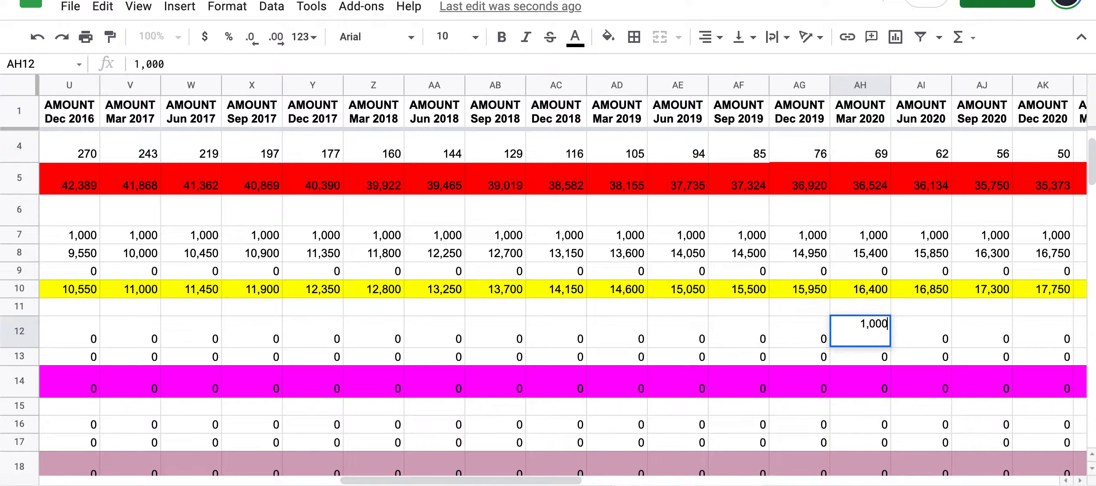
{"action": "key", "text": "Return"}
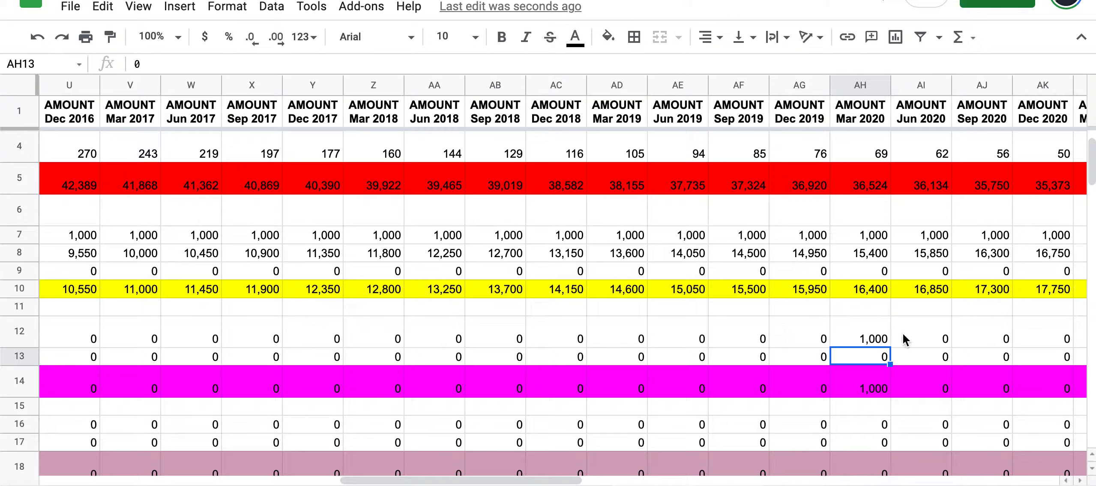
- Enter the formula =AH12+(AH12*.07)+450 as the Etrade Taxable Investment Account amount for Jun 2020 in AI12
{"action": "scroll", "coordinate": [906, 333], "scroll_direction": "right", "scroll_amount": 4}
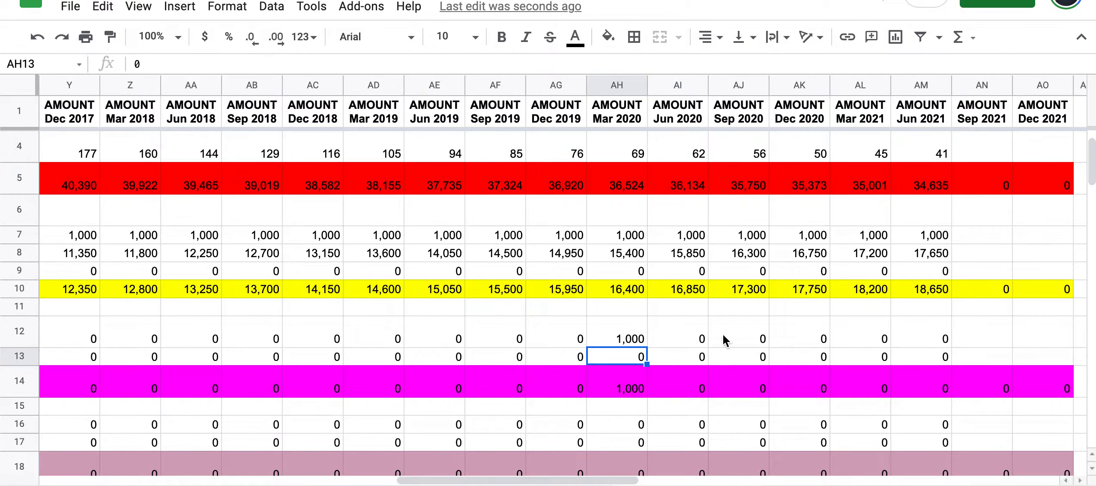
{"action": "left_click", "coordinate": [663, 343]}
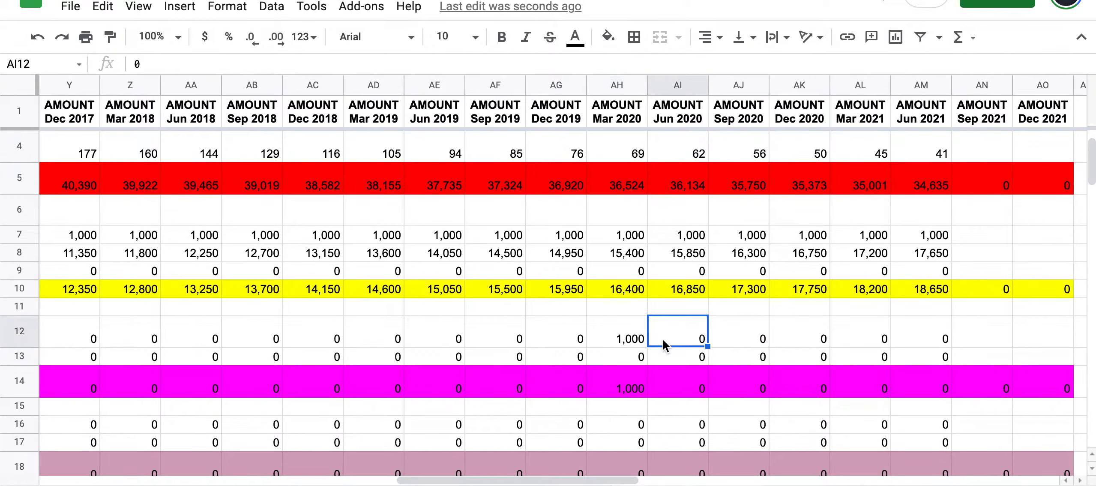
{"action": "type", "text": "="}
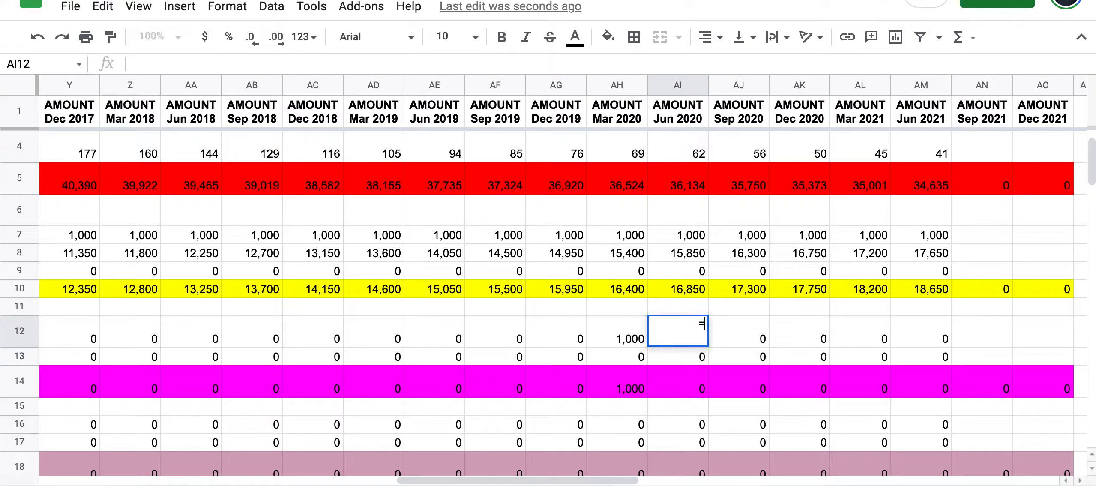
{"action": "left_click", "coordinate": [609, 339]}
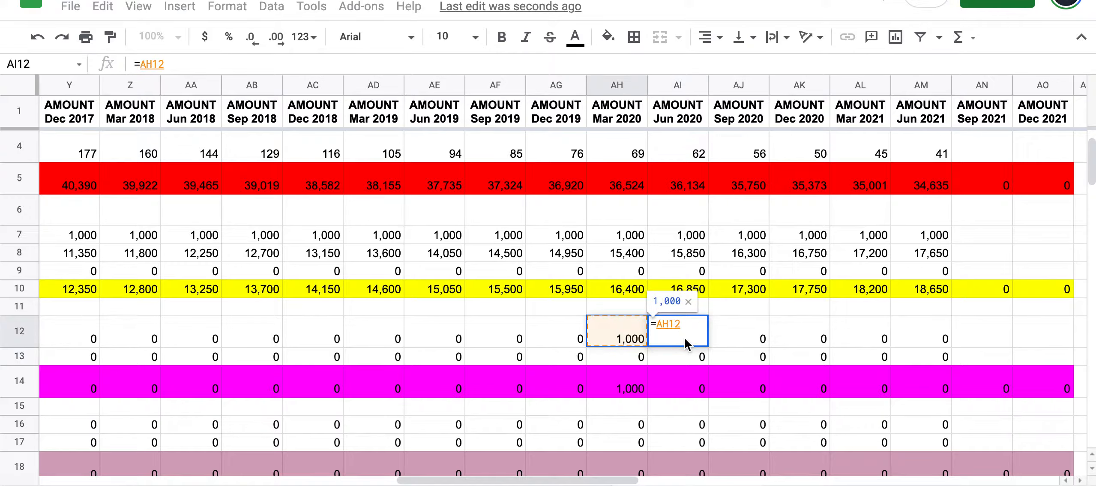
{"action": "type", "text": "+("}
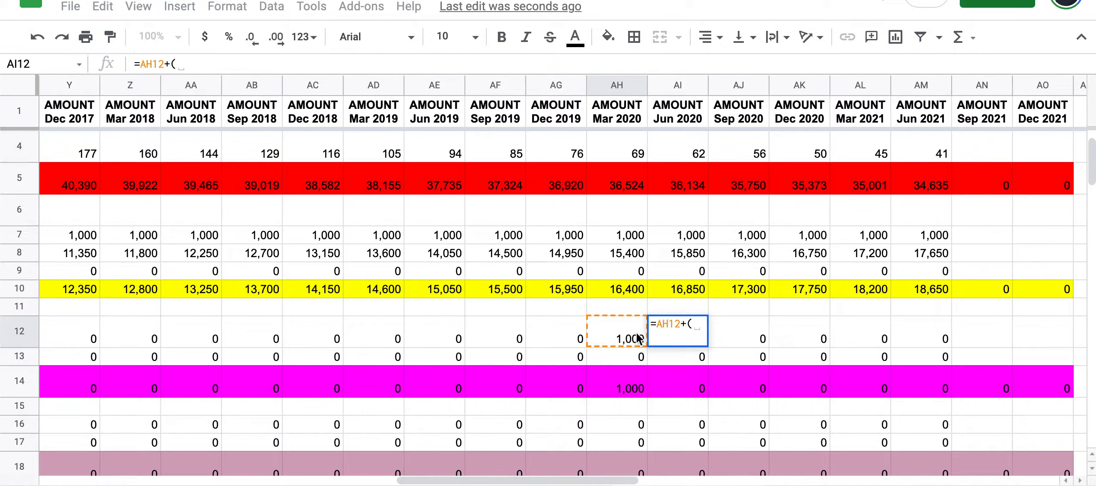
{"action": "left_click", "coordinate": [619, 340]}
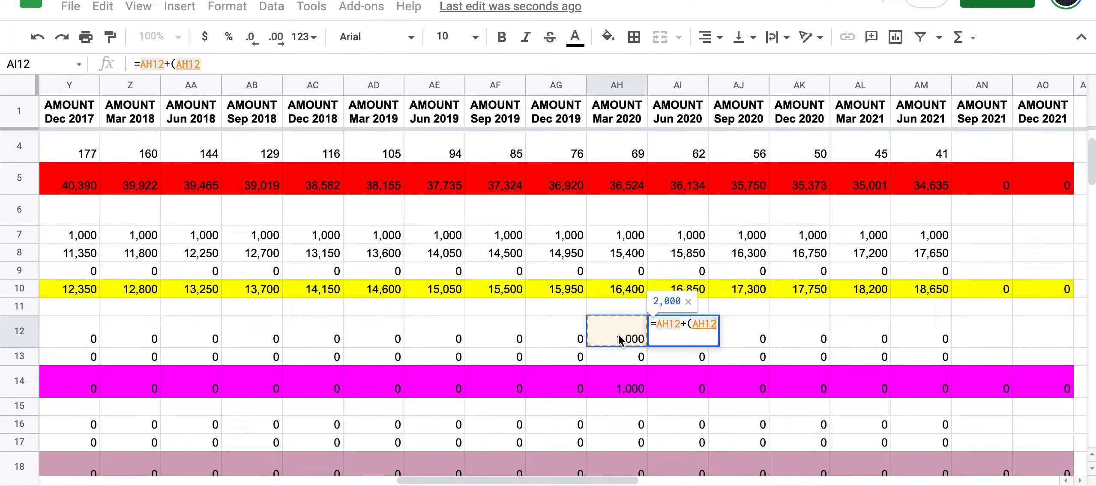
{"action": "type", "text": "*.07"}
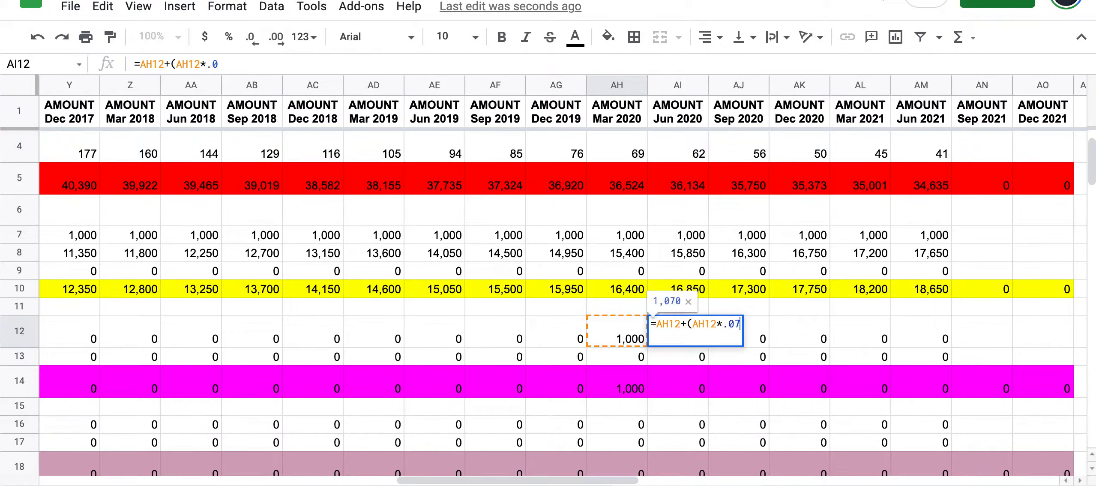
{"action": "type", "text": ")"}
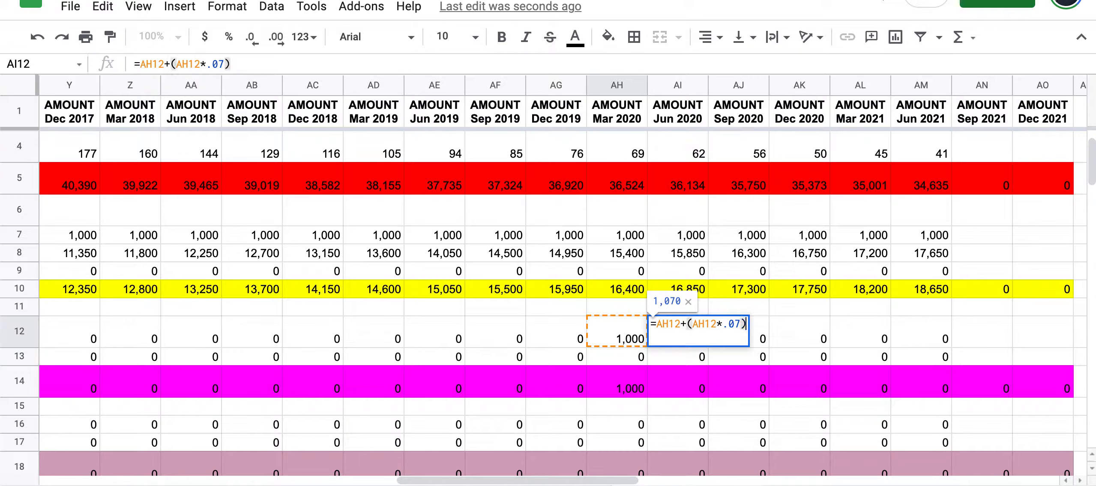
{"action": "type", "text": "+"}
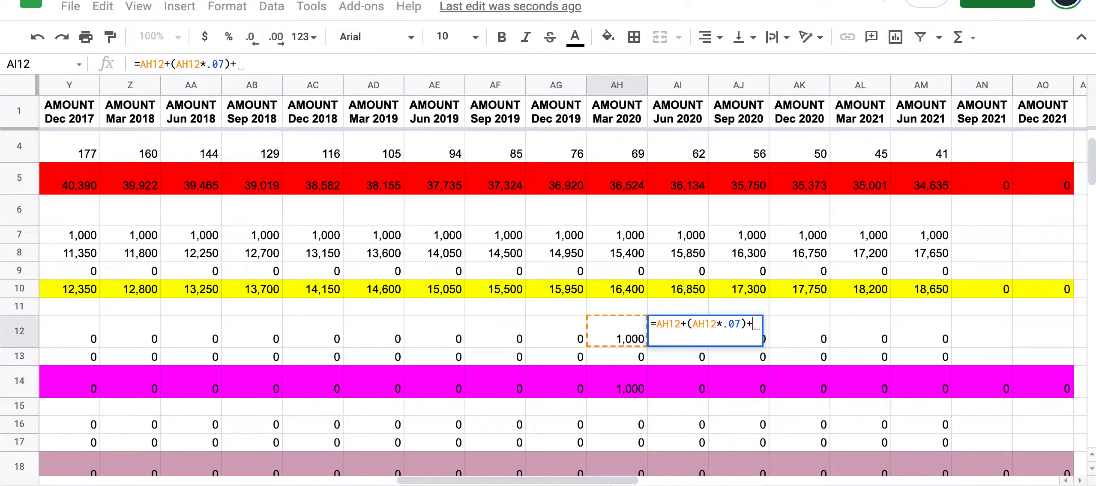
{"action": "type", "text": "450"}
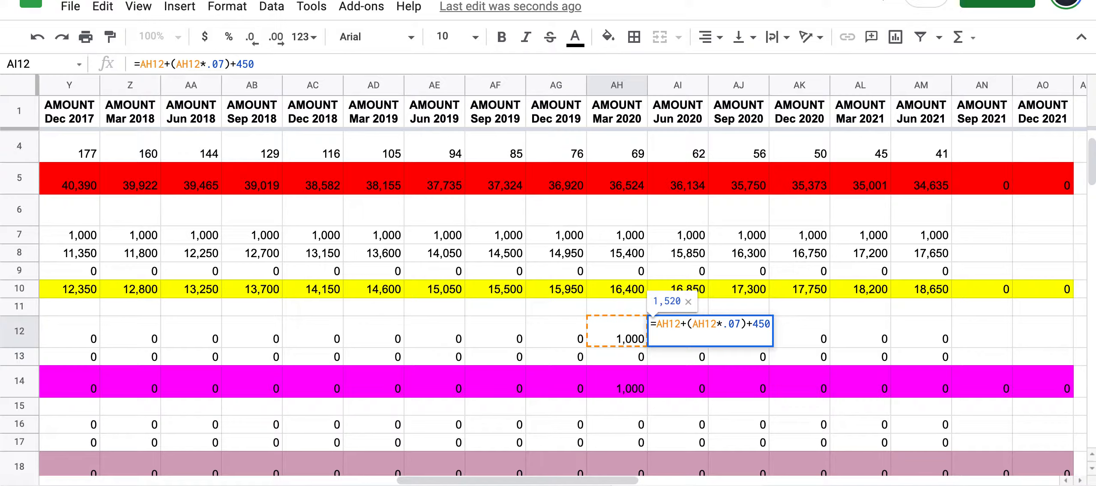
{"action": "key", "text": "Return"}
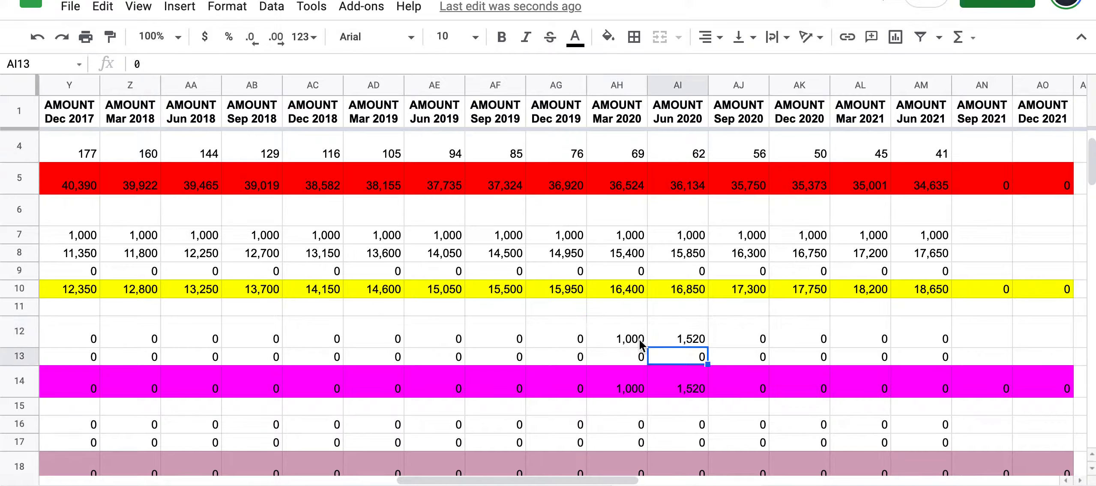
- Fill the Jun 2020 Etrade formula from AI12 across row 12 through AM12 (Jun 2021)
{"action": "left_click", "coordinate": [691, 339]}
{"action": "left_click_drag", "start_coordinate": [707, 345], "coordinate": [934, 345]}
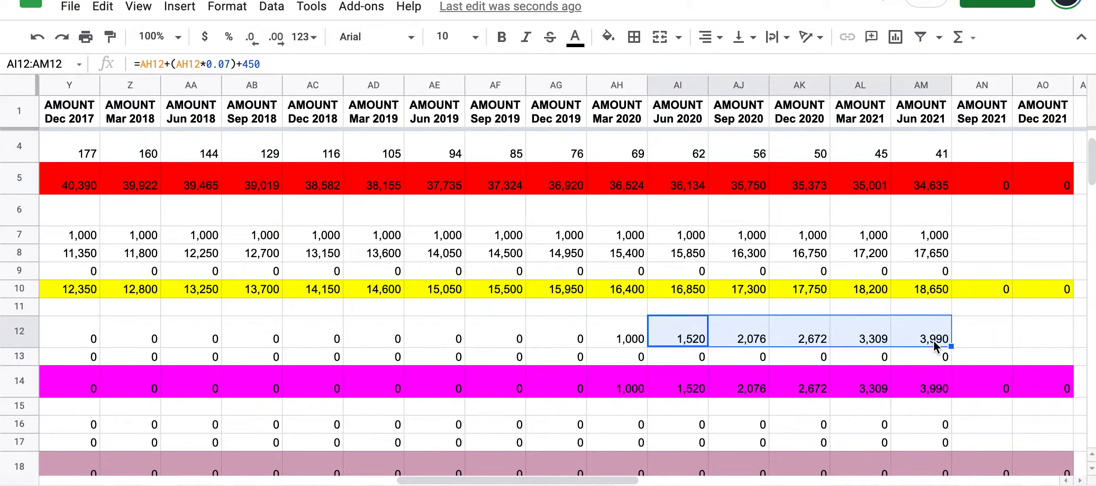
{"action": "left_click", "coordinate": [678, 334]}
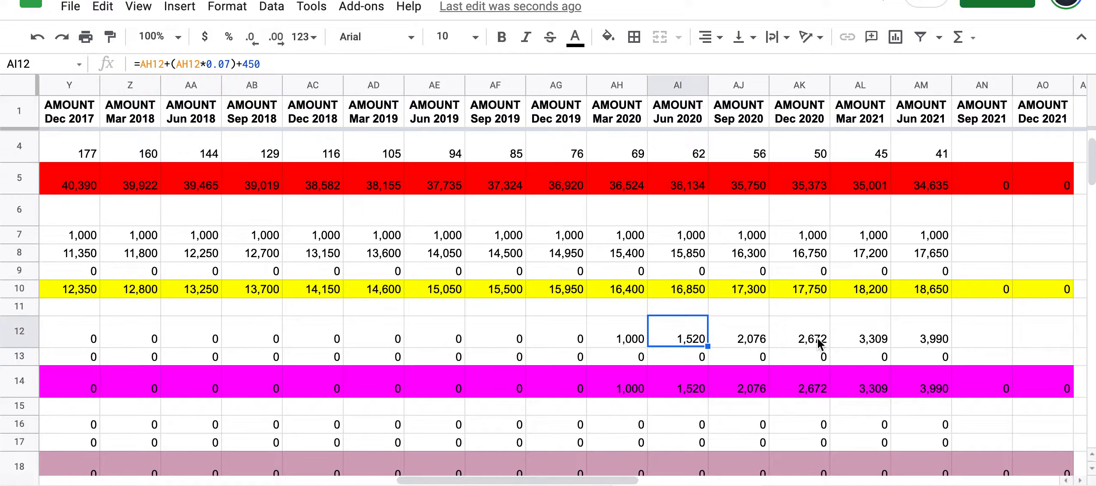
- Highlight the Dec 2013 column and examine its amounts across the debt, savings, investment, crypto and retirement sections
{"action": "scroll", "coordinate": [819, 338], "scroll_direction": "left", "scroll_amount": 15}
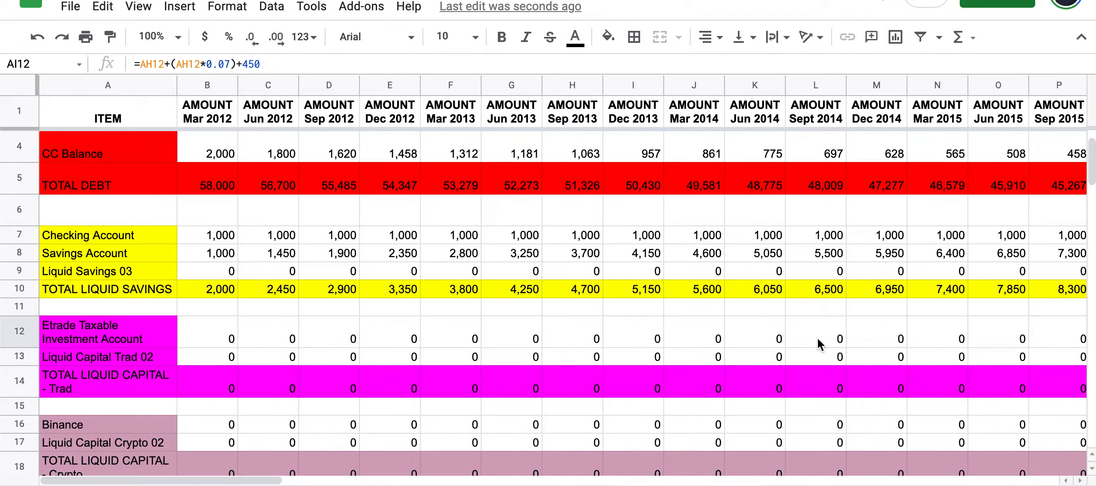
{"action": "scroll", "coordinate": [285, 345], "scroll_direction": "down", "scroll_amount": 4}
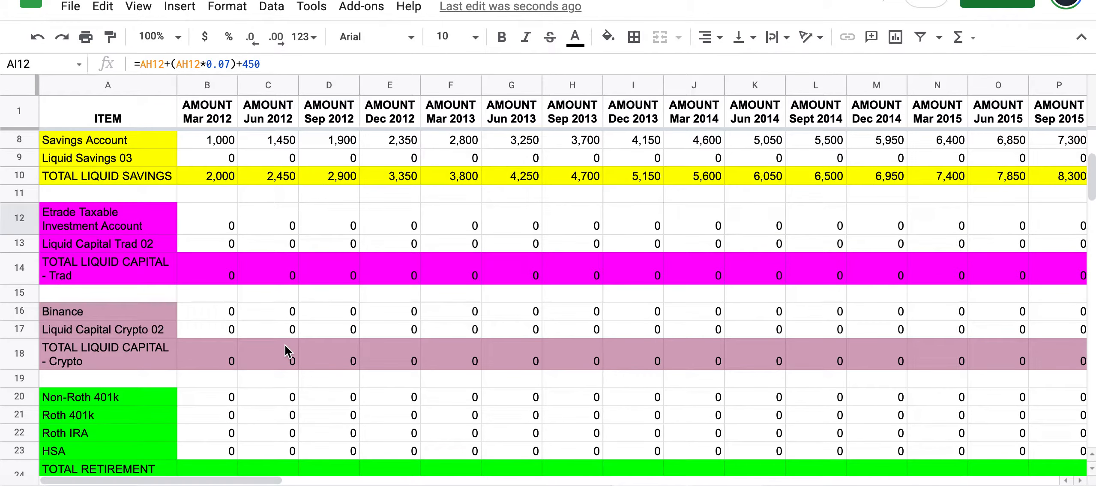
{"action": "left_click", "coordinate": [631, 85]}
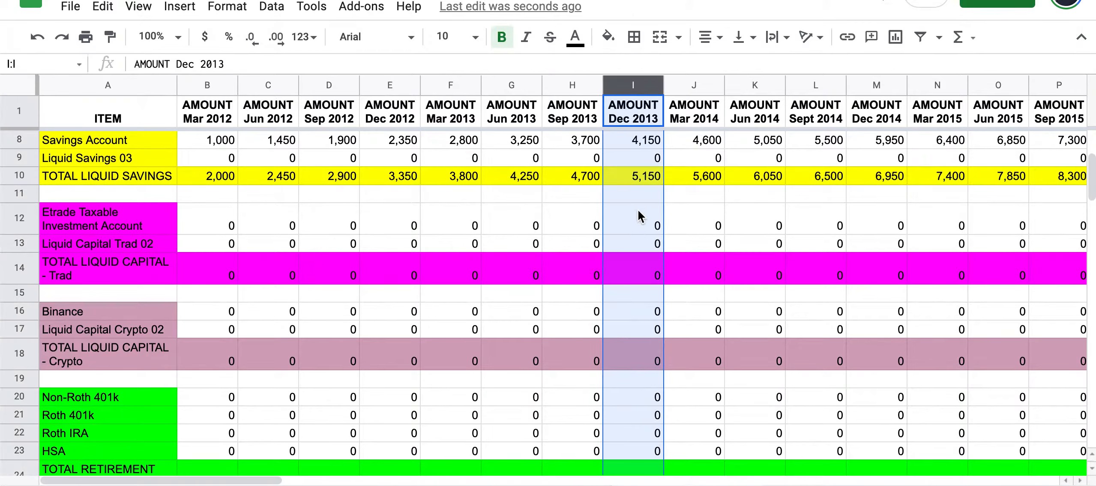
{"action": "scroll", "coordinate": [639, 210], "scroll_direction": "up", "scroll_amount": 2}
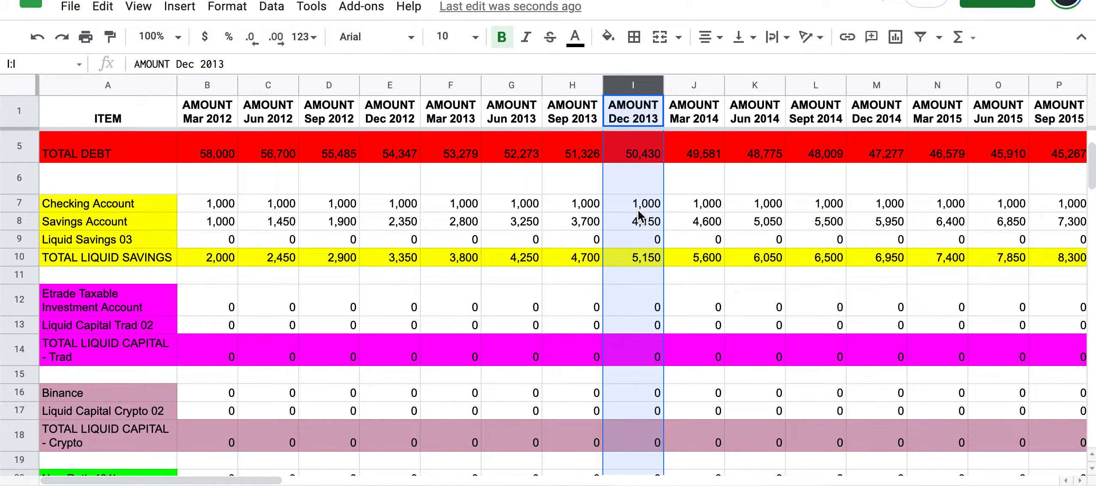
{"action": "scroll", "coordinate": [638, 210], "scroll_direction": "up", "scroll_amount": 2}
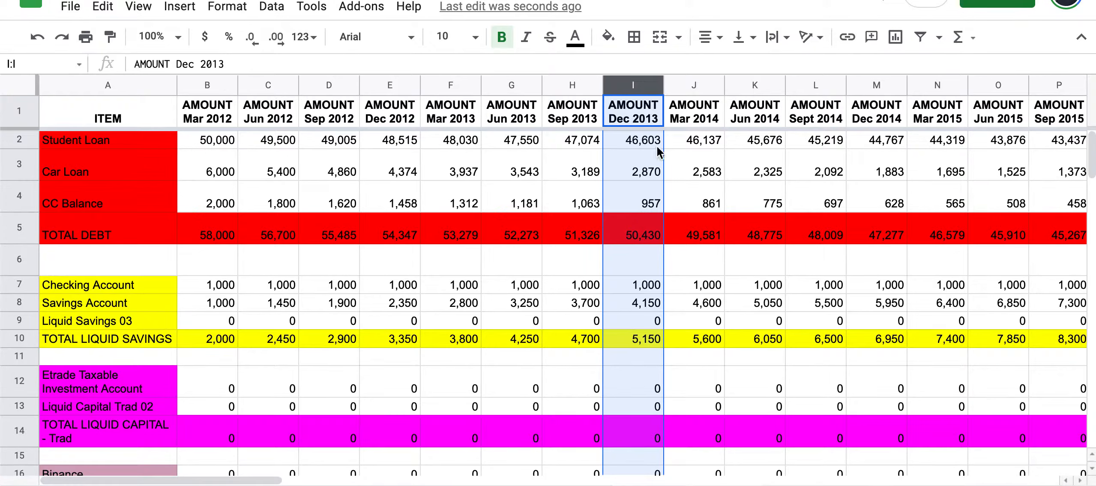
{"action": "scroll", "coordinate": [639, 248], "scroll_direction": "down", "scroll_amount": 3}
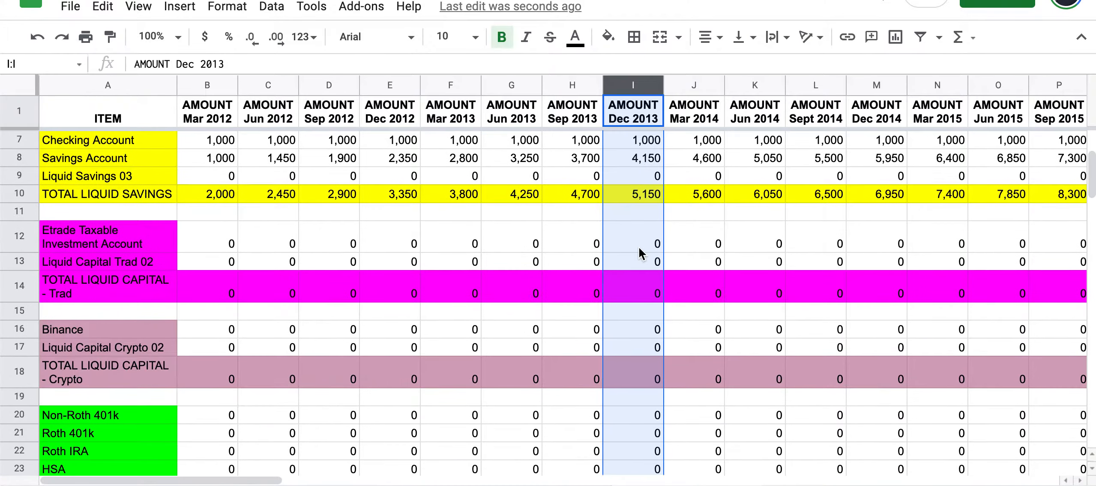
- Enter 500 as the Binance amount for Mar 2020 in AH16
{"action": "scroll", "coordinate": [639, 248], "scroll_direction": "down", "scroll_amount": 5}
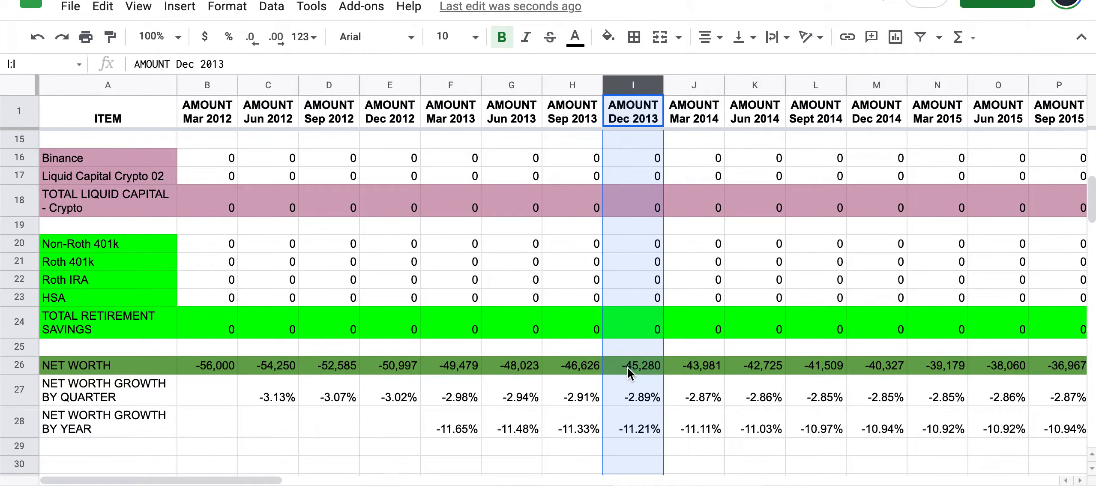
{"action": "scroll", "coordinate": [628, 367], "scroll_direction": "up", "scroll_amount": 8}
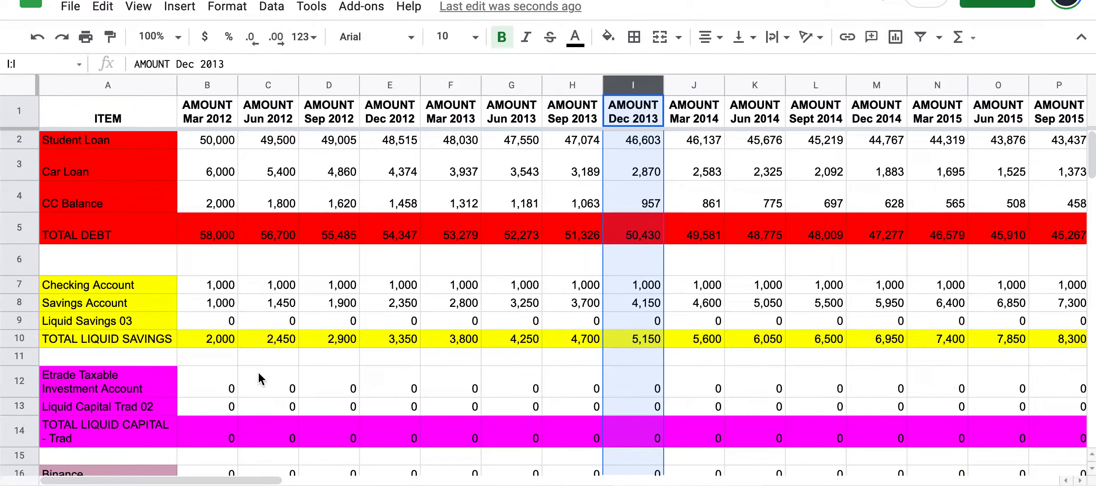
{"action": "scroll", "coordinate": [260, 378], "scroll_direction": "down", "scroll_amount": 3}
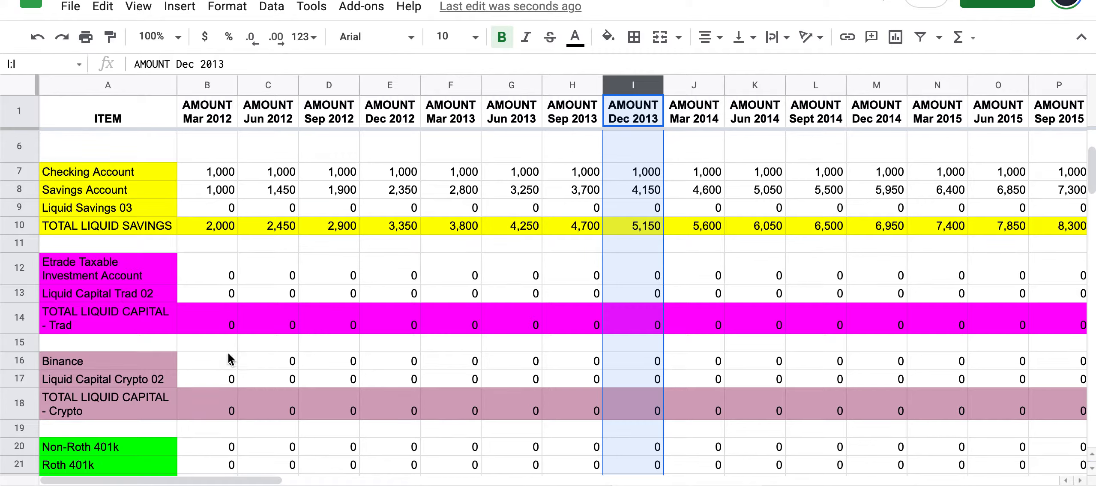
{"action": "left_click", "coordinate": [218, 363]}
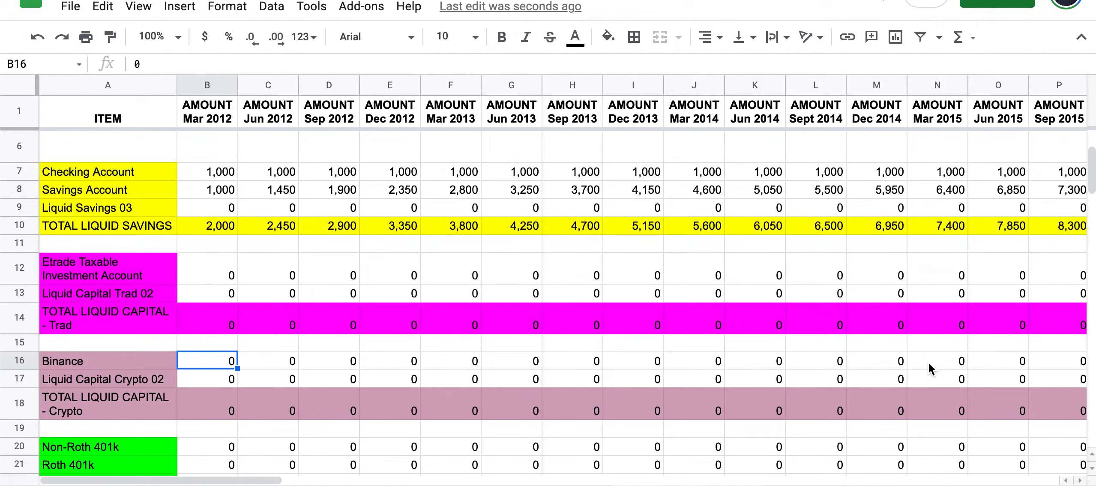
{"action": "scroll", "coordinate": [929, 362], "scroll_direction": "right", "scroll_amount": 20}
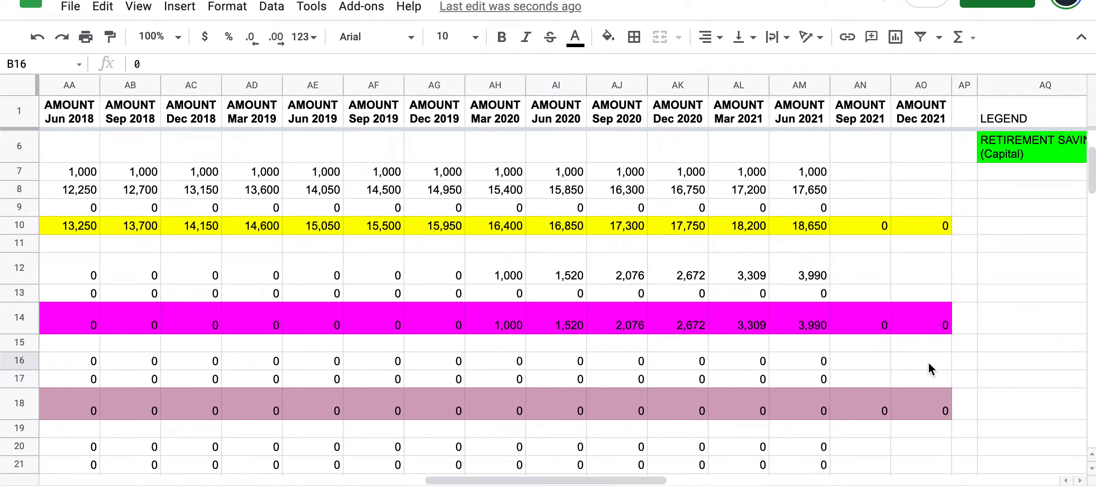
{"action": "left_click", "coordinate": [474, 362]}
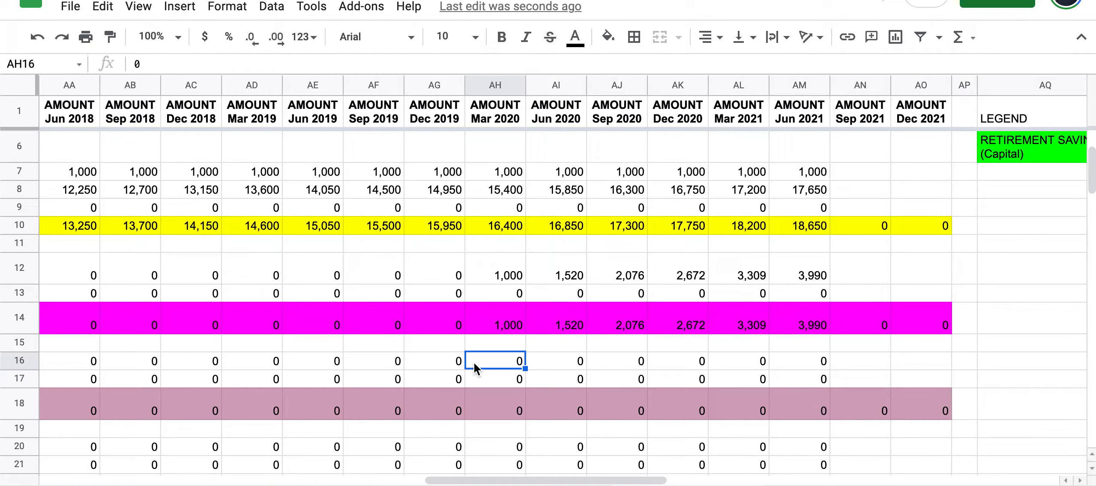
{"action": "type", "text": "500"}
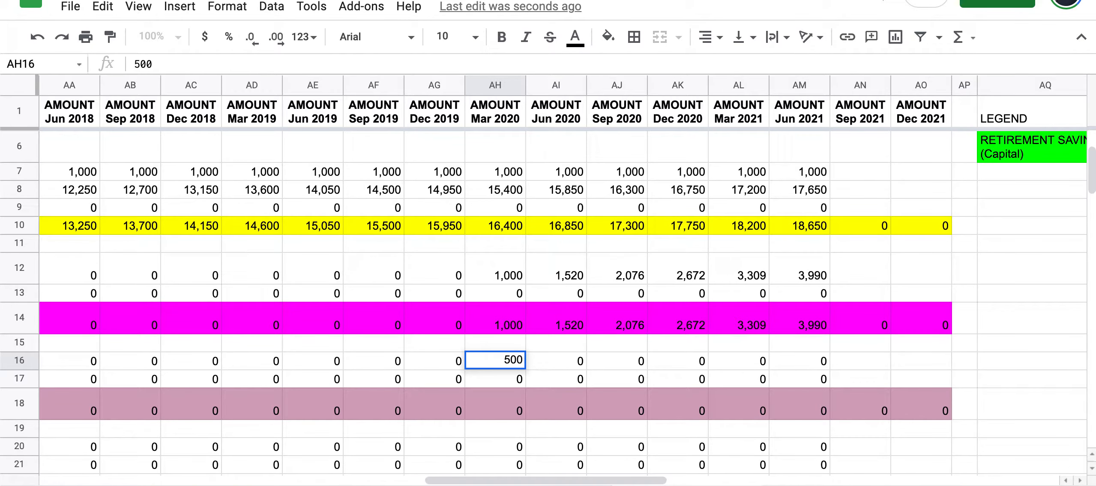
{"action": "key", "text": "Return"}
- Enter the formula =AH16+(AH16*.1)+100 as the Binance amount for Jun 2020 in AI16
{"action": "key", "text": "Up"}
{"action": "key", "text": "Right"}
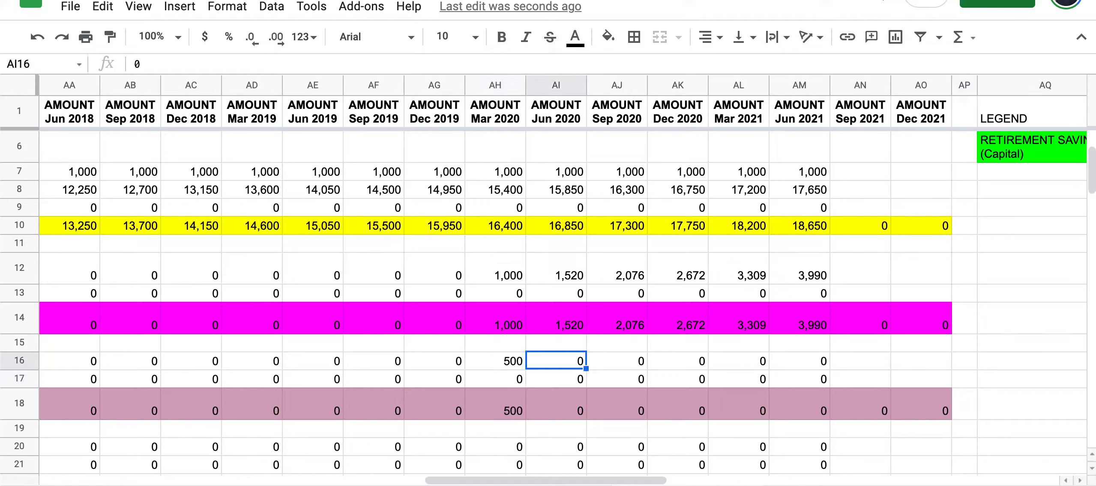
{"action": "type", "text": "="}
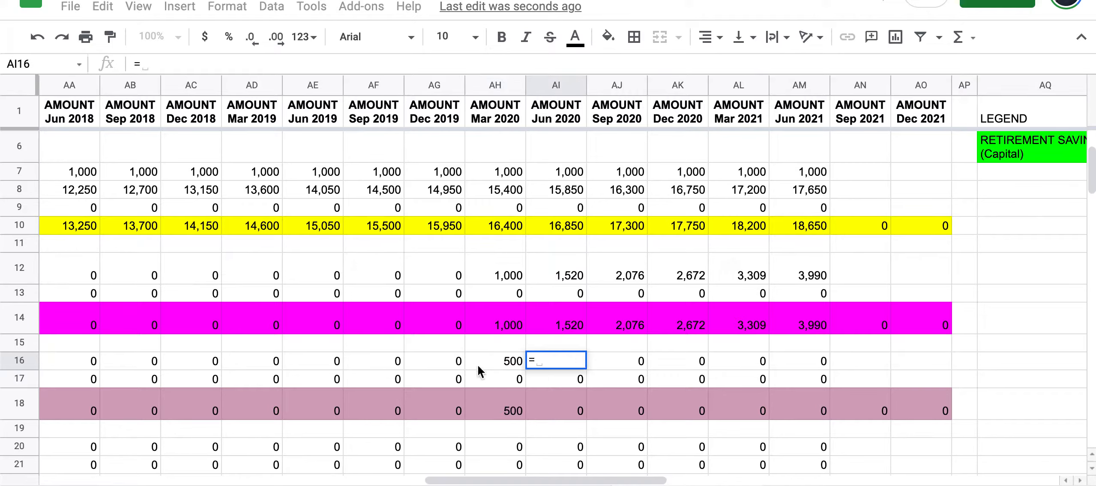
{"action": "left_click", "coordinate": [507, 362]}
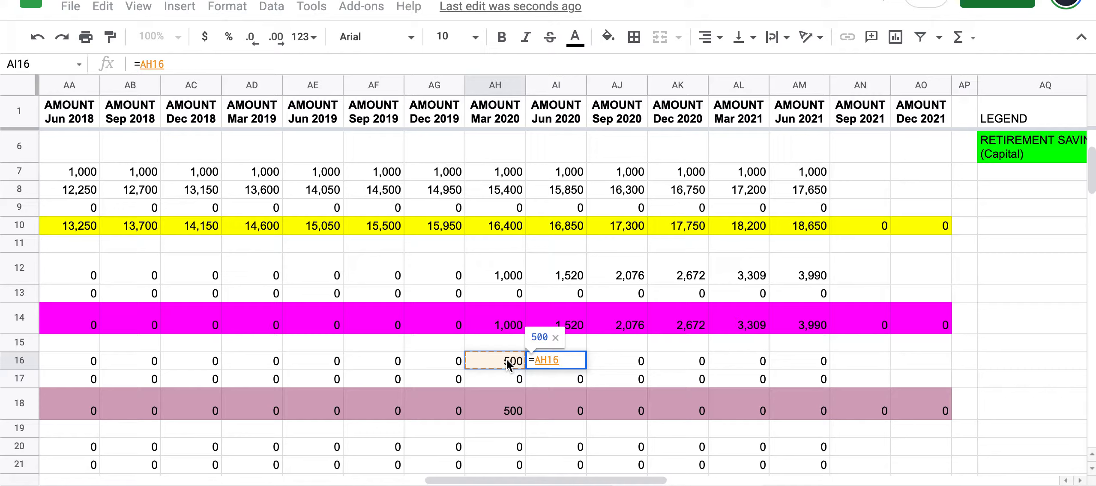
{"action": "type", "text": "+("}
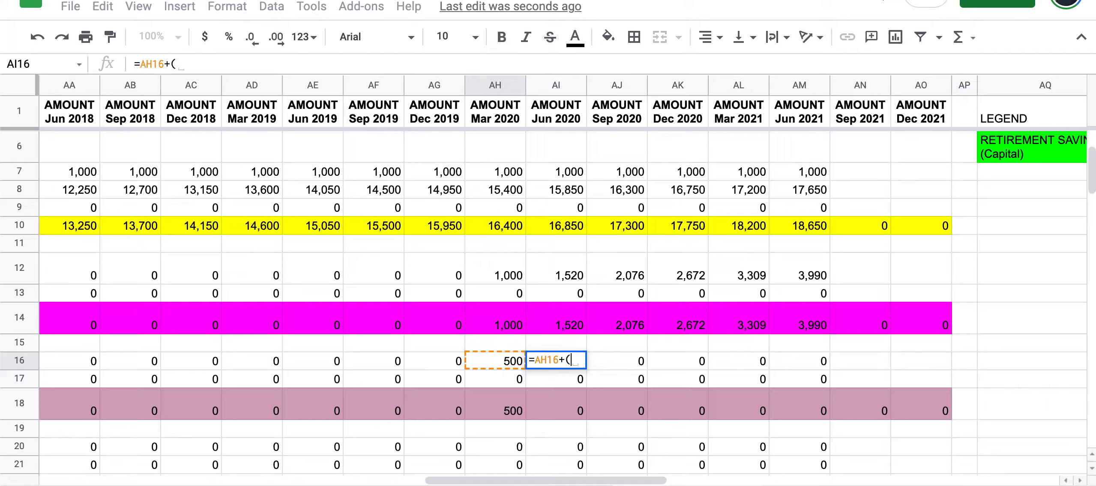
{"action": "left_click", "coordinate": [506, 358]}
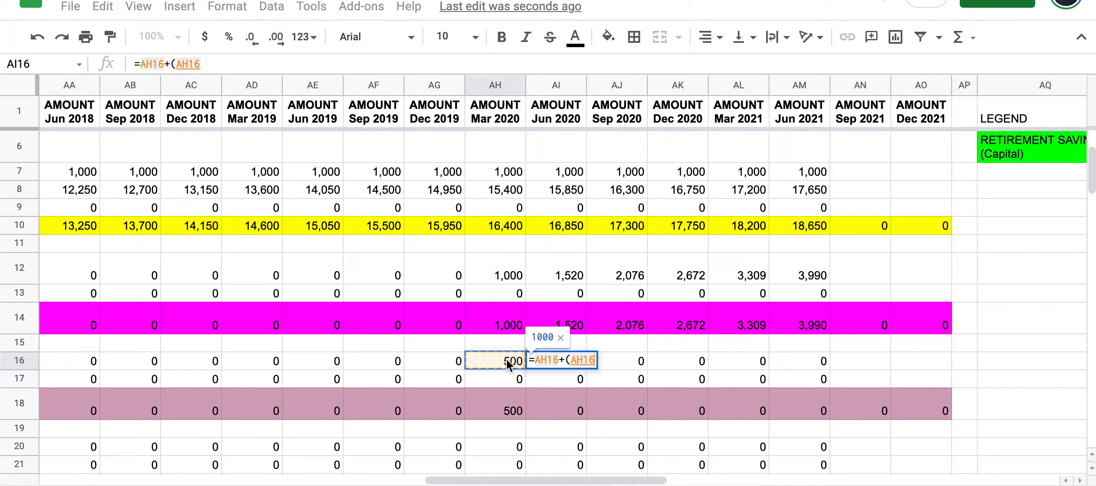
{"action": "type", "text": "*."}
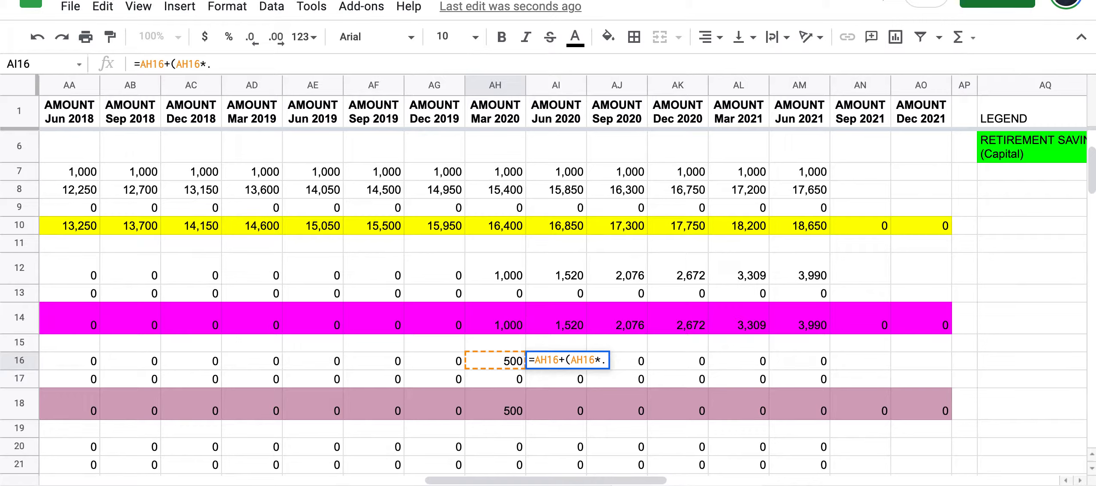
{"action": "type", "text": "10"}
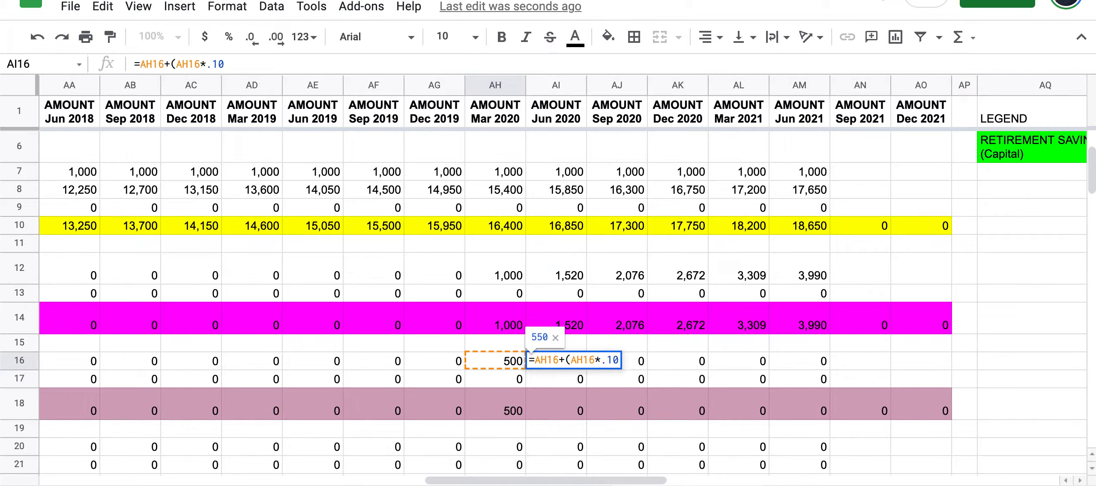
{"action": "key", "text": "BackSpace"}
{"action": "type", "text": ")+"}
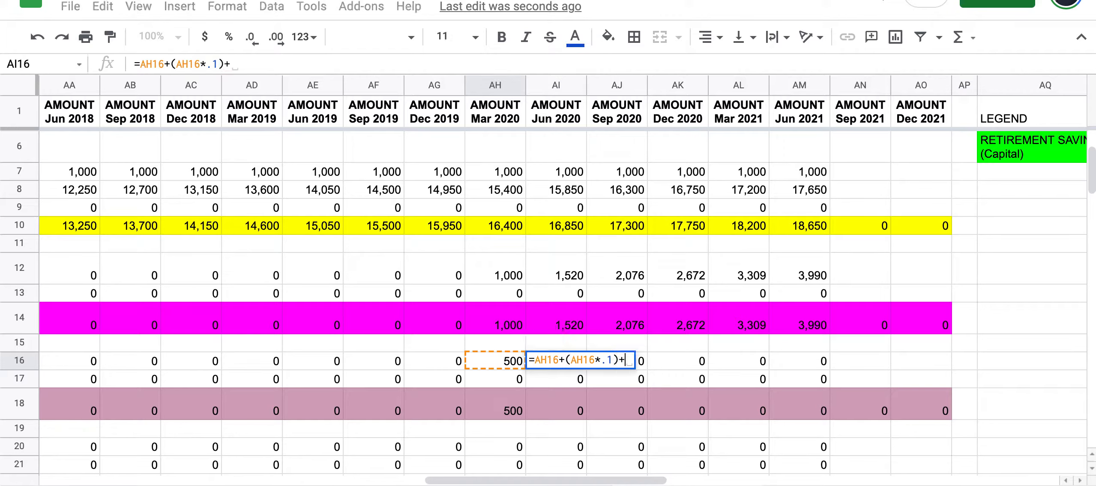
{"action": "type", "text": "100"}
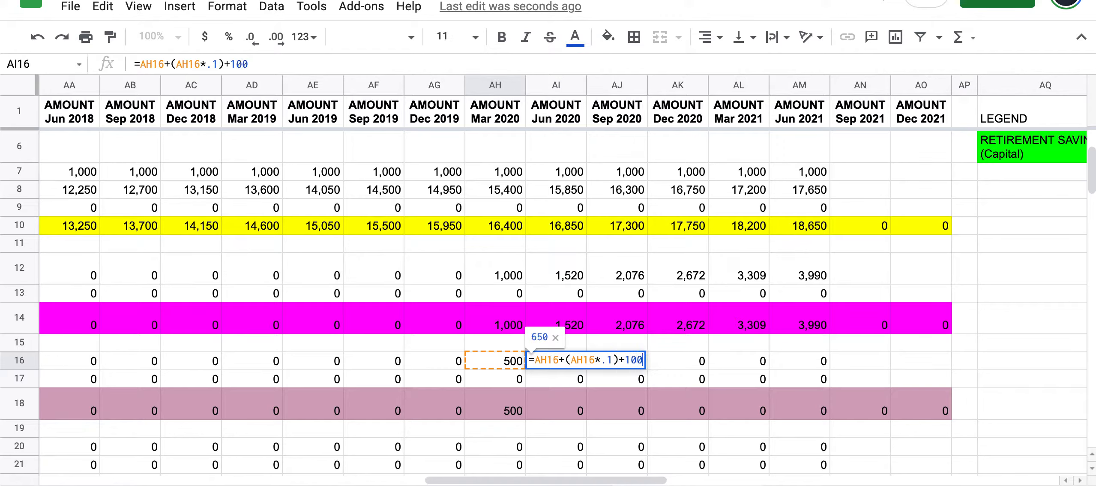
{"action": "key", "text": "Return"}
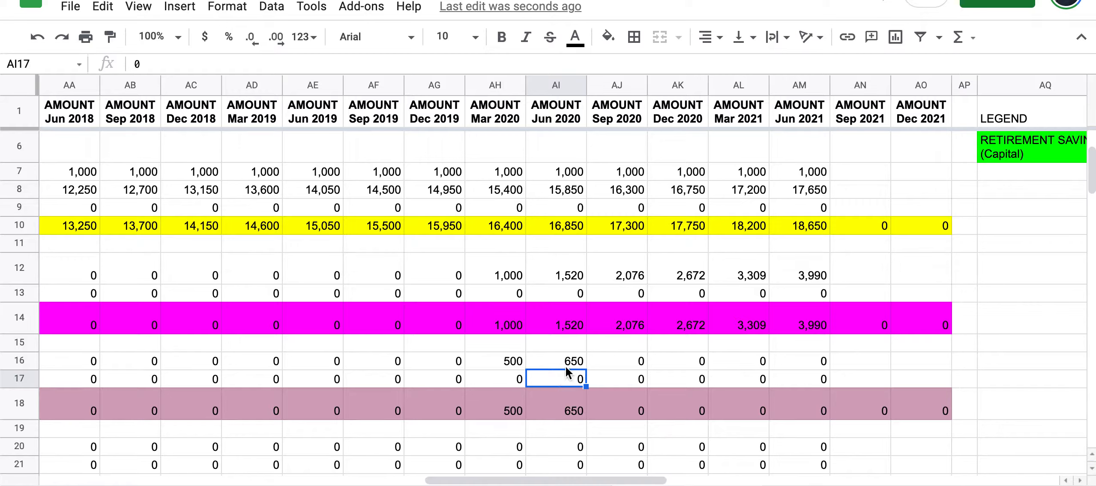
- Fill the Jun 2020 Binance formula from AI16 across row 16 through AM16 (Jun 2021)
{"action": "left_click", "coordinate": [571, 360]}
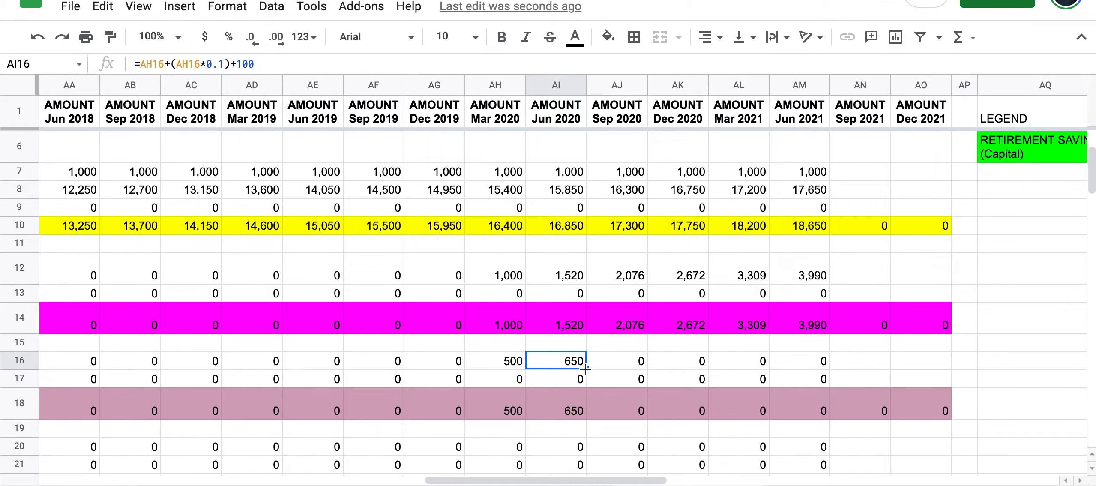
{"action": "left_click_drag", "start_coordinate": [740, 375], "coordinate": [791, 364]}
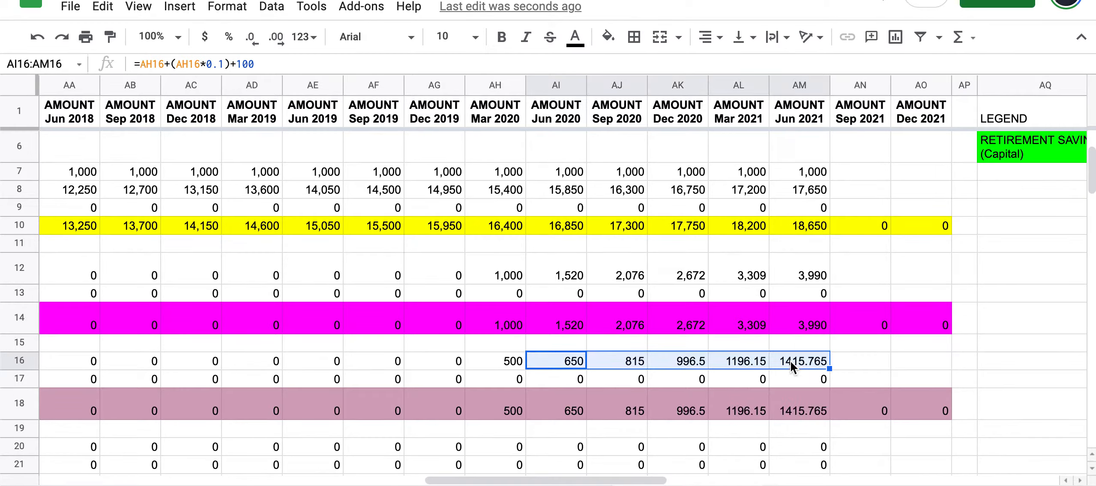
{"action": "left_click", "coordinate": [474, 377]}
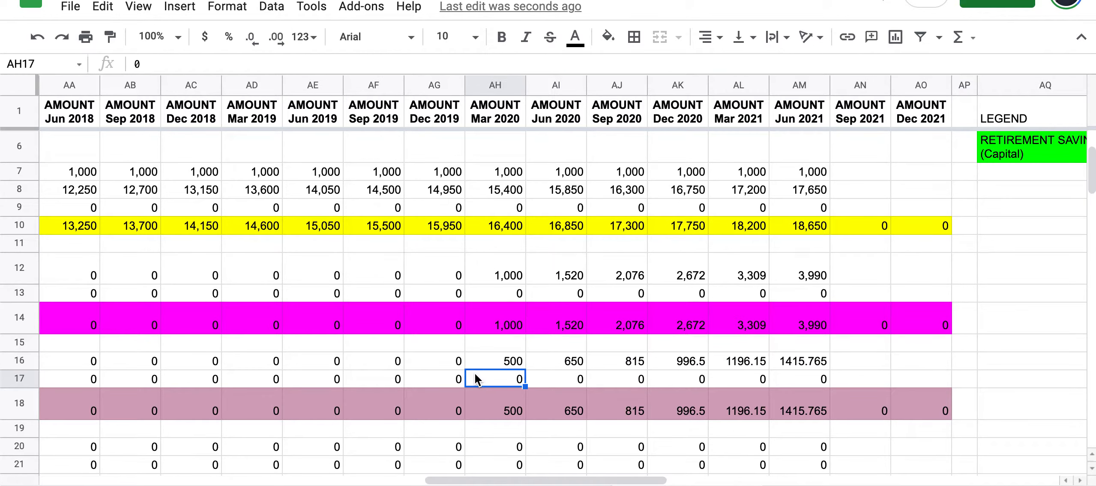
- Examine the retirement savings section, highlighting the Non-Roth 401k, Roth 401k and Roth IRA rows in turn
{"action": "scroll", "coordinate": [475, 379], "scroll_direction": "left", "scroll_amount": 15}
{"action": "scroll", "coordinate": [226, 375], "scroll_direction": "down", "scroll_amount": 5}
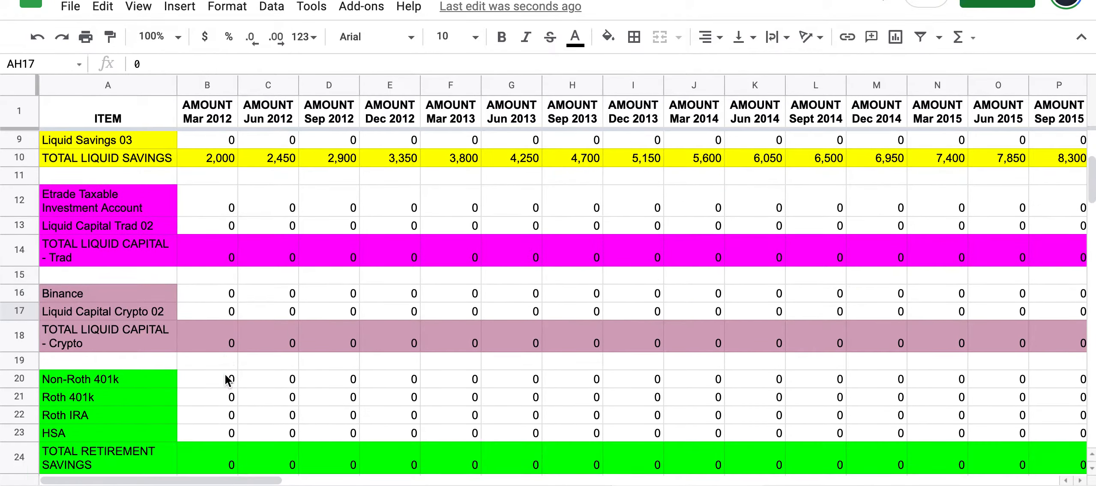
{"action": "scroll", "coordinate": [226, 380], "scroll_direction": "down", "scroll_amount": 2}
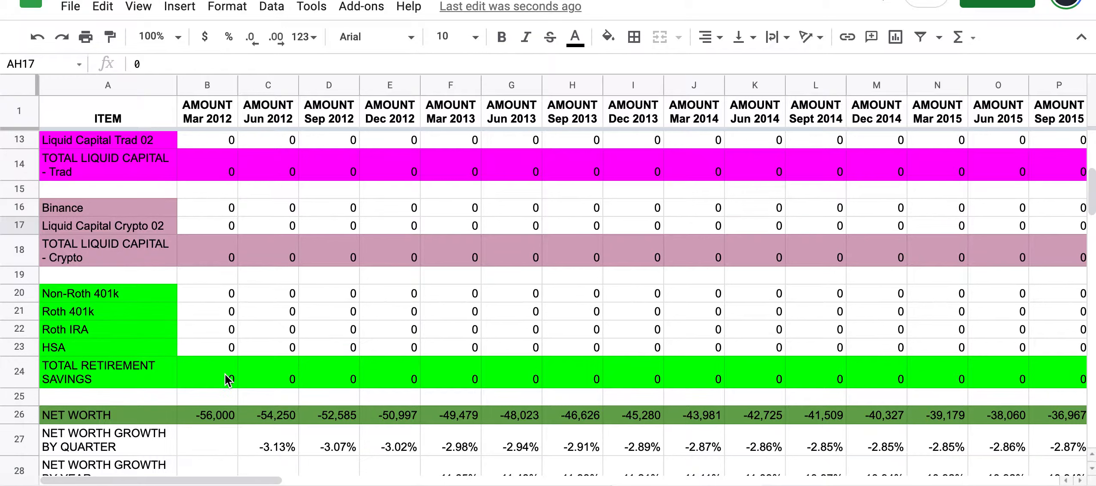
{"action": "scroll", "coordinate": [225, 379], "scroll_direction": "down", "scroll_amount": 1}
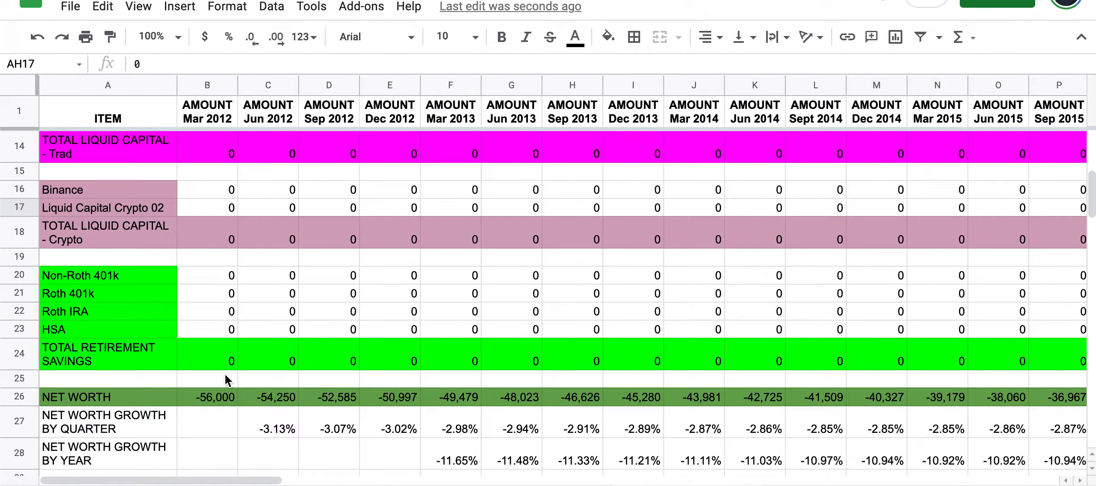
{"action": "left_click", "coordinate": [207, 279]}
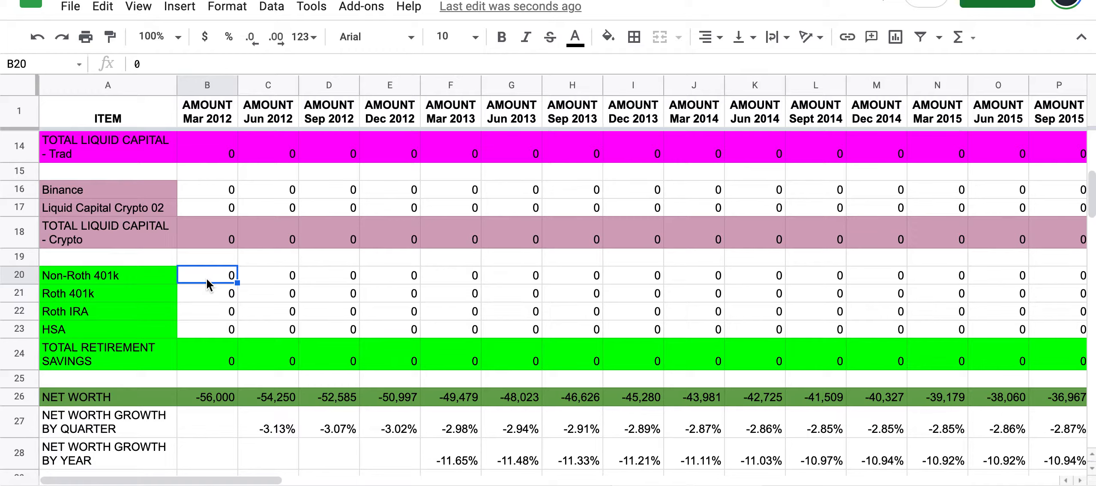
{"action": "left_click", "coordinate": [16, 292]}
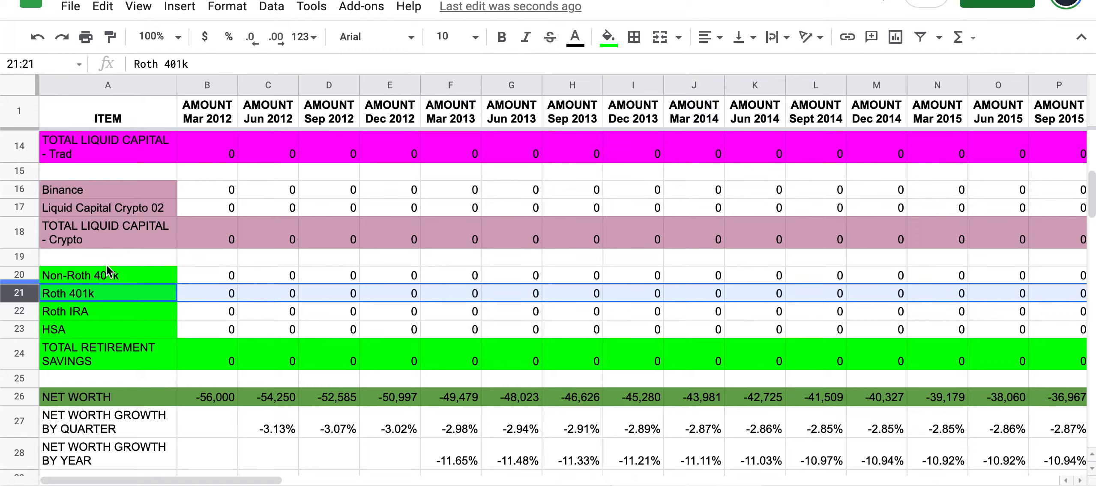
{"action": "left_click", "coordinate": [153, 275]}
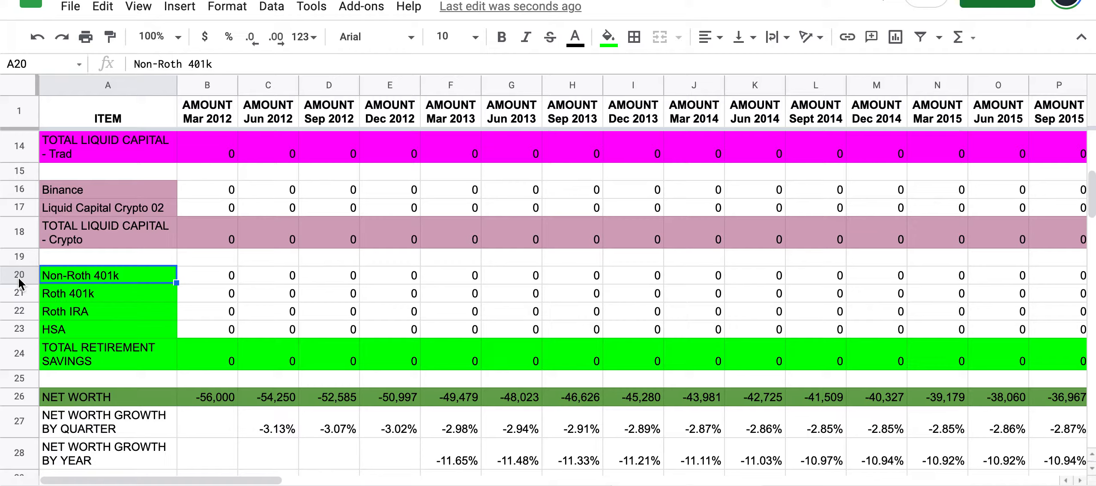
{"action": "left_click_drag", "start_coordinate": [104, 294], "coordinate": [104, 312]}
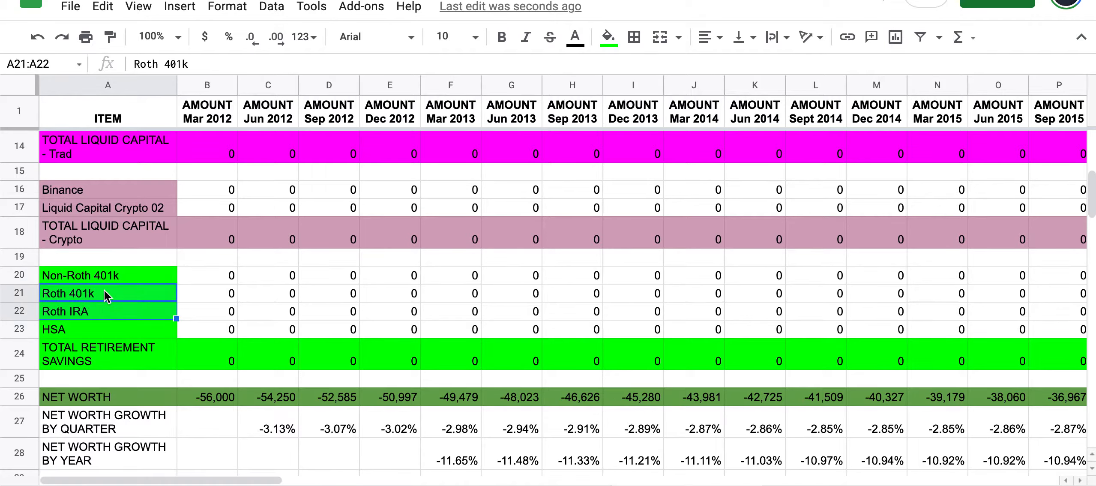
- Enter 10,000 as the Non-Roth 401k amount for Mar 2012 in B20
{"action": "left_click", "coordinate": [211, 277]}
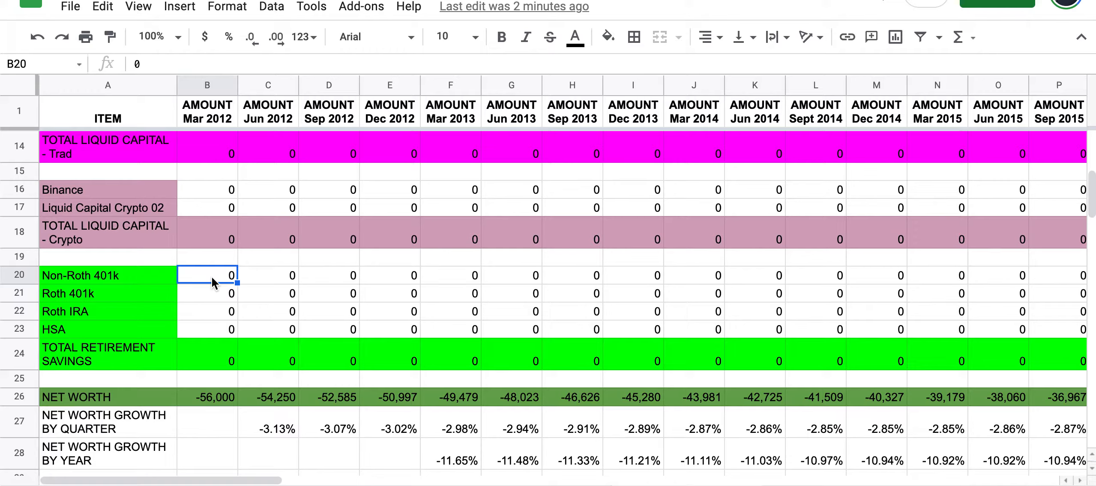
{"action": "type", "text": "10,00"}
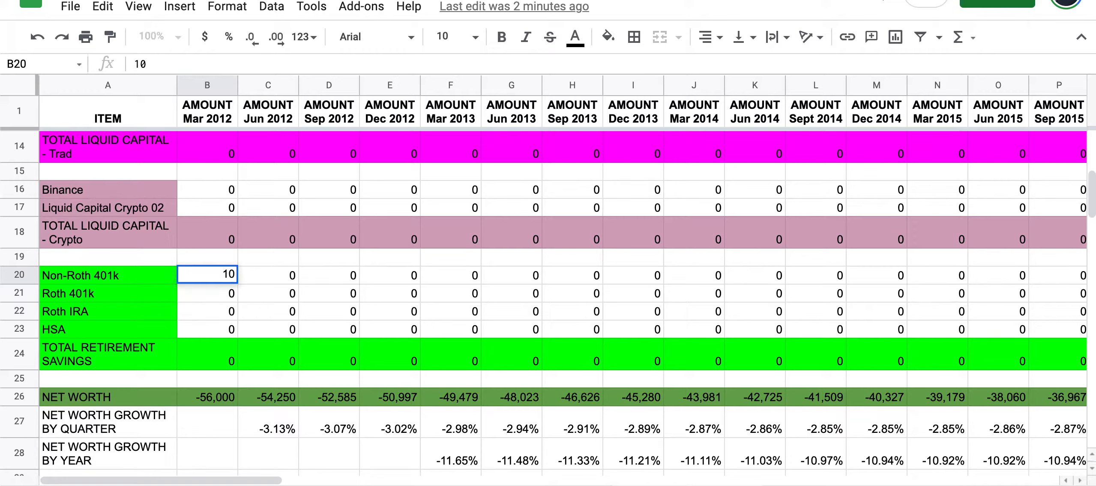
{"action": "type", "text": "0"}
{"action": "key", "text": "Return"}
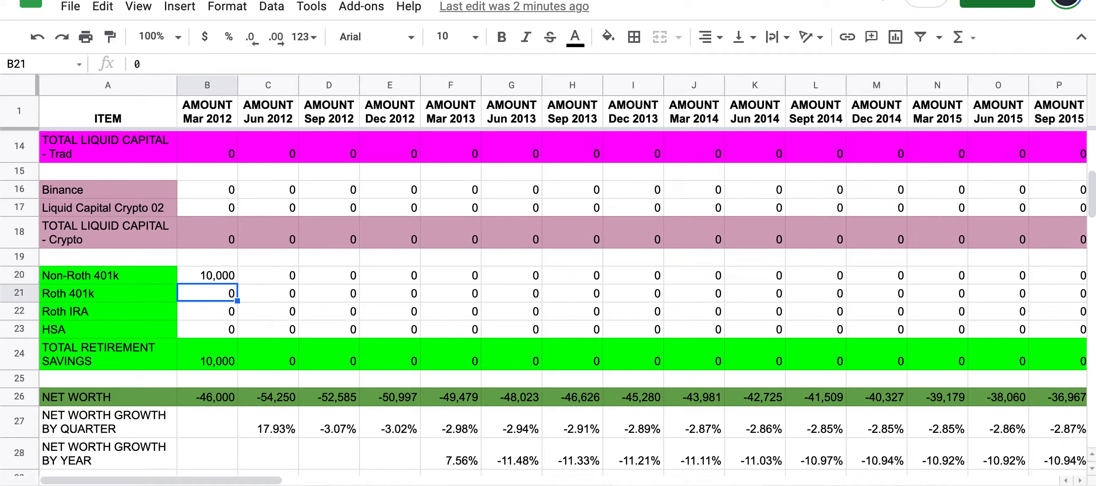
- Change the Mar 2012 Non-Roth 401k amount in B20 to 2,500
{"action": "key", "text": "Up"}
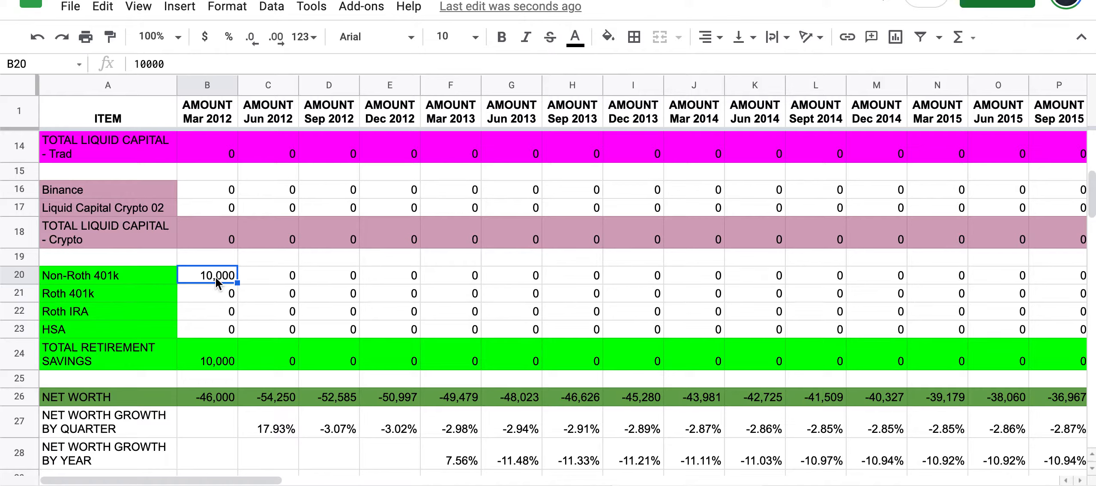
{"action": "type", "text": "2,500"}
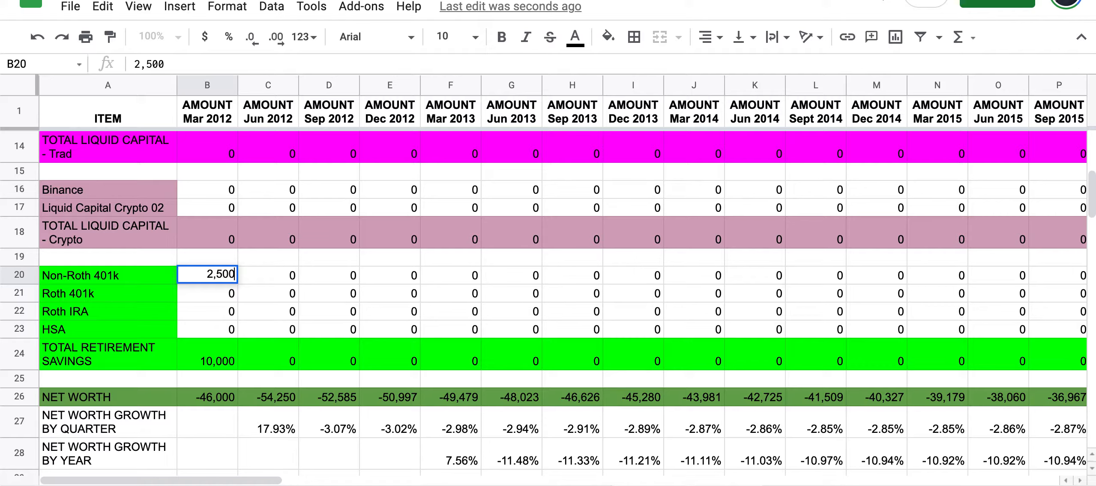
{"action": "key", "text": "Return"}
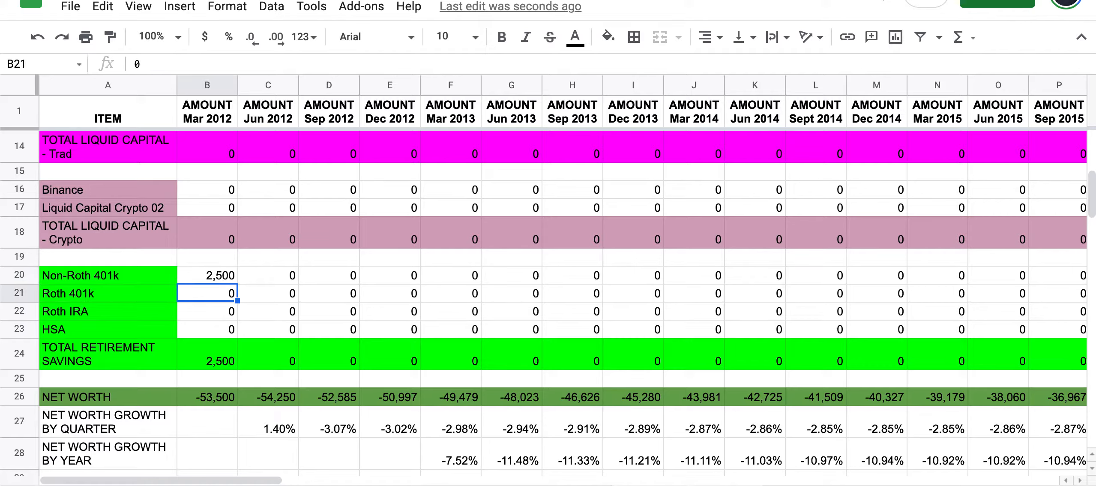
- Enter the Mar 2012 amounts of 1,500 for Roth IRA in B22 and 1,000 for HSA in B23
{"action": "key", "text": "Down"}
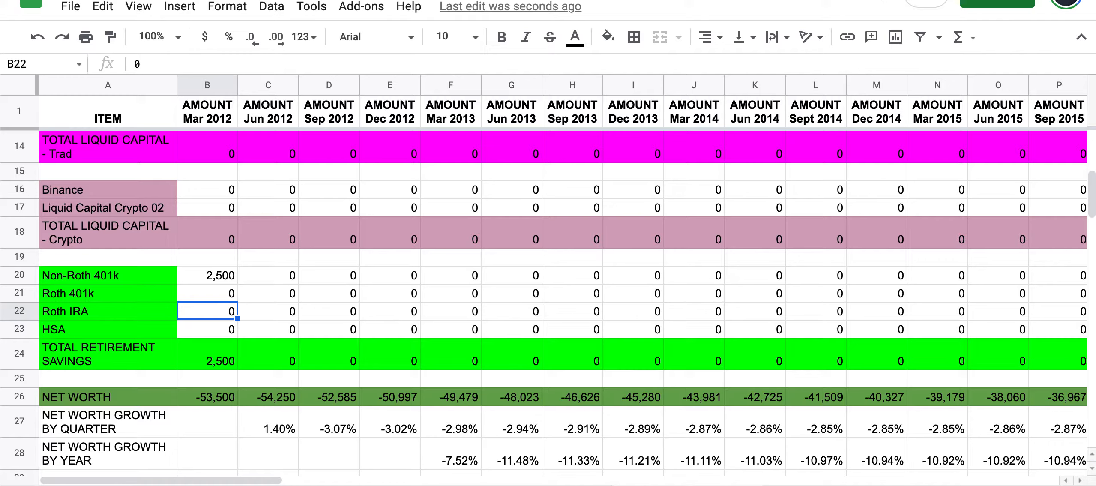
{"action": "type", "text": "1,500"}
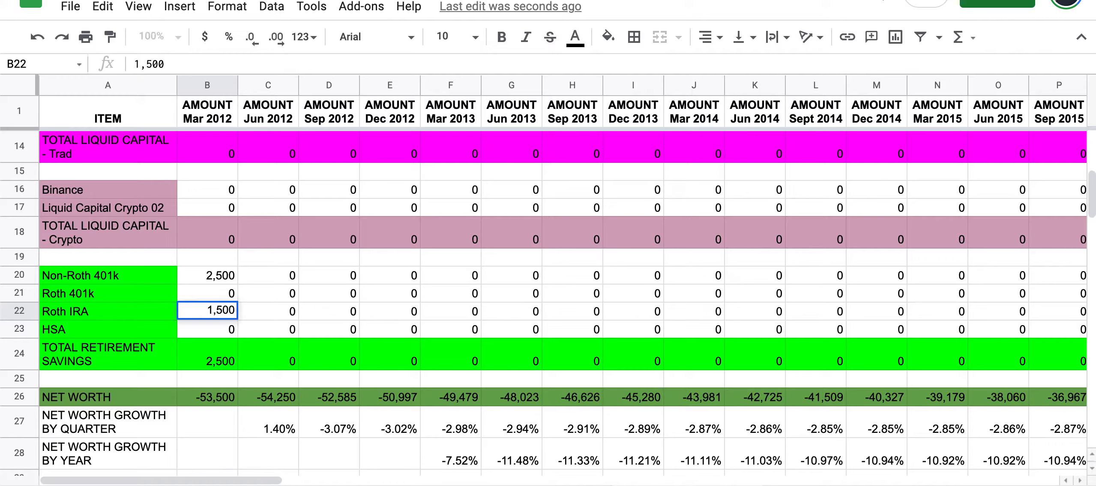
{"action": "key", "text": "Return"}
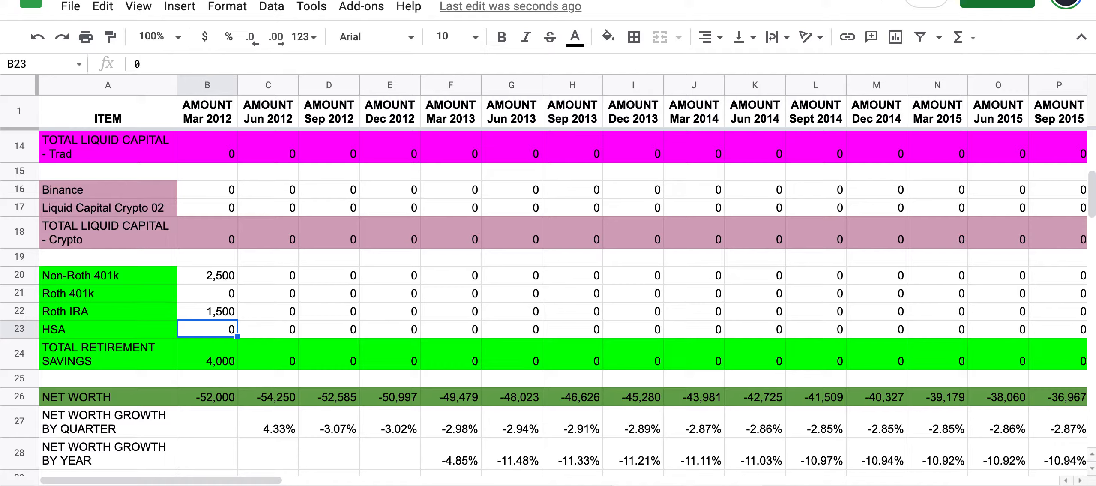
{"action": "type", "text": "1,000"}
{"action": "key", "text": "Return"}
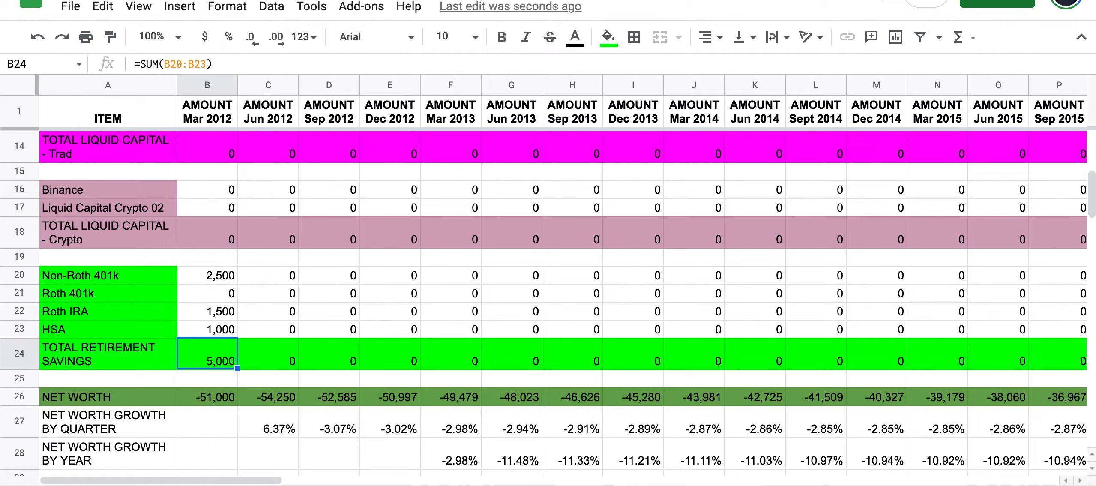
- Enter the formula =B20+(B20*.07)+2,500 as the Jun 2012 Non-Roth 401k amount in C20
{"action": "left_click", "coordinate": [270, 283]}
{"action": "type", "text": "="}
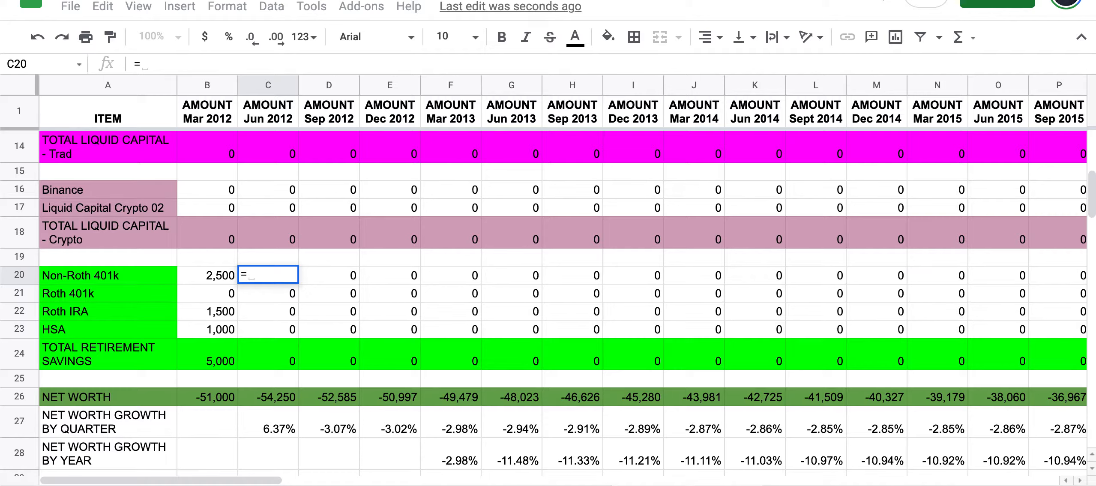
{"action": "left_click", "coordinate": [211, 274]}
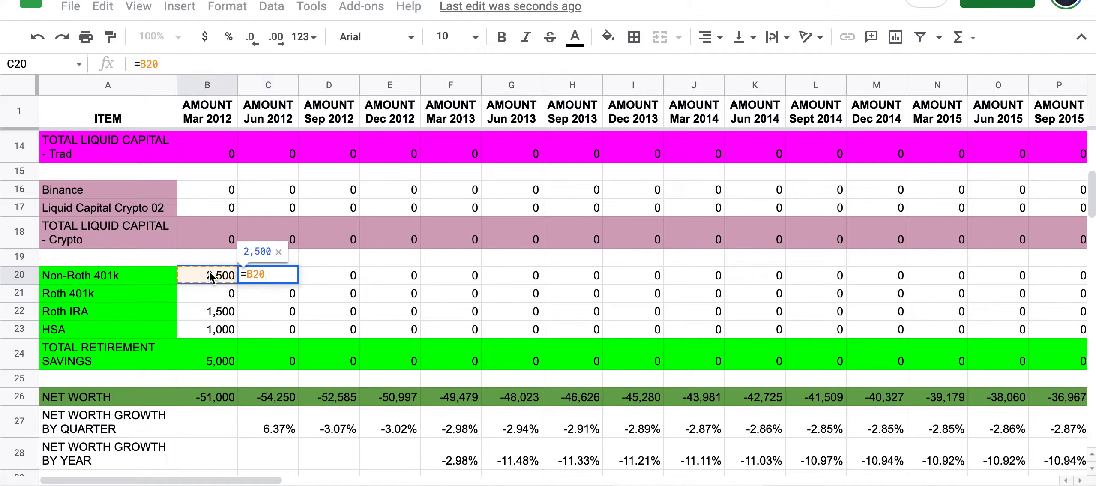
{"action": "type", "text": "("}
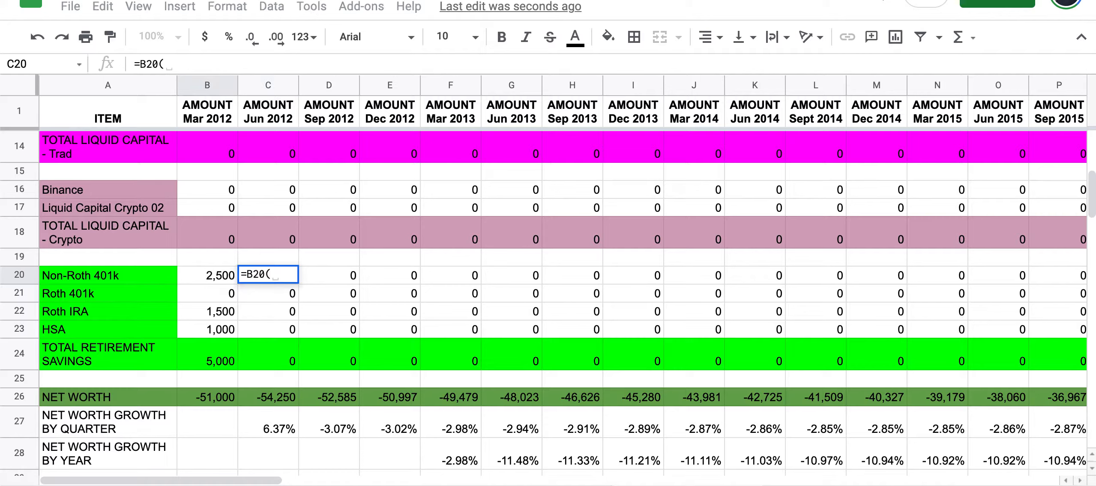
{"action": "key", "text": "BackSpace"}
{"action": "type", "text": "+("}
{"action": "left_click", "coordinate": [203, 277]}
{"action": "type", "text": "*.07)"}
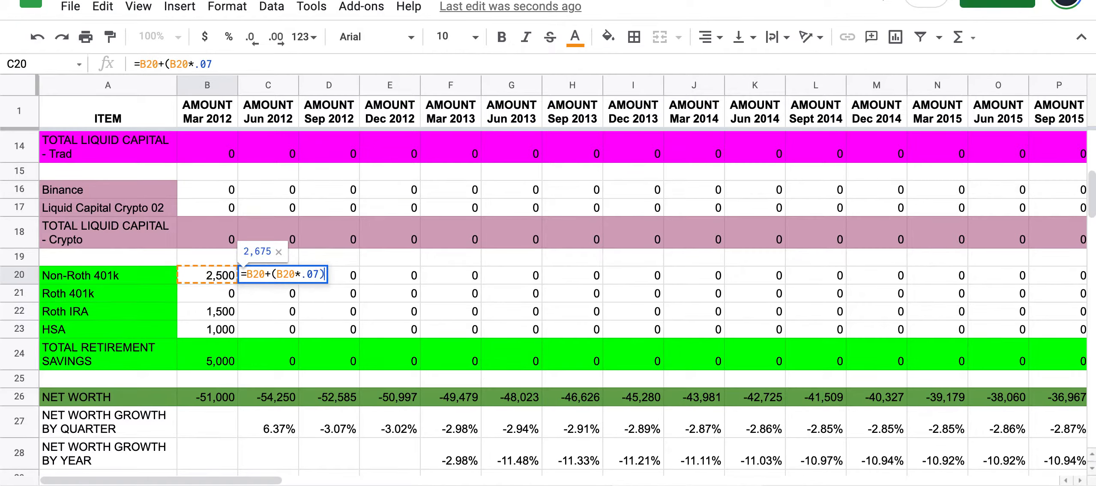
{"action": "type", "text": "+"}
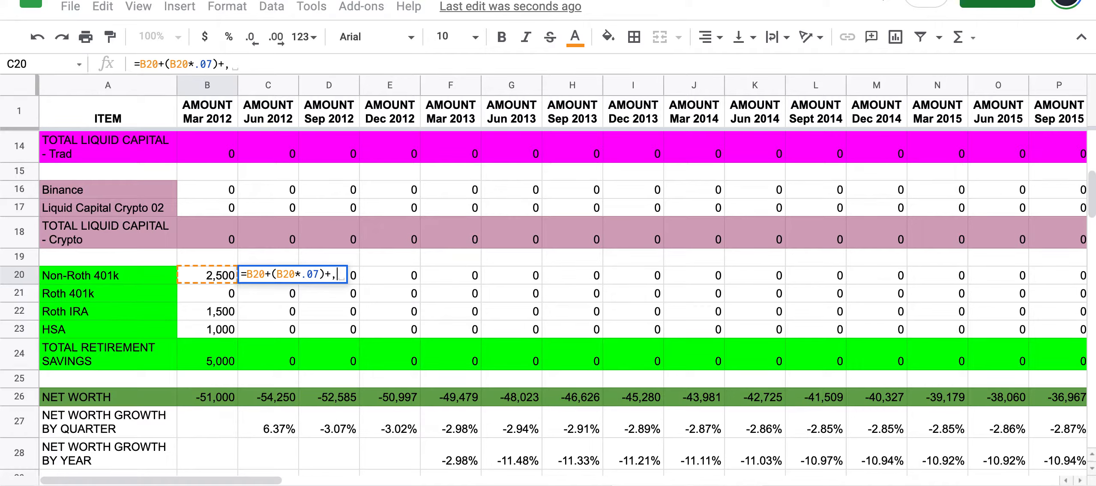
{"action": "type", "text": "2,500"}
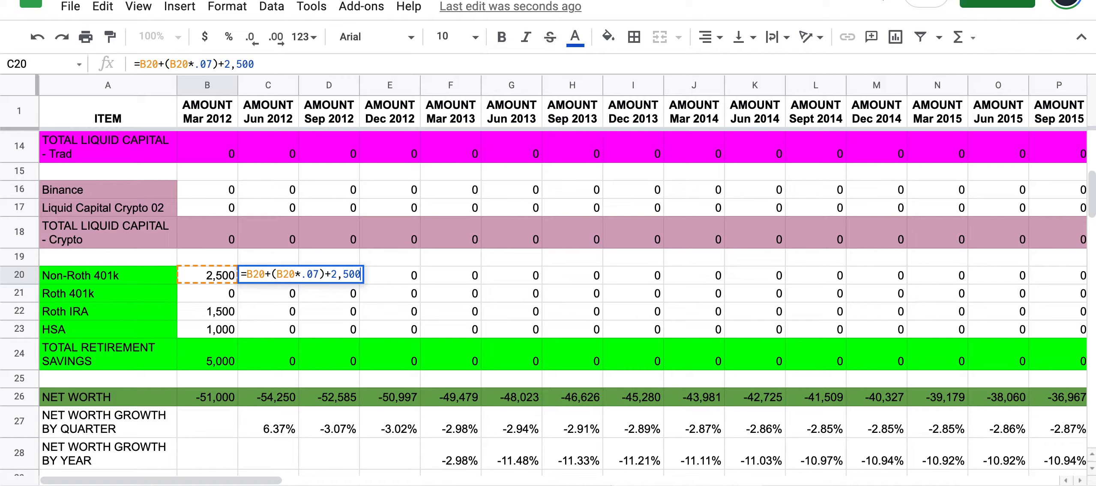
{"action": "key", "text": "Return"}
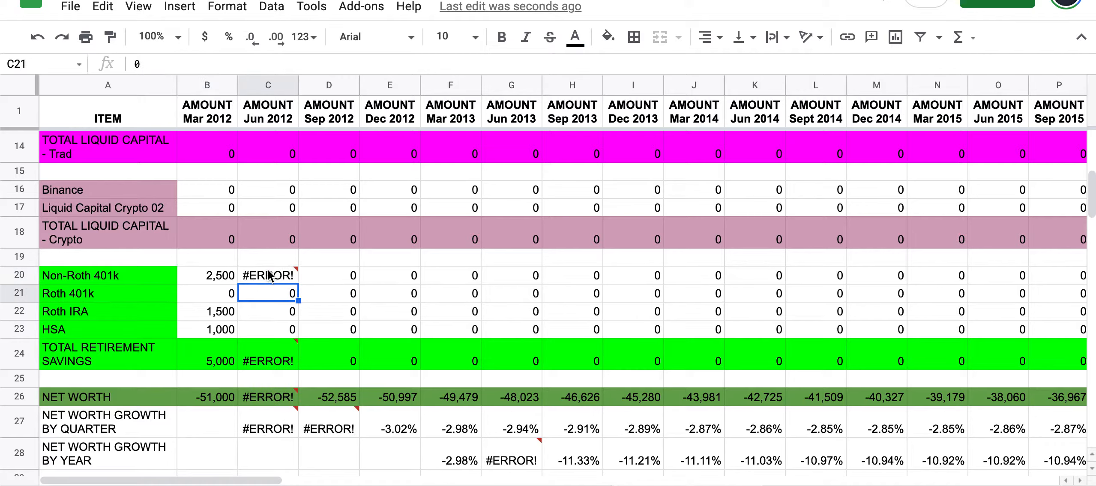
- Remove the thousands comma from the C20 formula so that its added contribution reads 2500
{"action": "left_click", "coordinate": [270, 276]}
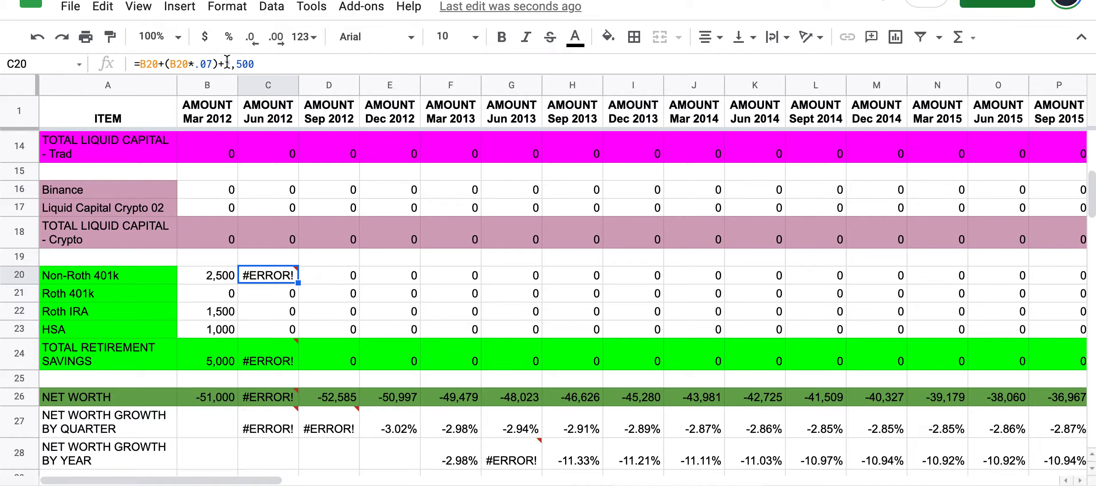
{"action": "left_click", "coordinate": [241, 63]}
{"action": "key", "text": "BackSpace"}
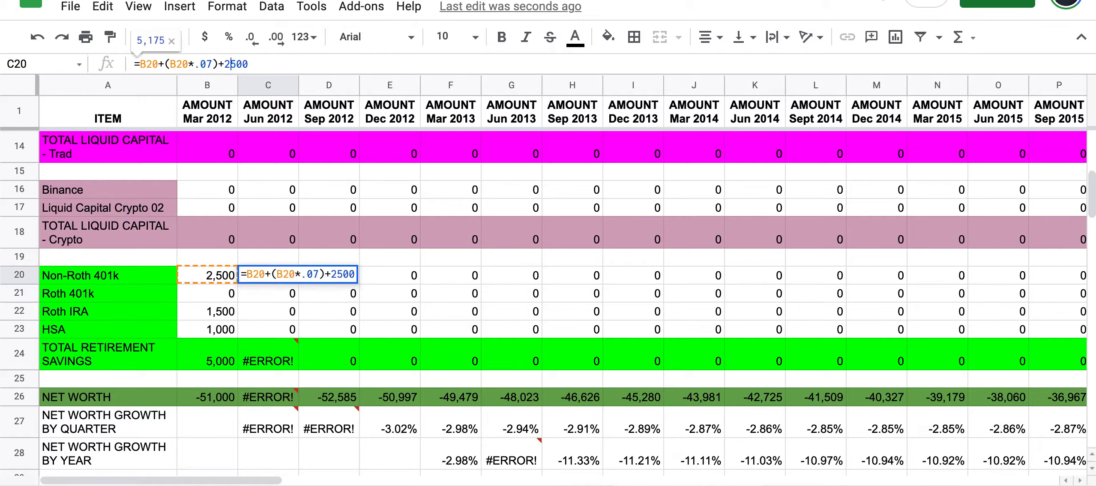
{"action": "key", "text": "Return"}
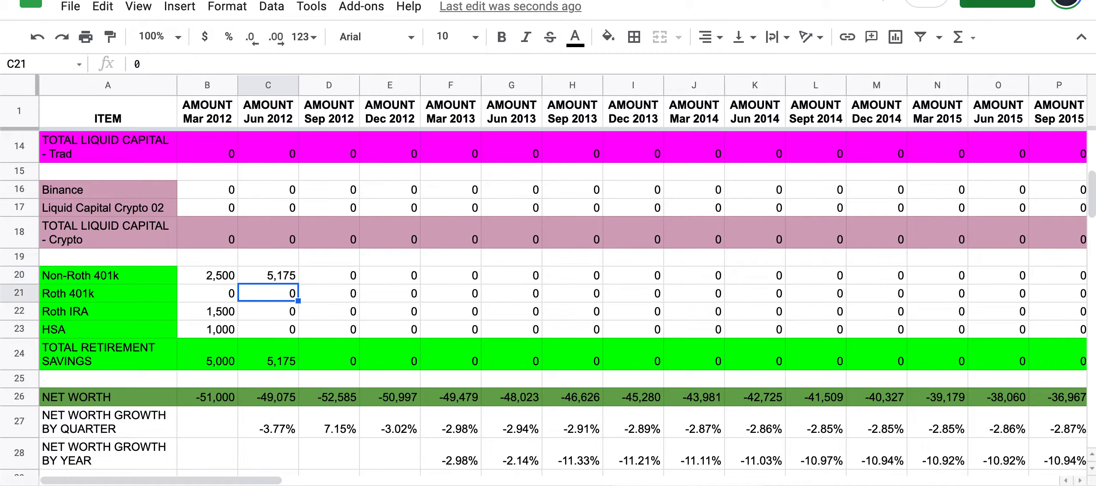
- Fill the Jun 2012 Non-Roth 401k formula from C20 across row 20 through AM20 (Jun 2021)
{"action": "key", "text": "Up"}
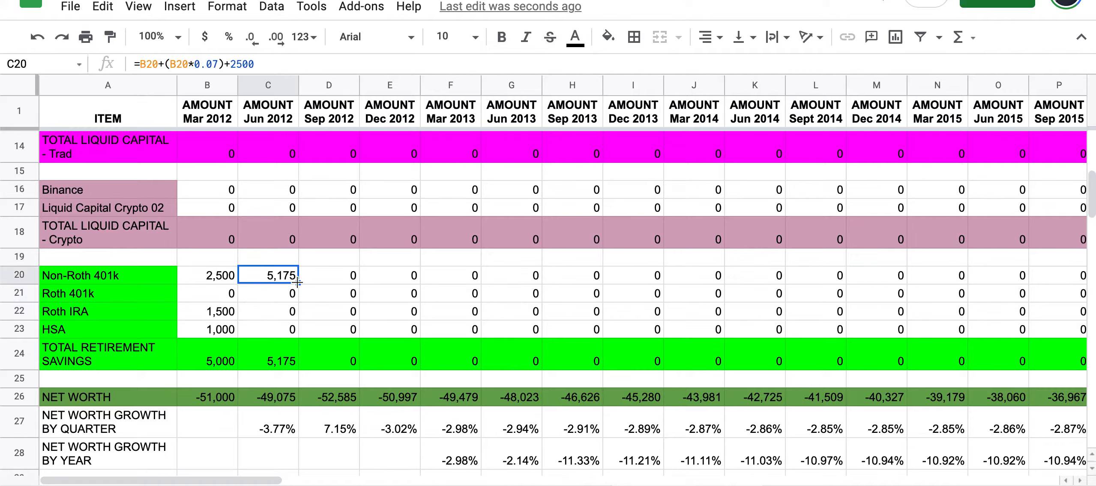
{"action": "left_click_drag", "start_coordinate": [298, 282], "coordinate": [934, 276]}
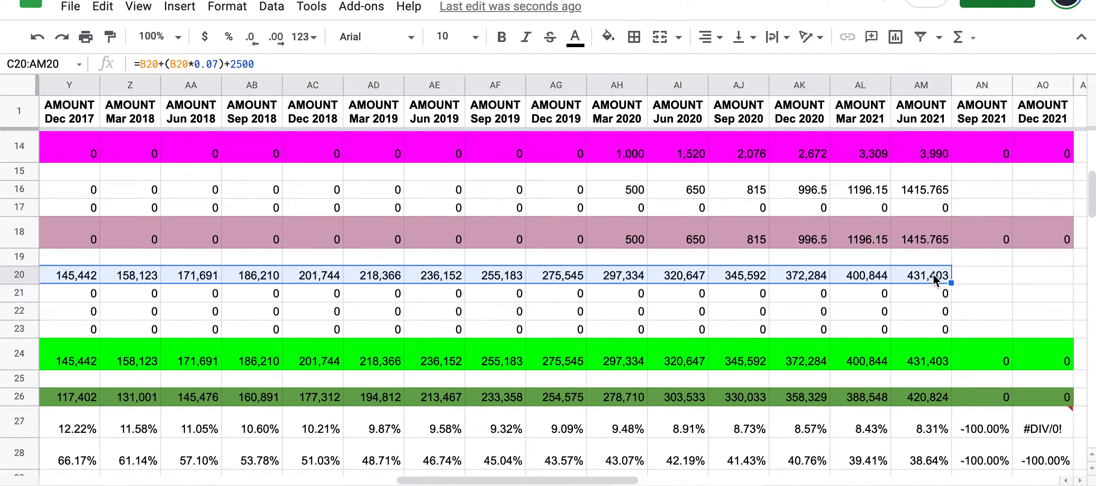
{"action": "left_click", "coordinate": [911, 274]}
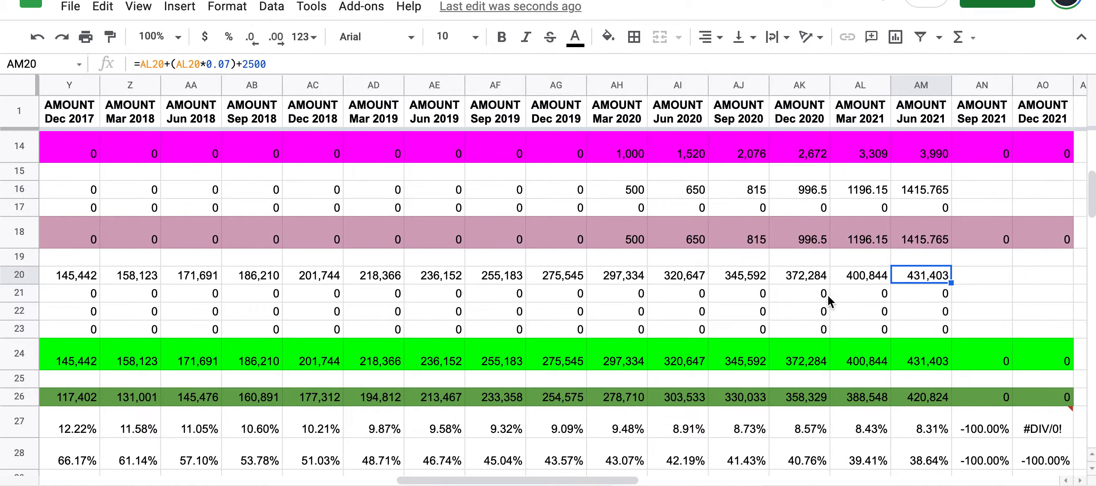
- Enter the formula =B22+(B22*.07)+1500 as the Jun 2012 Roth IRA amount in C22
{"action": "scroll", "coordinate": [828, 296], "scroll_direction": "left", "scroll_amount": 15}
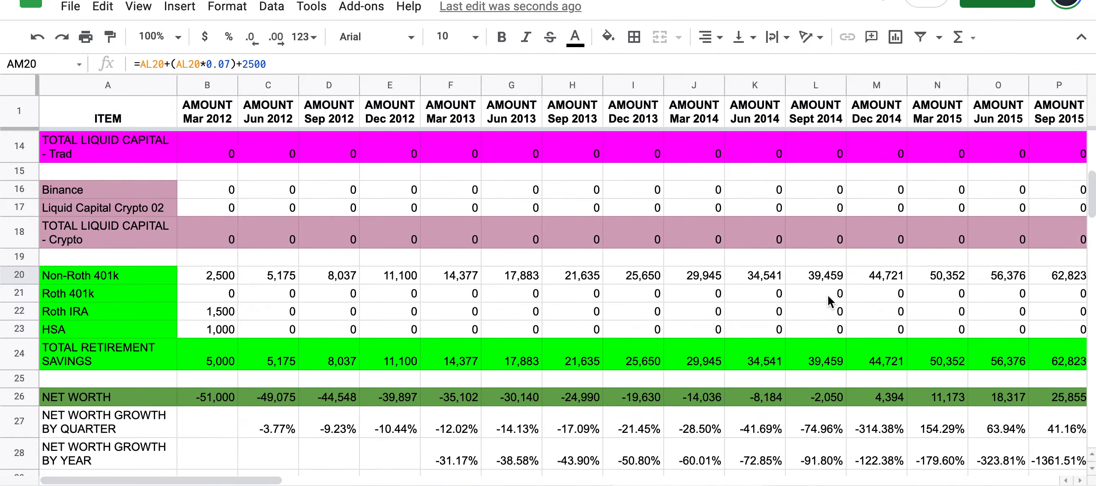
{"action": "left_click", "coordinate": [210, 312]}
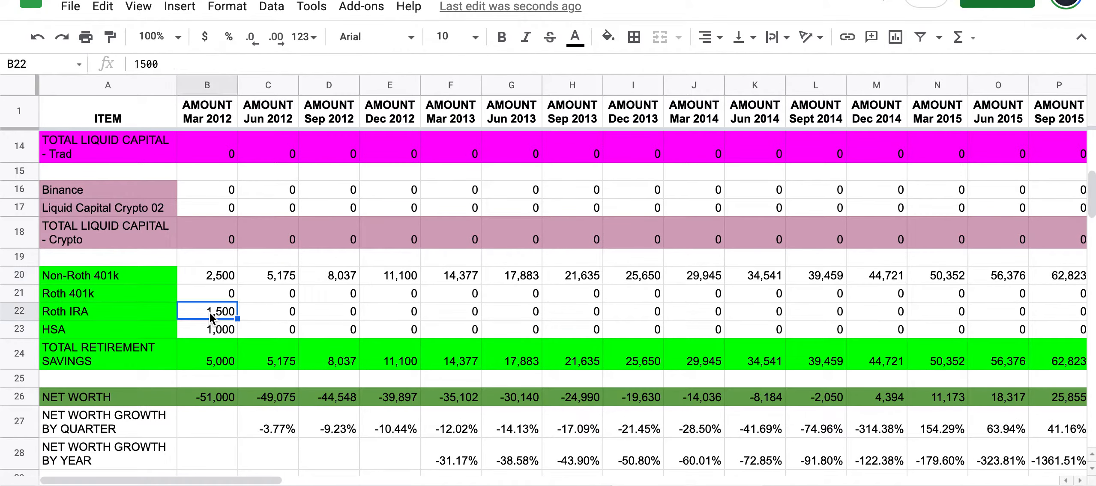
{"action": "left_click", "coordinate": [277, 311]}
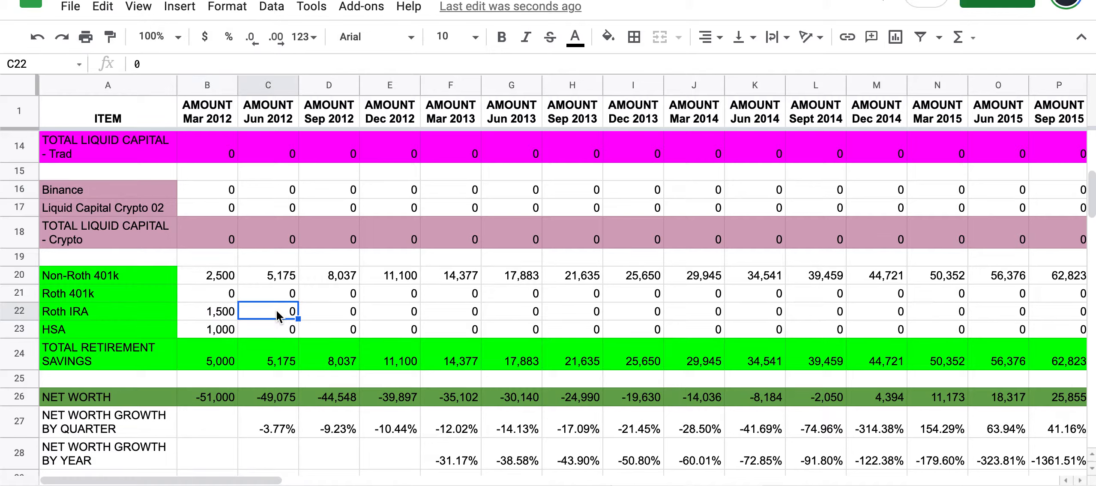
{"action": "left_click", "coordinate": [286, 278]}
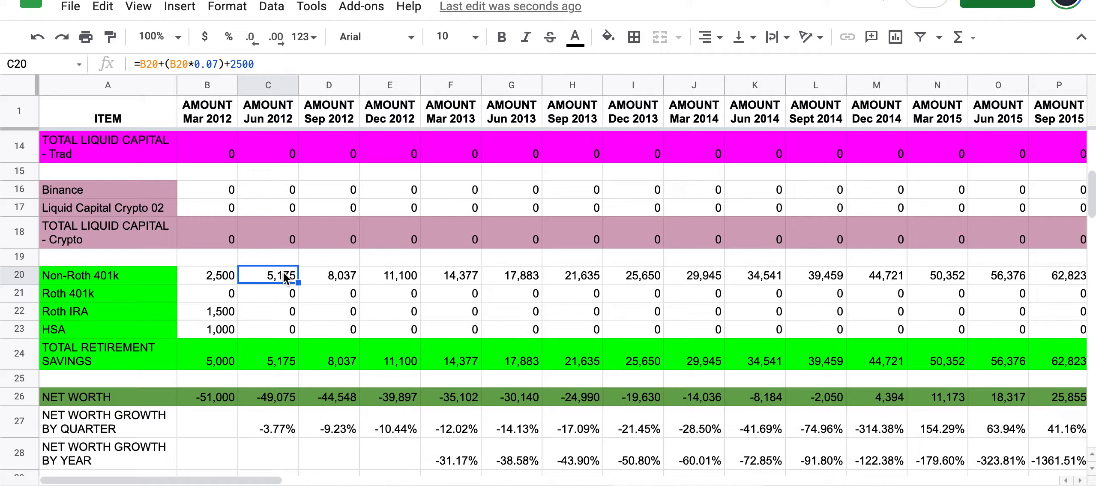
{"action": "left_click", "coordinate": [280, 311]}
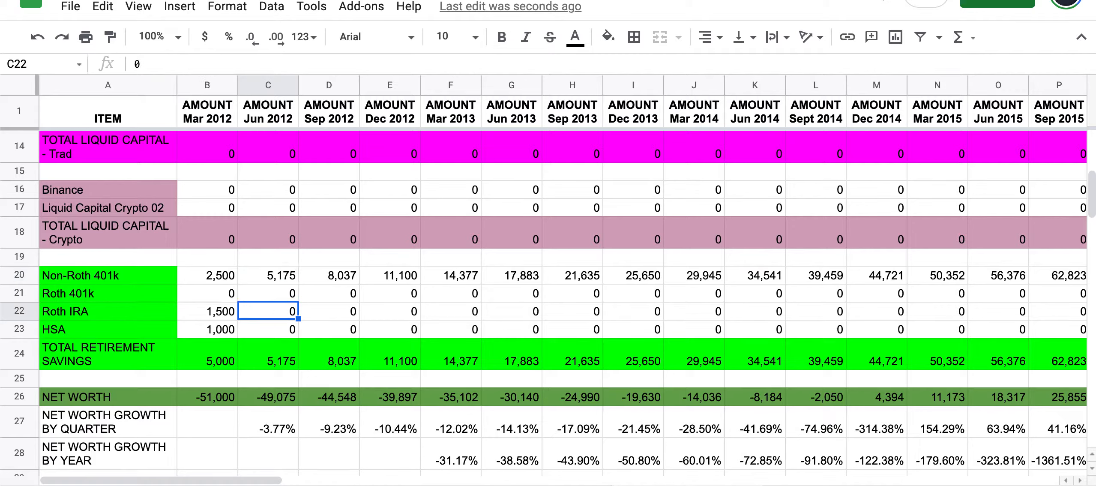
{"action": "type", "text": "="}
{"action": "left_click", "coordinate": [210, 312]}
{"action": "type", "text": "+("}
{"action": "left_click", "coordinate": [208, 310]}
{"action": "type", "text": "*."}
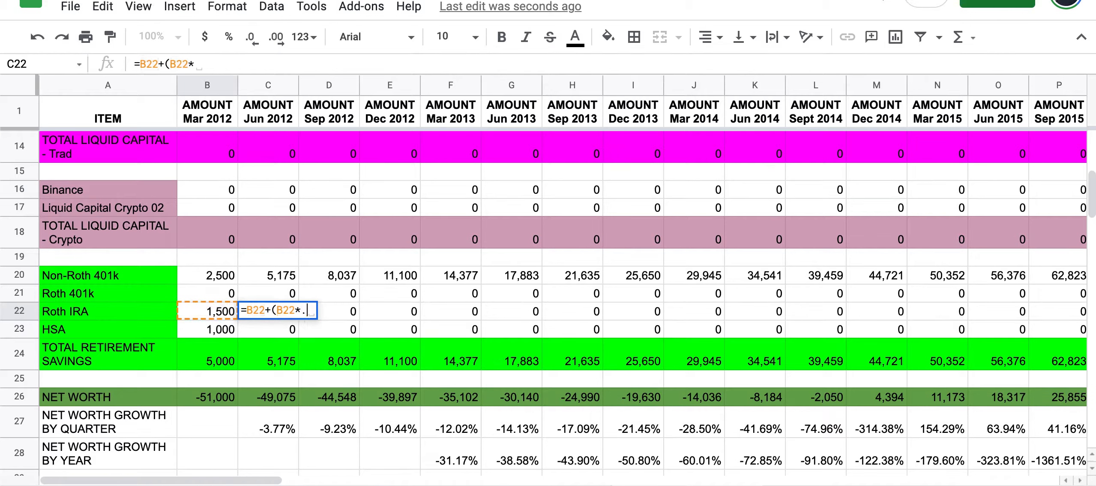
{"action": "type", "text": "07)+1,5"}
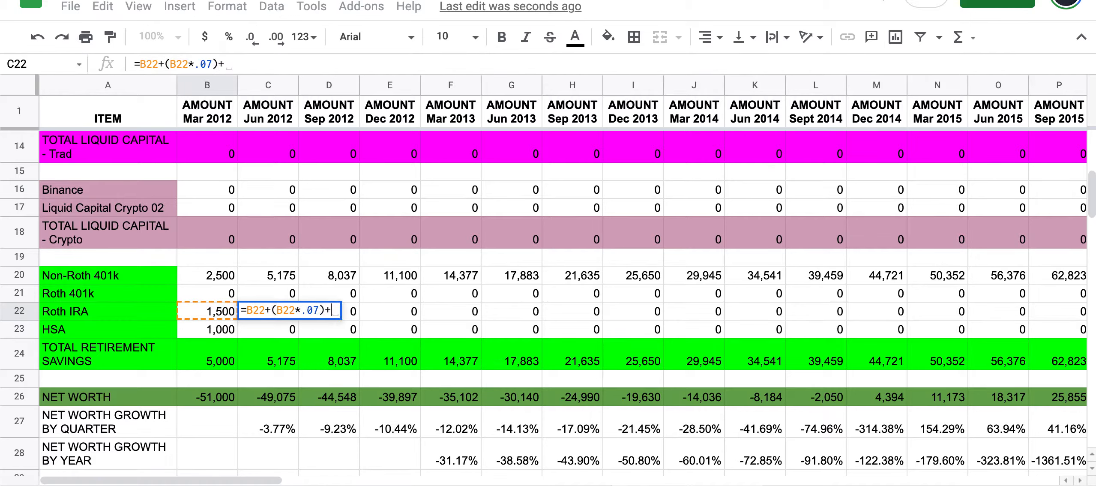
{"action": "key", "text": "BackSpace"}
{"action": "key", "text": "BackSpace"}
{"action": "type", "text": "500"}
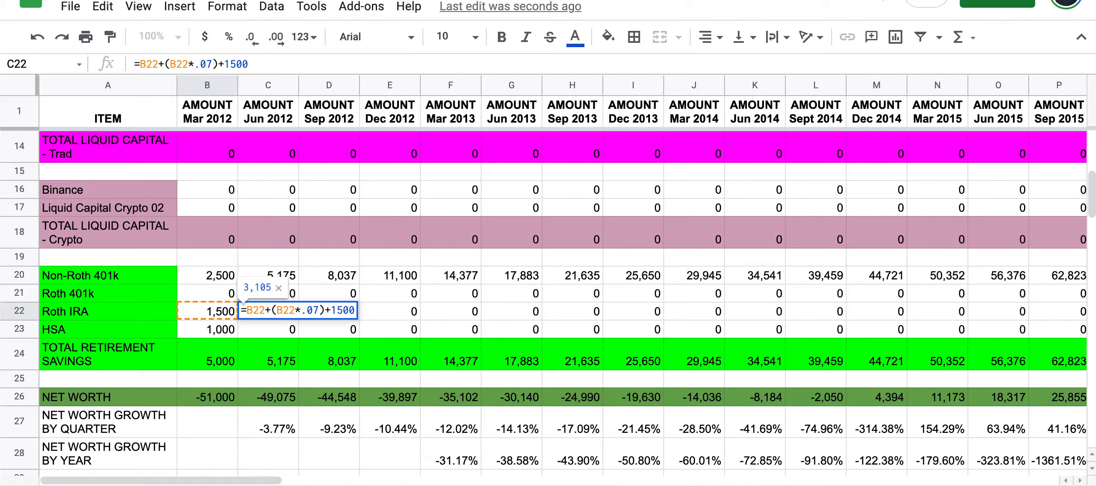
{"action": "key", "text": "Return"}
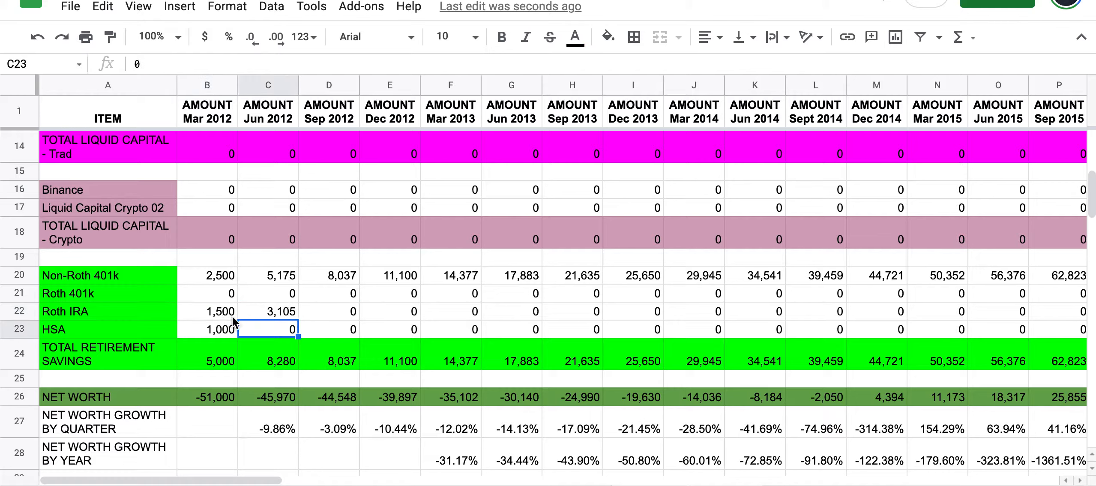
- Fill the Jun 2012 Roth IRA formula from C22 across row 22 through AM22 (Jun 2021)
{"action": "left_click", "coordinate": [282, 313]}
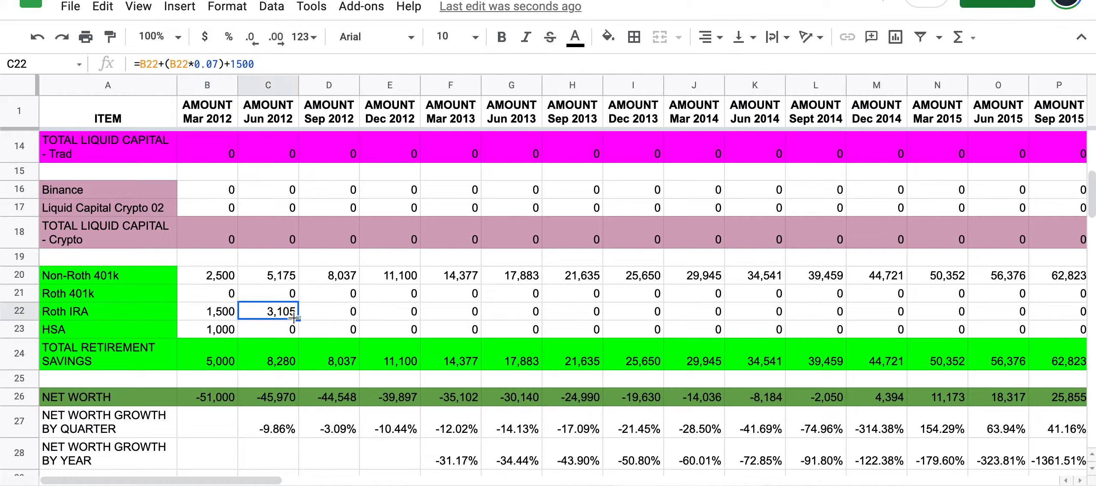
{"action": "left_click_drag", "start_coordinate": [300, 317], "coordinate": [1092, 300]}
{"action": "scroll", "coordinate": [1093, 300], "scroll_direction": "right", "scroll_amount": 5}
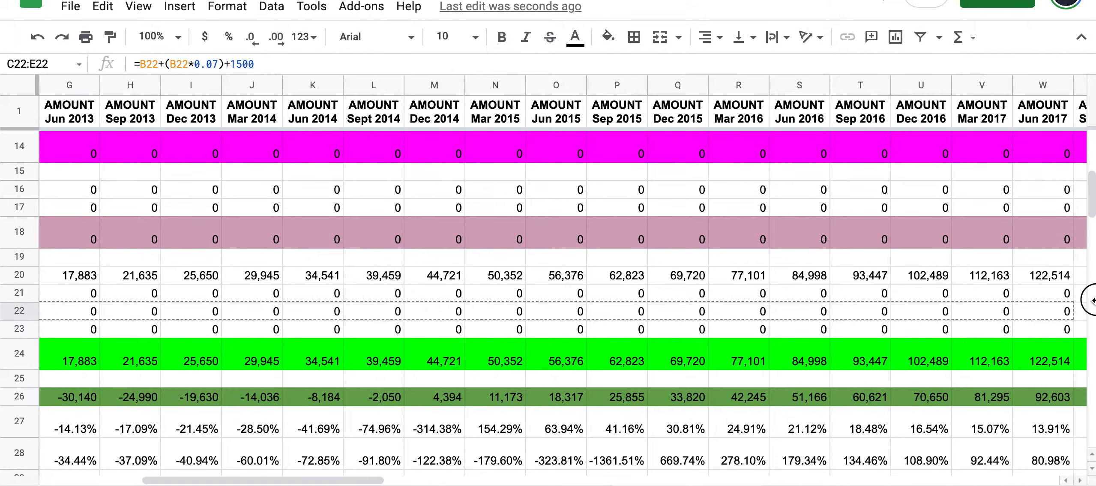
{"action": "scroll", "coordinate": [1093, 300], "scroll_direction": "right", "scroll_amount": 5}
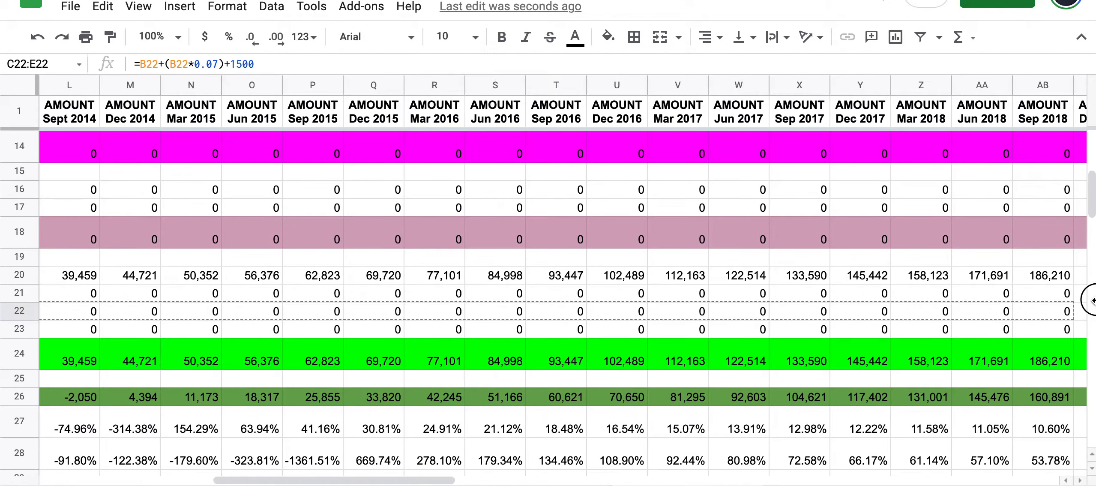
{"action": "scroll", "coordinate": [1093, 301], "scroll_direction": "right", "scroll_amount": 2}
{"action": "scroll", "coordinate": [1093, 300], "scroll_direction": "right", "scroll_amount": 5}
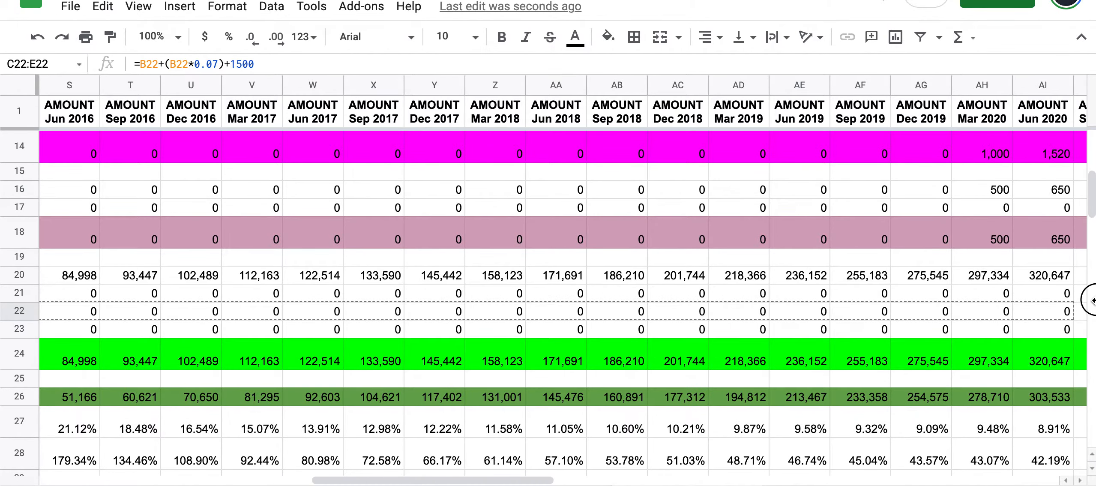
{"action": "scroll", "coordinate": [1091, 300], "scroll_direction": "right", "scroll_amount": 2}
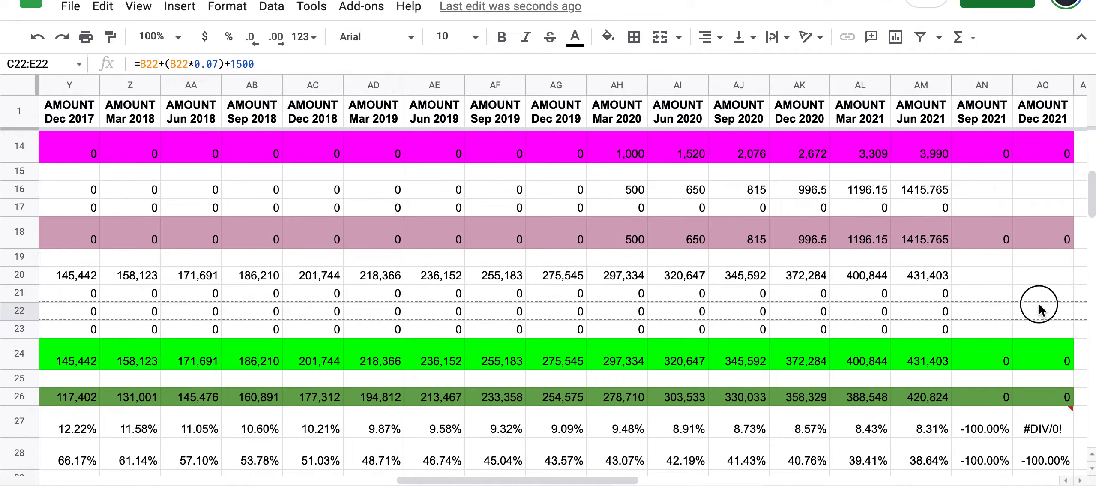
{"action": "left_click", "coordinate": [916, 308], "text": "shift"}
{"action": "key", "text": "ctrl+v"}
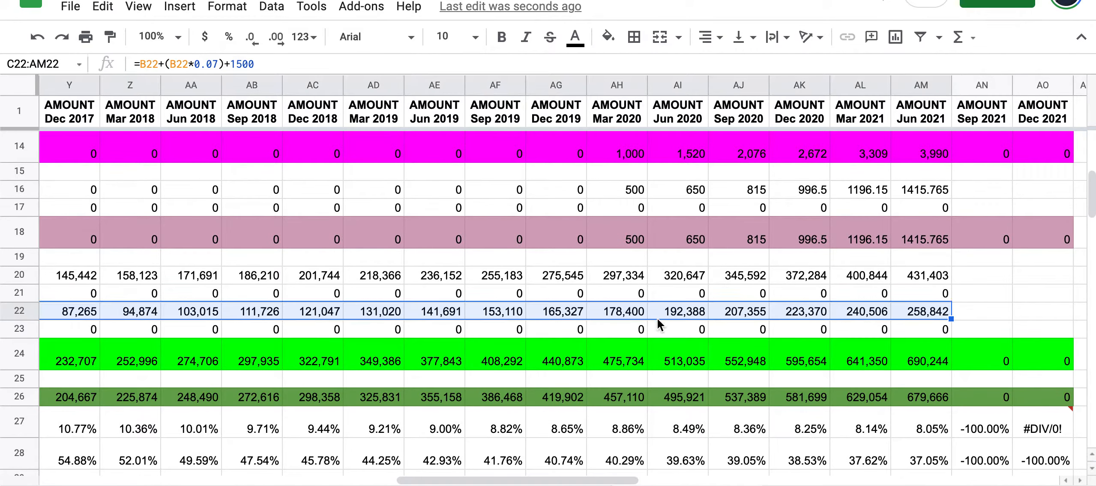
- Change the Mar 2012 HSA amount in B23 to 750
{"action": "scroll", "coordinate": [657, 318], "scroll_direction": "left", "scroll_amount": 15}
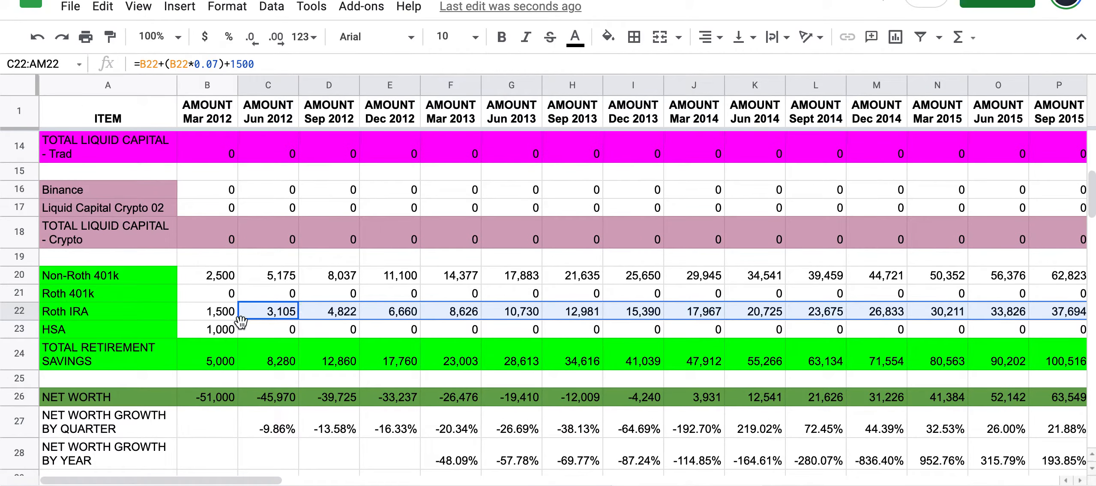
{"action": "left_click", "coordinate": [136, 323]}
{"action": "left_click", "coordinate": [212, 329]}
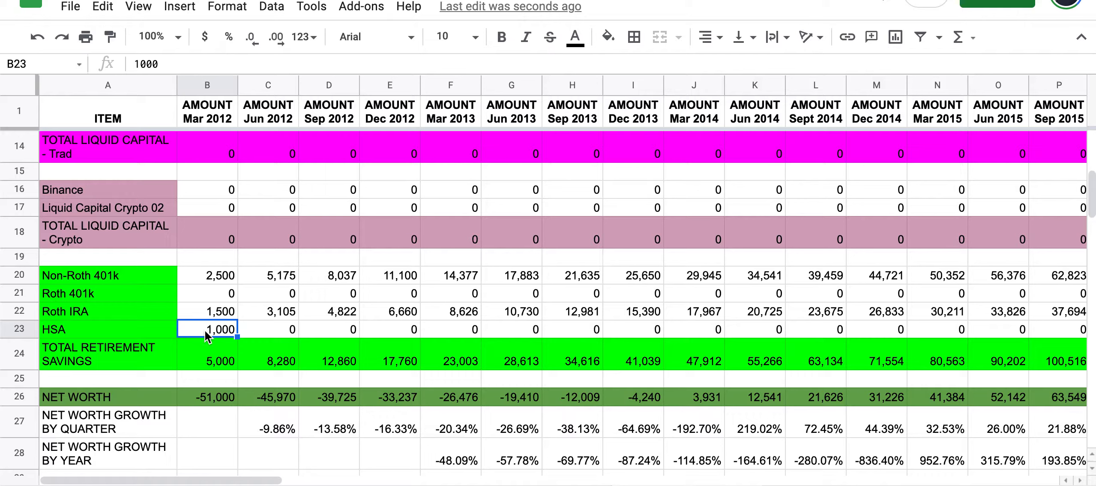
{"action": "left_click", "coordinate": [177, 64]}
{"action": "key", "text": "BackSpace"}
{"action": "key", "text": "BackSpace"}
{"action": "key", "text": "BackSpace"}
{"action": "key", "text": "BackSpace"}
{"action": "type", "text": "750"}
{"action": "key", "text": "Return"}
{"action": "key", "text": "Up"}
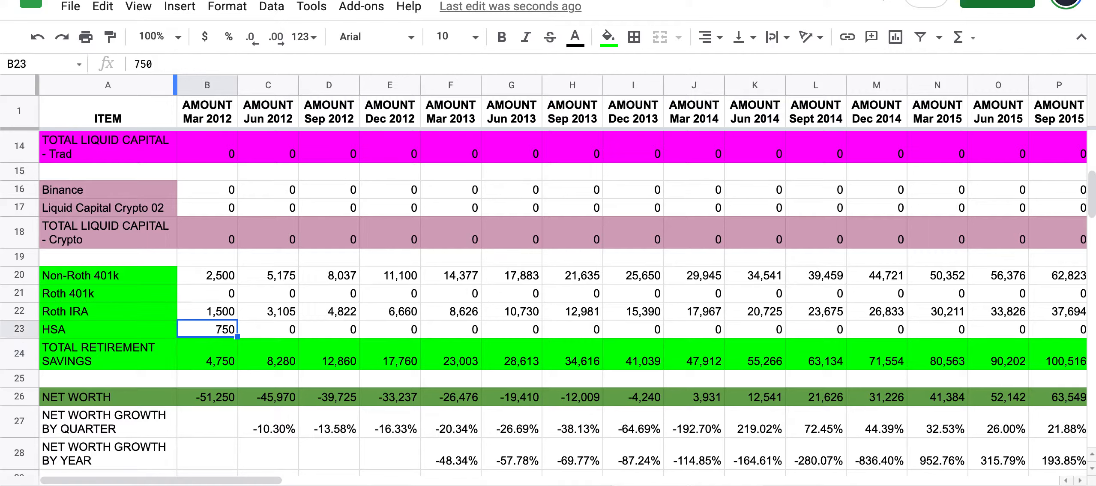
- Enter the formula =B23+(B23*.07)+750 as the Jun 2012 HSA amount in C23
{"action": "key", "text": "Right"}
{"action": "type", "text": "="}
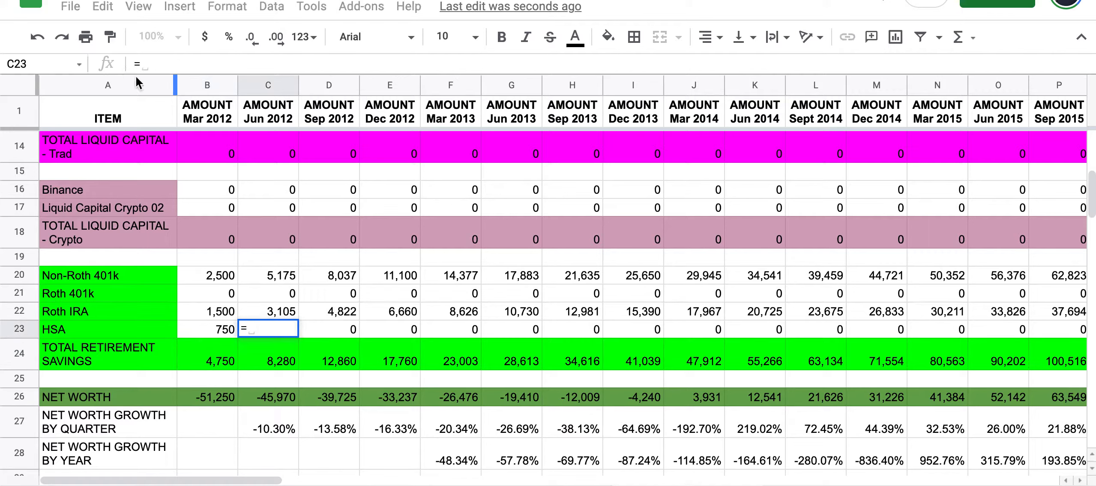
{"action": "left_click", "coordinate": [209, 331]}
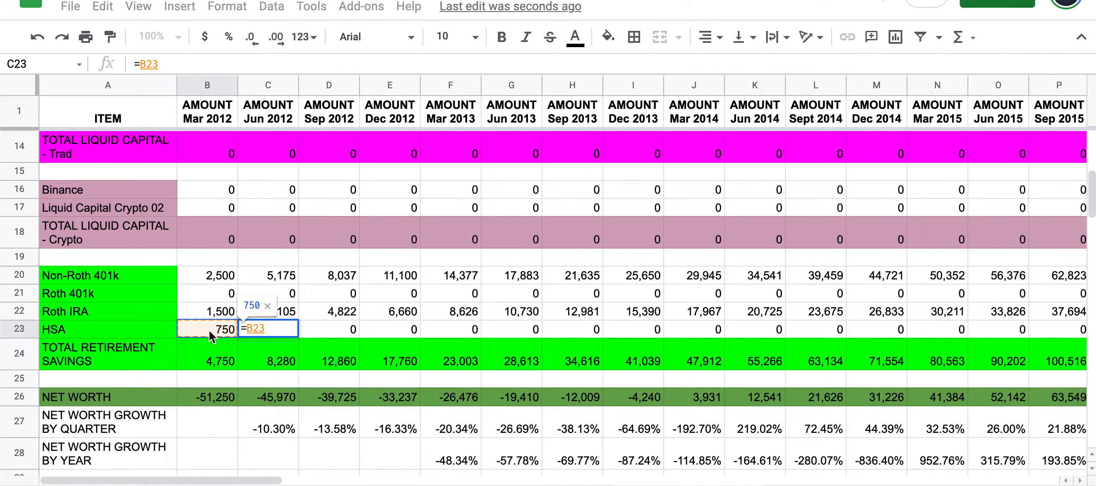
{"action": "type", "text": "+("}
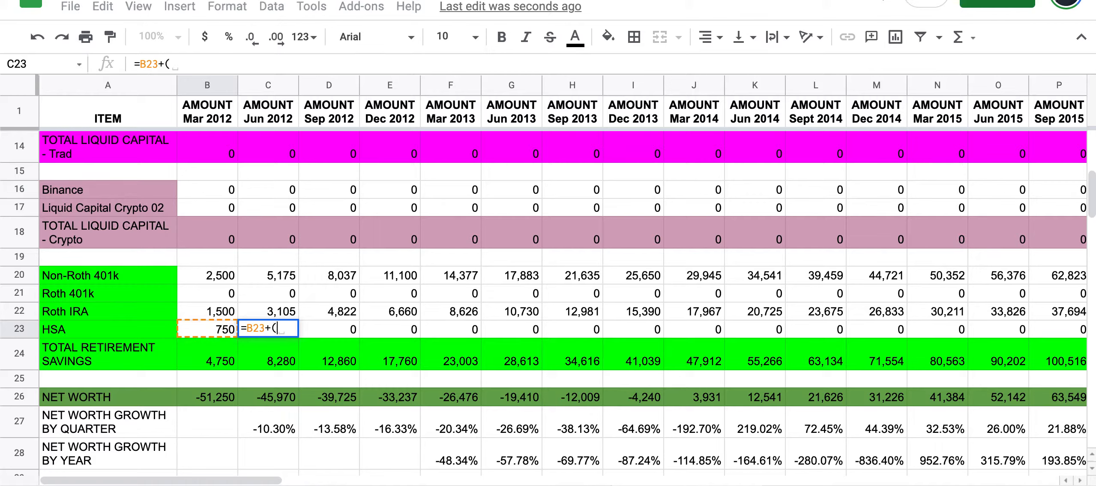
{"action": "left_click", "coordinate": [207, 325]}
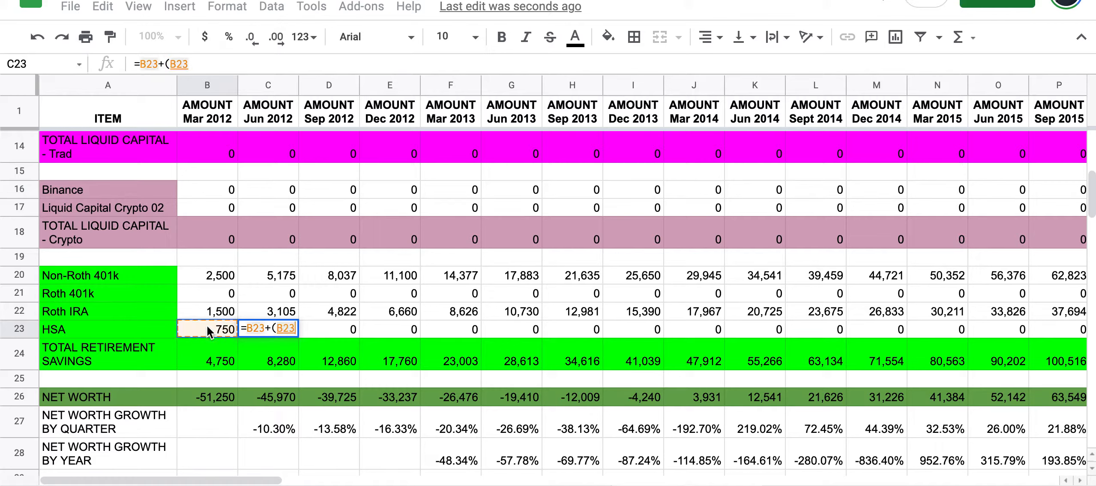
{"action": "type", "text": "*.07)"}
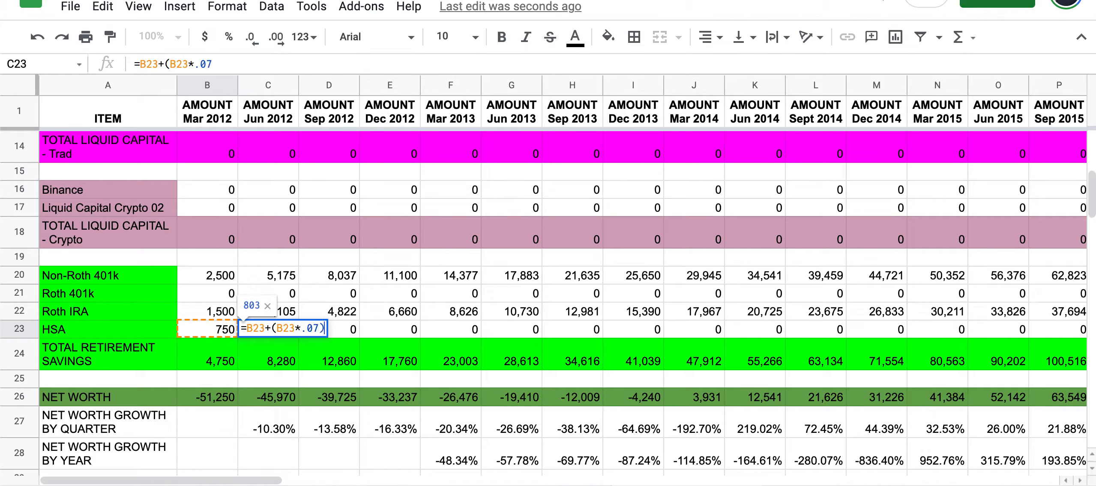
{"action": "type", "text": "+750"}
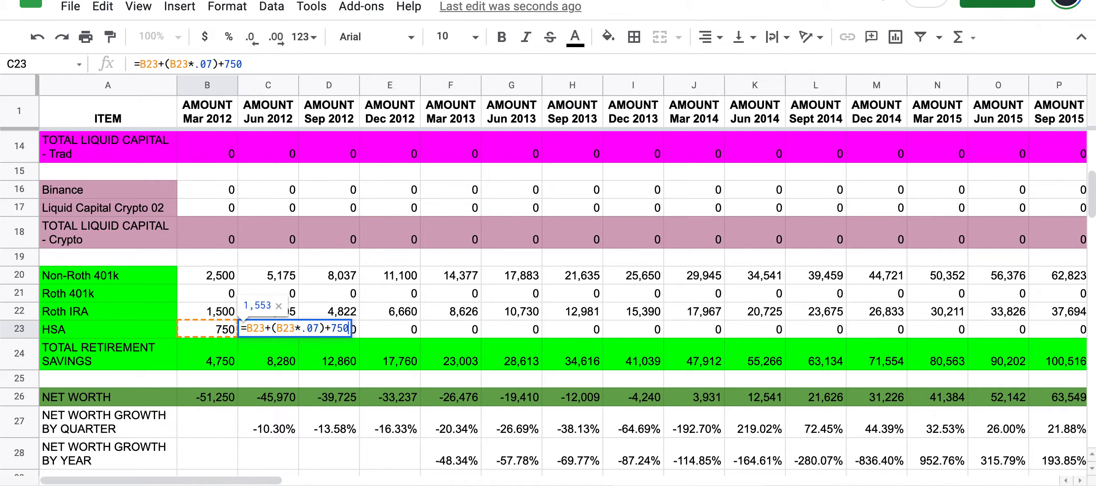
{"action": "key", "text": "Return"}
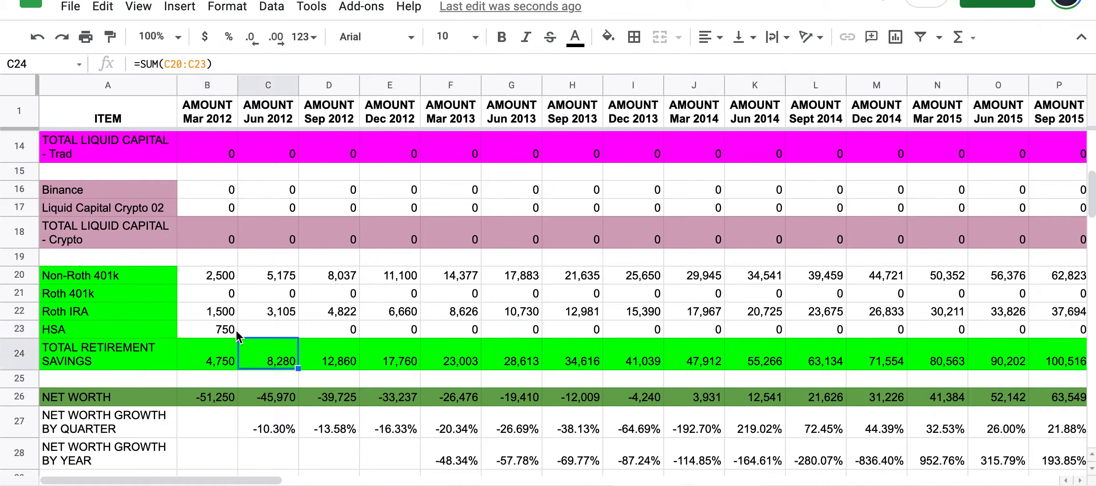
- Fill the Jun 2012 HSA formula from C23 across row 23 through AM23 (Jun 2021)
{"action": "left_click", "coordinate": [277, 330]}
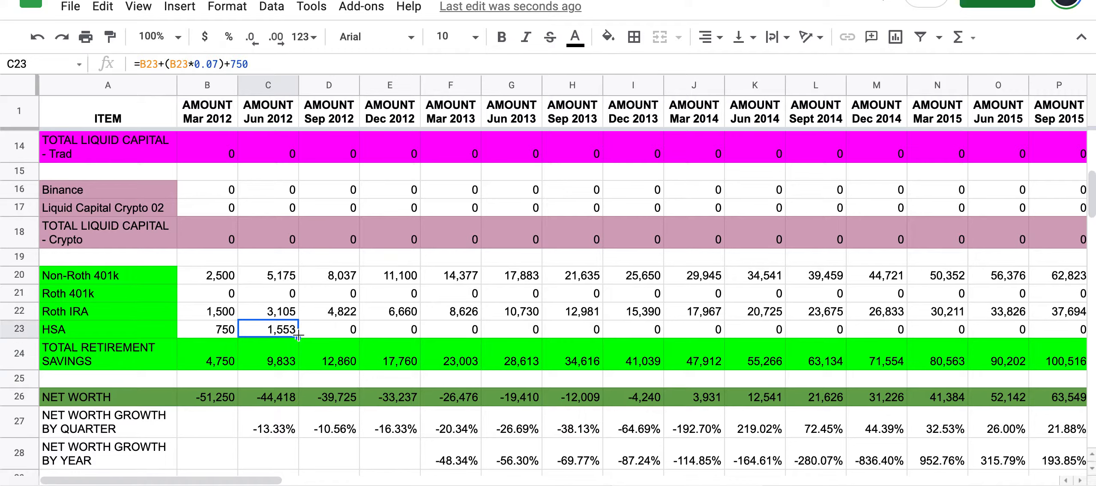
{"action": "left_click_drag", "start_coordinate": [298, 337], "coordinate": [918, 331]}
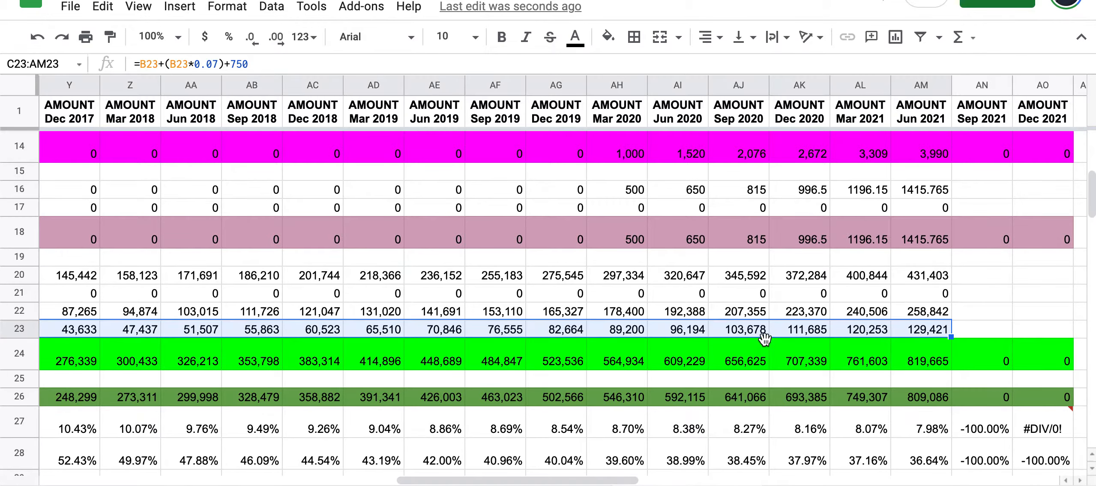
- Examine the Jun 2012 sum formulas for total debt, liquid savings, traditional and crypto liquid capital, and retirement savings
{"action": "scroll", "coordinate": [557, 335], "scroll_direction": "left", "scroll_amount": 15}
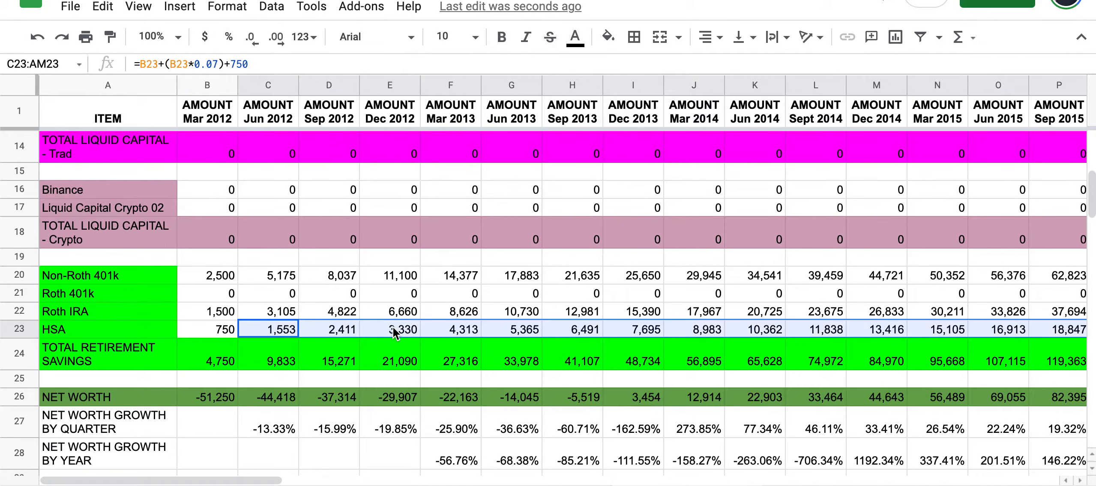
{"action": "scroll", "coordinate": [393, 327], "scroll_direction": "up", "scroll_amount": 5}
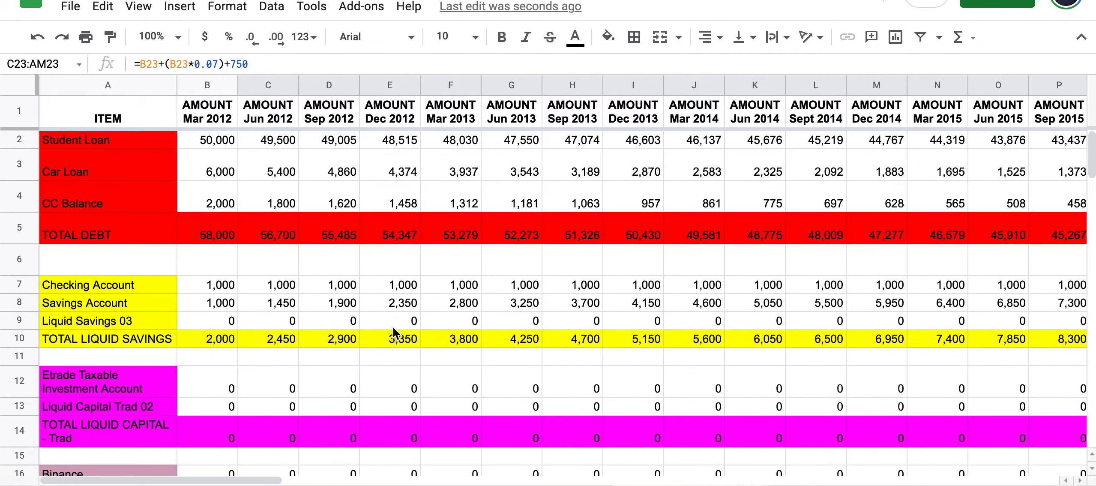
{"action": "left_click", "coordinate": [270, 235]}
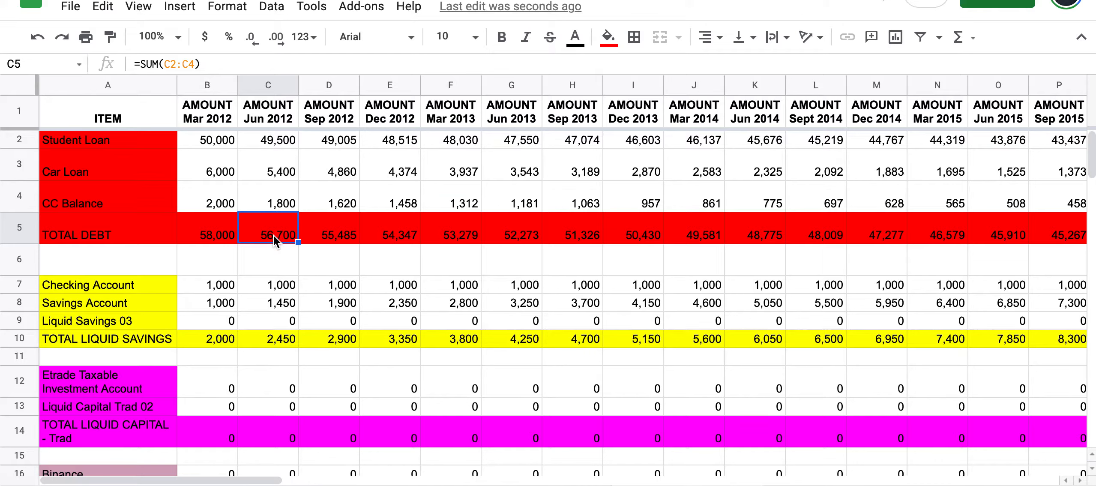
{"action": "left_click", "coordinate": [273, 339]}
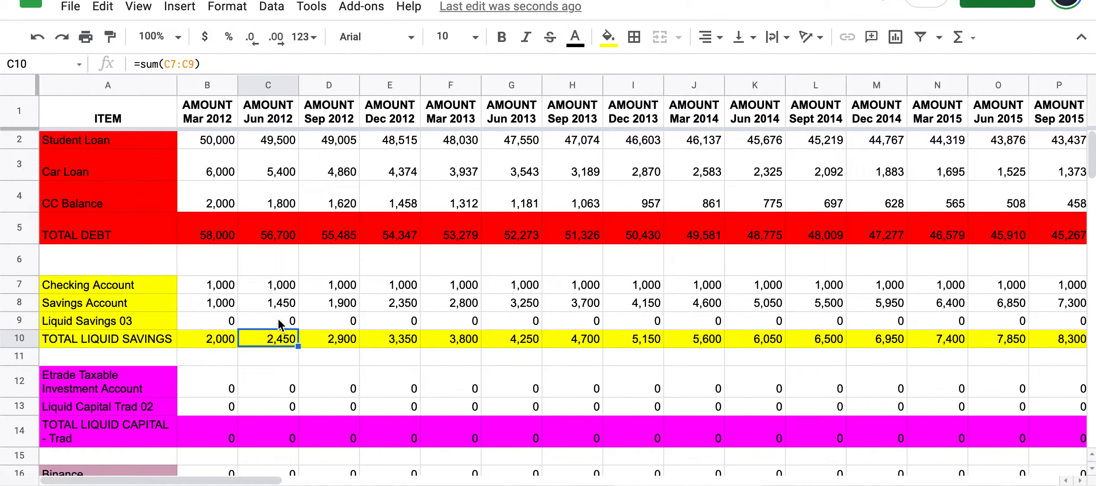
{"action": "scroll", "coordinate": [279, 325], "scroll_direction": "down", "scroll_amount": 3}
{"action": "left_click", "coordinate": [280, 358]}
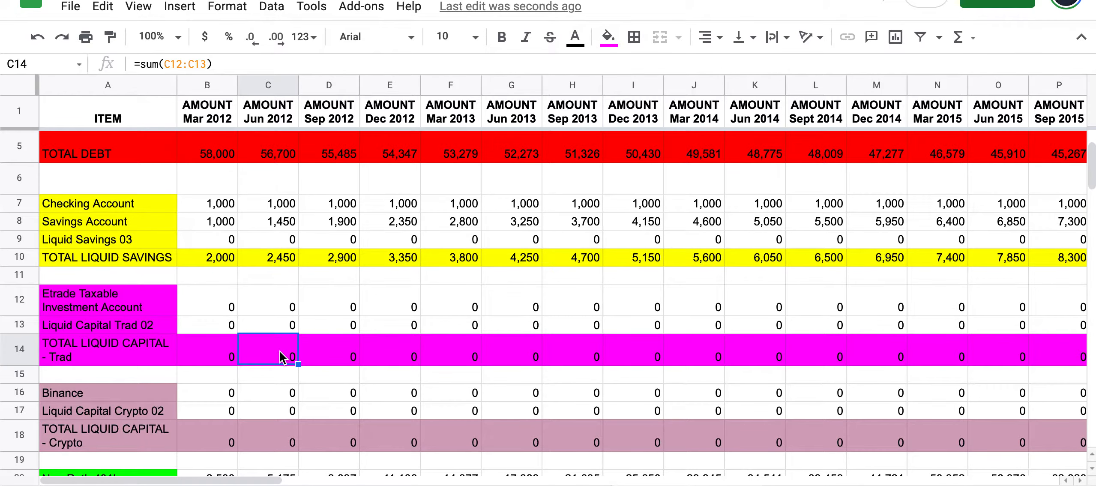
{"action": "scroll", "coordinate": [280, 357], "scroll_direction": "down", "scroll_amount": 3}
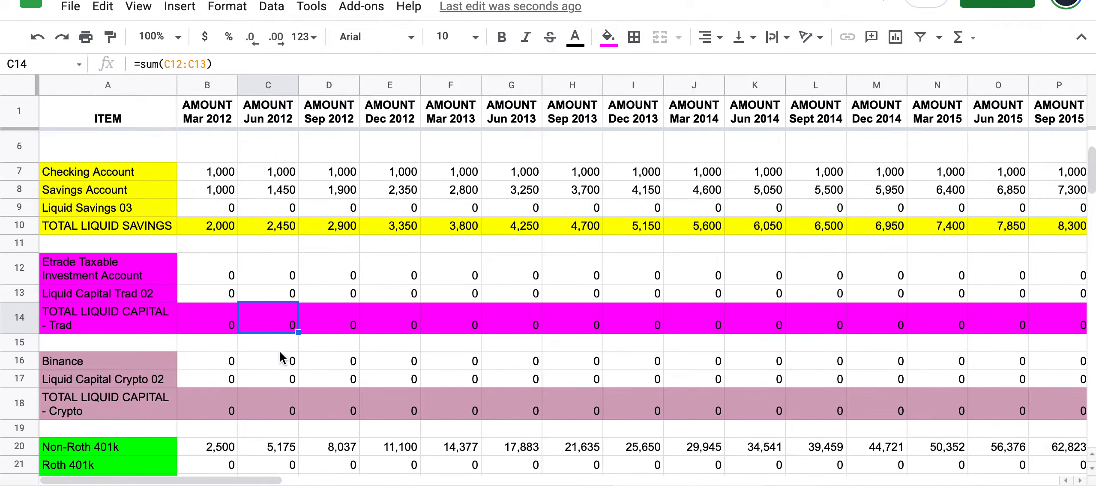
{"action": "left_click", "coordinate": [269, 349]}
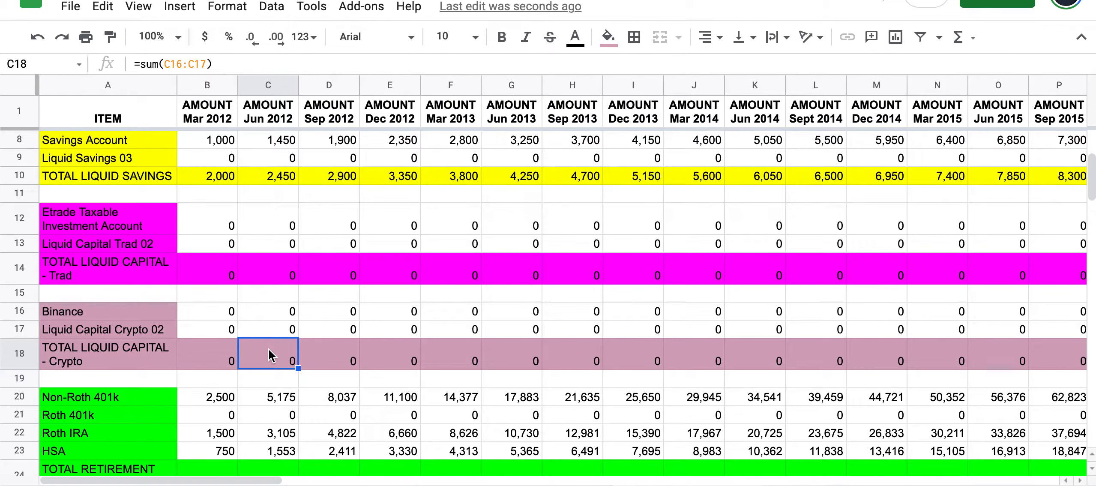
{"action": "scroll", "coordinate": [269, 349], "scroll_direction": "down", "scroll_amount": 5}
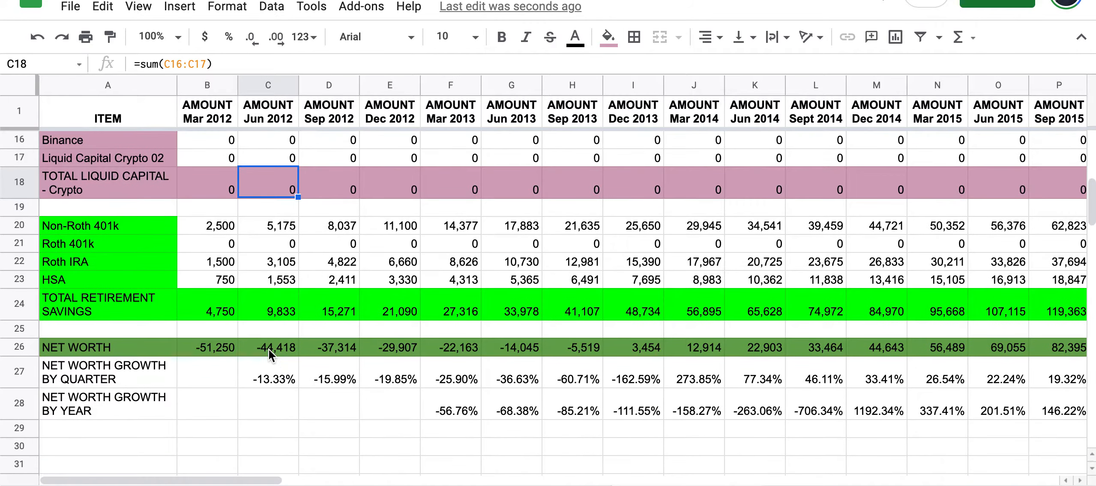
{"action": "left_click", "coordinate": [273, 308]}
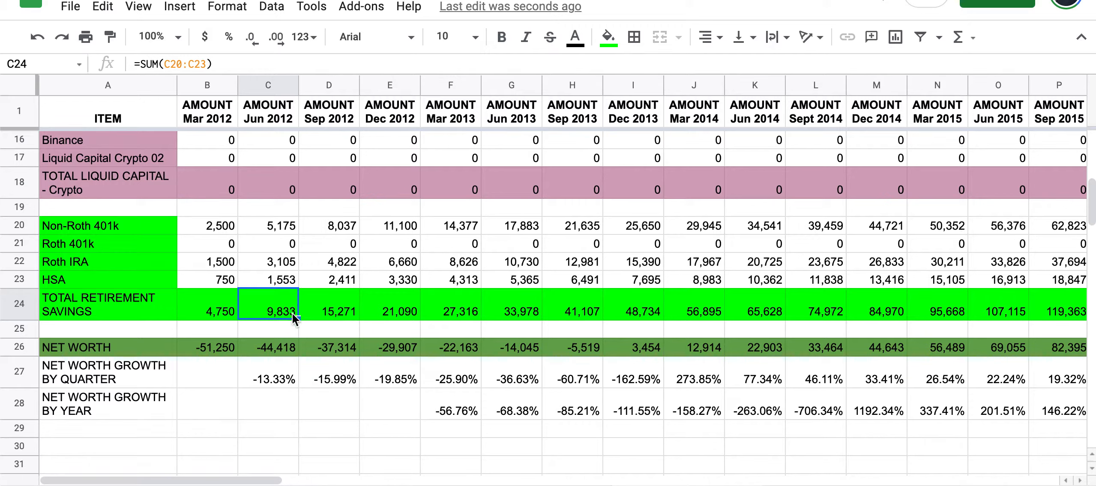
- Examine the Jun 2012 net worth formula in C26 and trace the section totals it references
{"action": "left_click", "coordinate": [276, 351]}
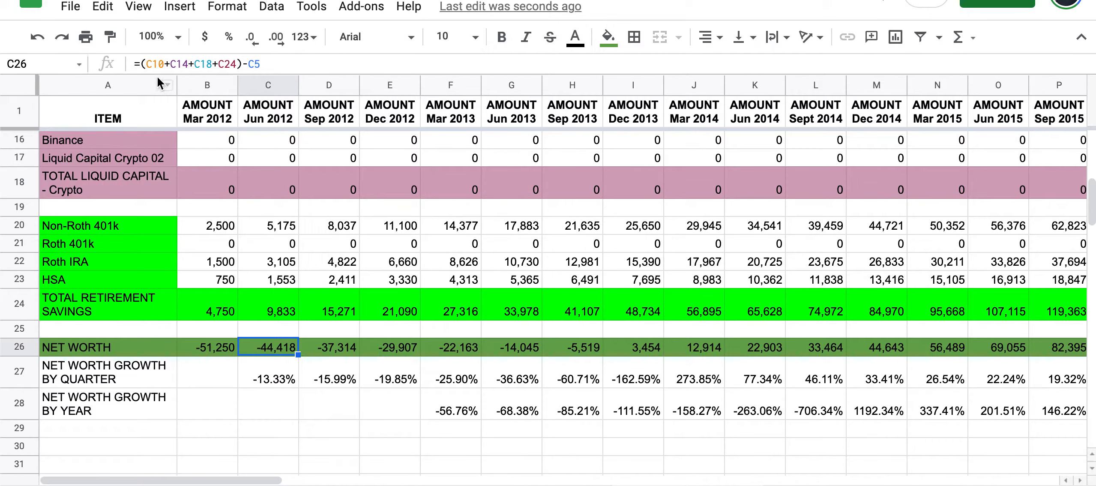
{"action": "scroll", "coordinate": [283, 242], "scroll_direction": "up", "scroll_amount": 5}
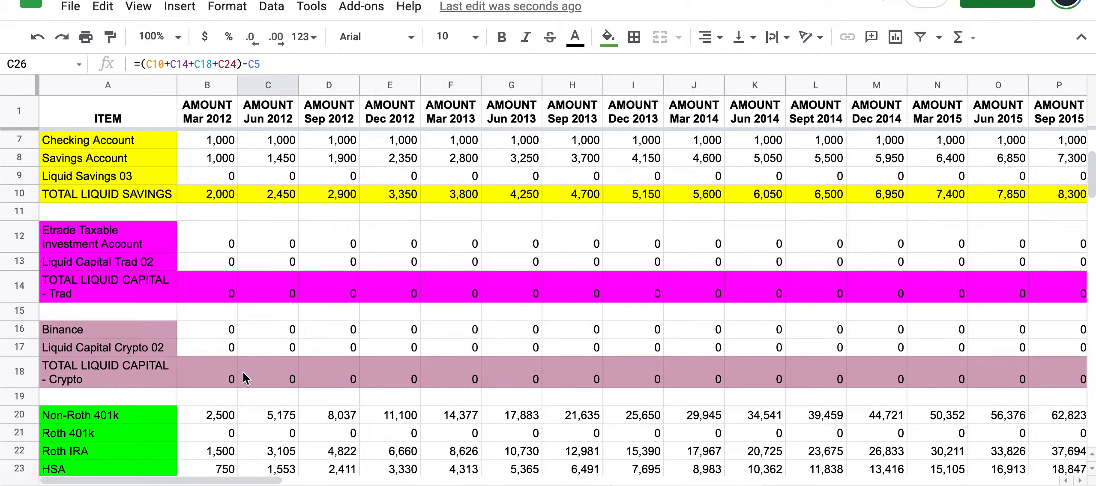
{"action": "scroll", "coordinate": [271, 376], "scroll_direction": "down", "scroll_amount": 3}
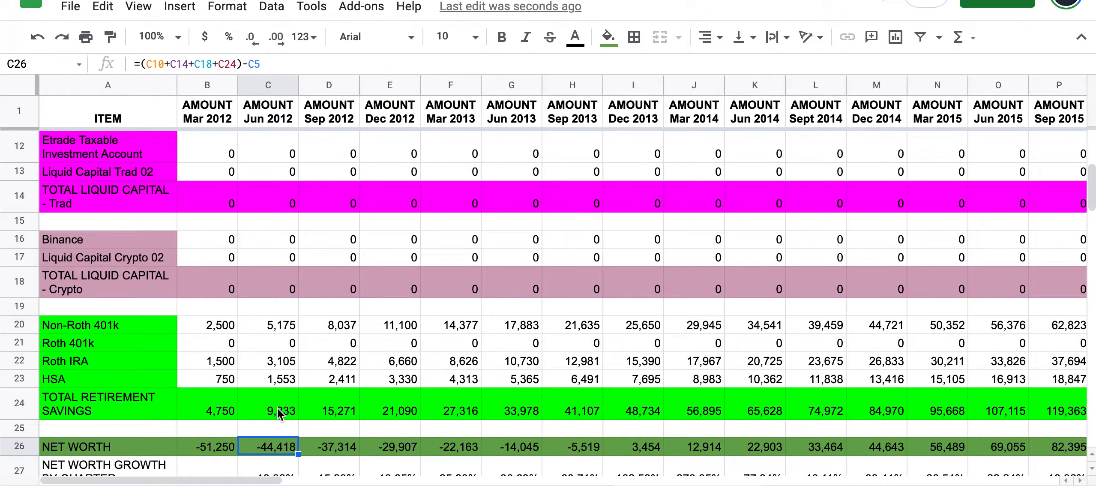
{"action": "scroll", "coordinate": [277, 414], "scroll_direction": "up", "scroll_amount": 5}
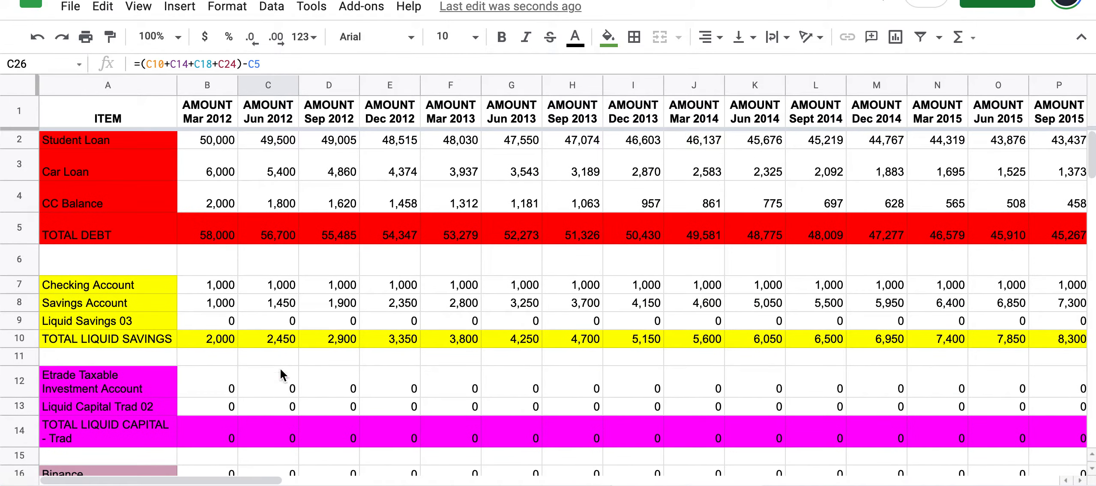
{"action": "scroll", "coordinate": [277, 326], "scroll_direction": "down", "scroll_amount": 7}
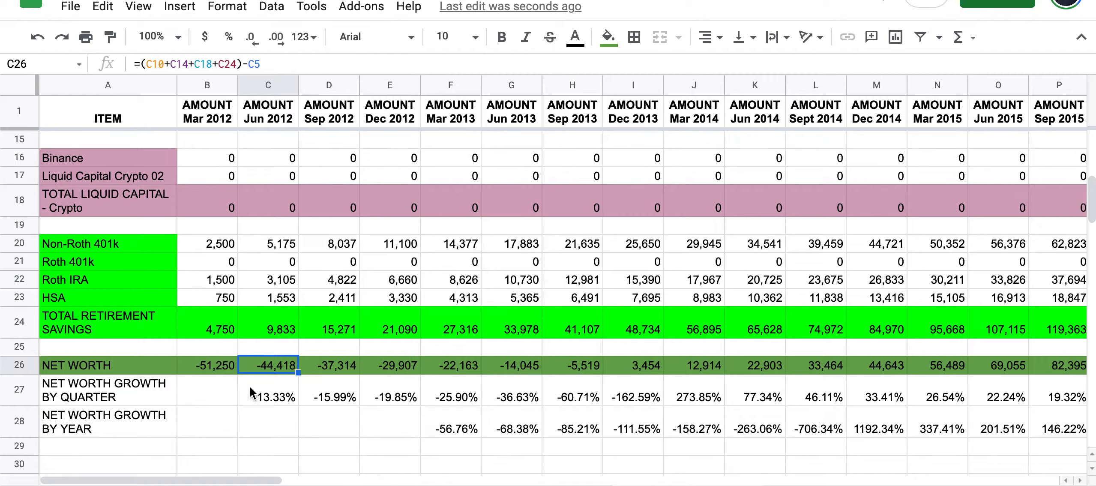
- Examine the quarterly net worth growth formulas for Jun 2013 in G27 and Jun 2015 in O27
{"action": "left_click", "coordinate": [523, 391]}
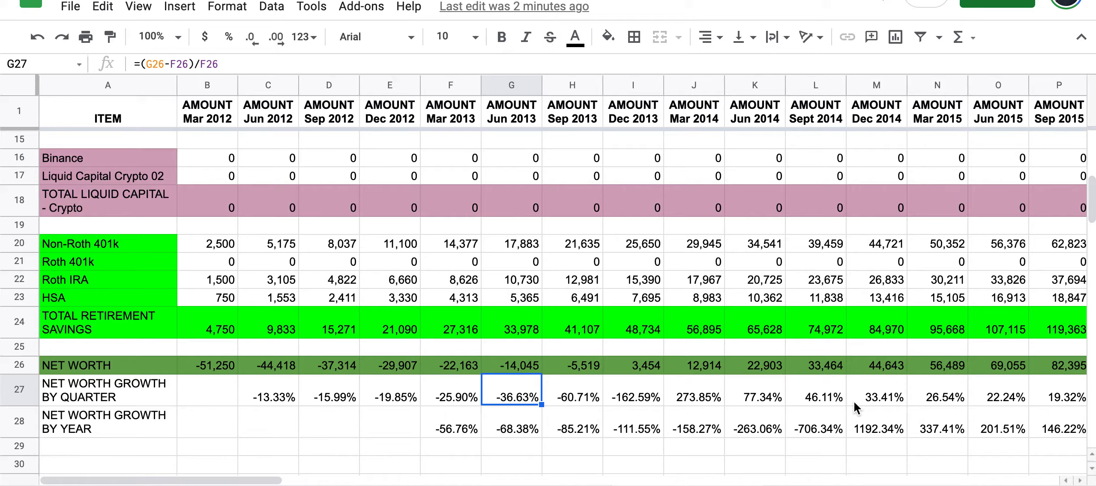
{"action": "scroll", "coordinate": [853, 402], "scroll_direction": "right", "scroll_amount": 5}
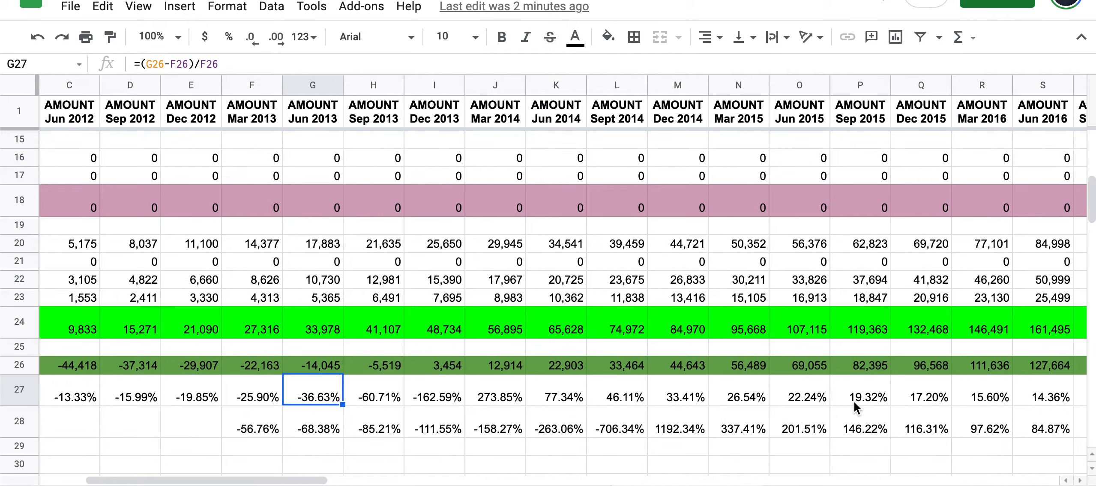
{"action": "left_click", "coordinate": [804, 397]}
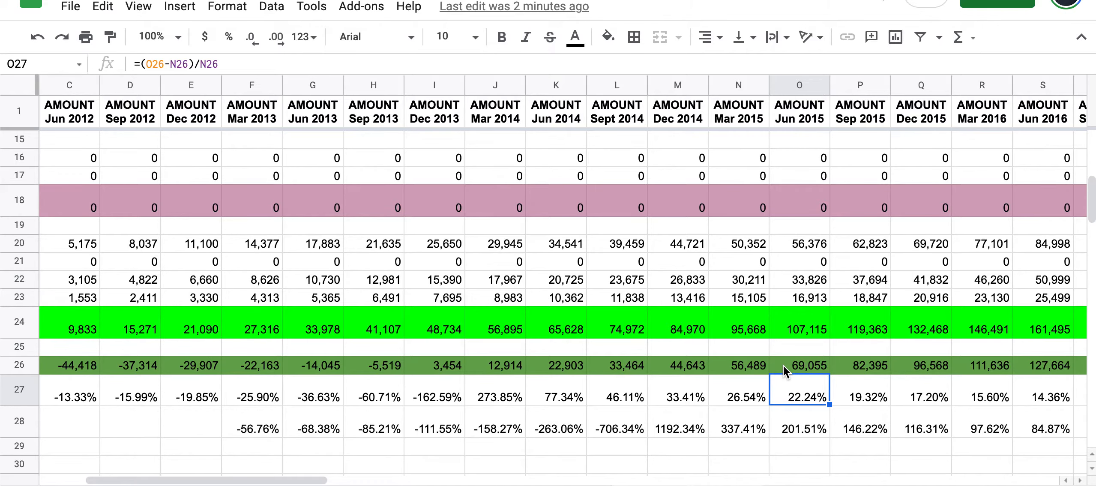
{"action": "scroll", "coordinate": [784, 365], "scroll_direction": "left", "scroll_amount": 5}
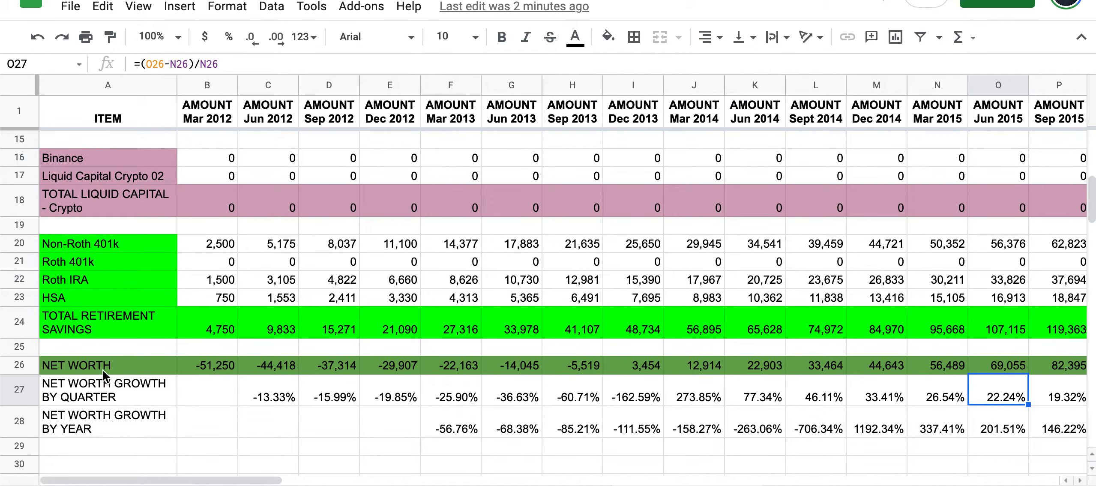
{"action": "scroll", "coordinate": [971, 367], "scroll_direction": "right", "scroll_amount": 5}
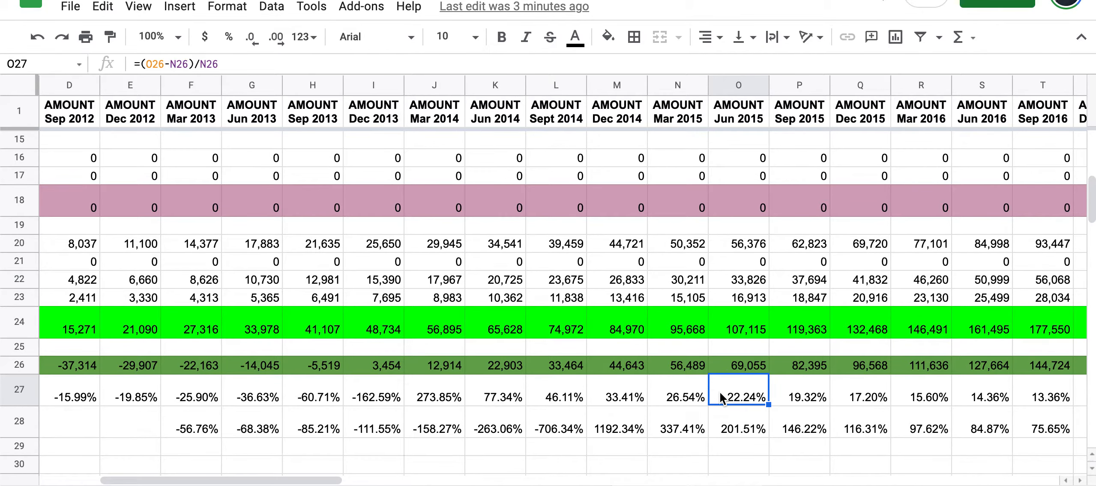
{"action": "scroll", "coordinate": [720, 433], "scroll_direction": "left", "scroll_amount": 6}
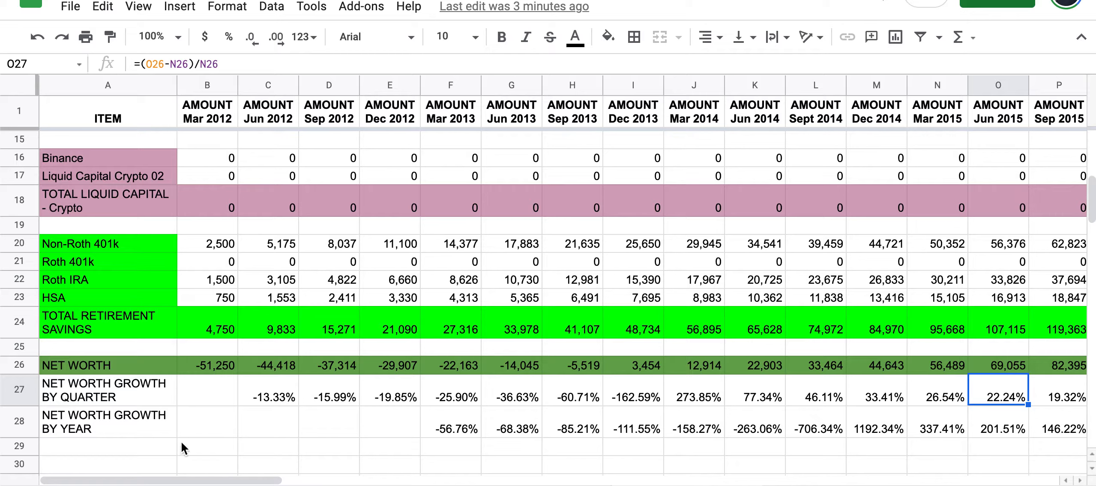
{"action": "scroll", "coordinate": [812, 450], "scroll_direction": "right", "scroll_amount": 2}
{"action": "scroll", "coordinate": [812, 449], "scroll_direction": "left", "scroll_amount": 2}
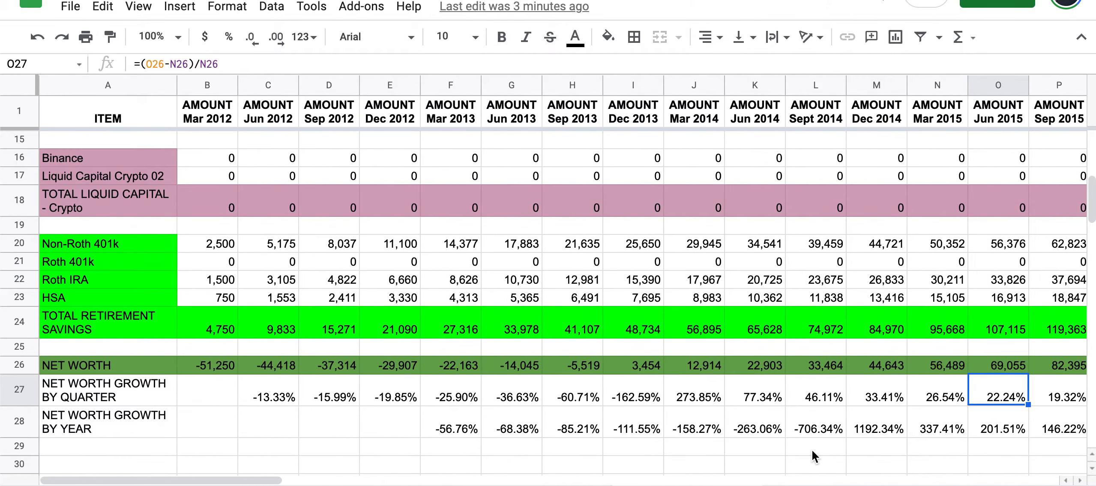
- Examine the yearly growth formula in O28 and both Jun 2021 growth formulas in AM27 and AM28, then select the growth labels A27:A28
{"action": "left_click", "coordinate": [1008, 423]}
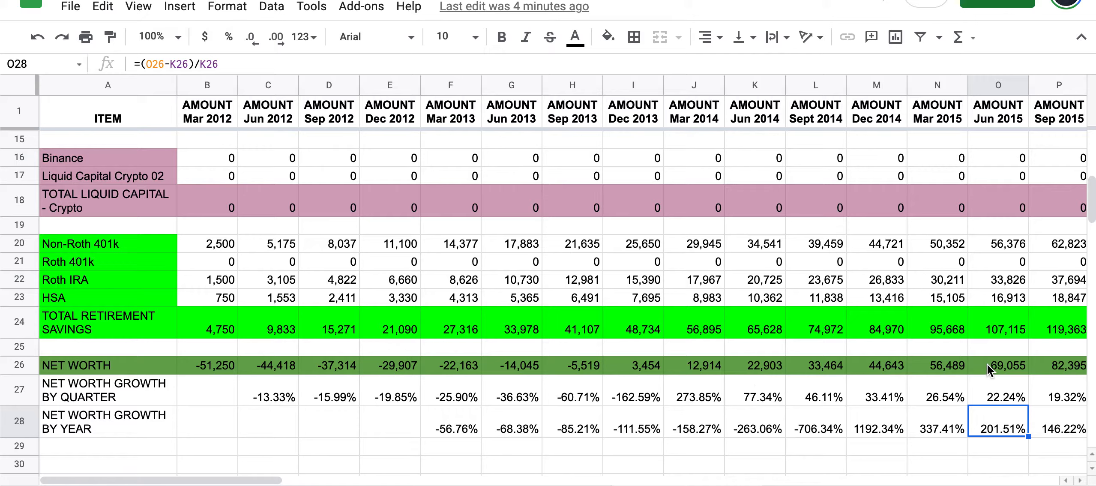
{"action": "scroll", "coordinate": [987, 364], "scroll_direction": "right", "scroll_amount": 20}
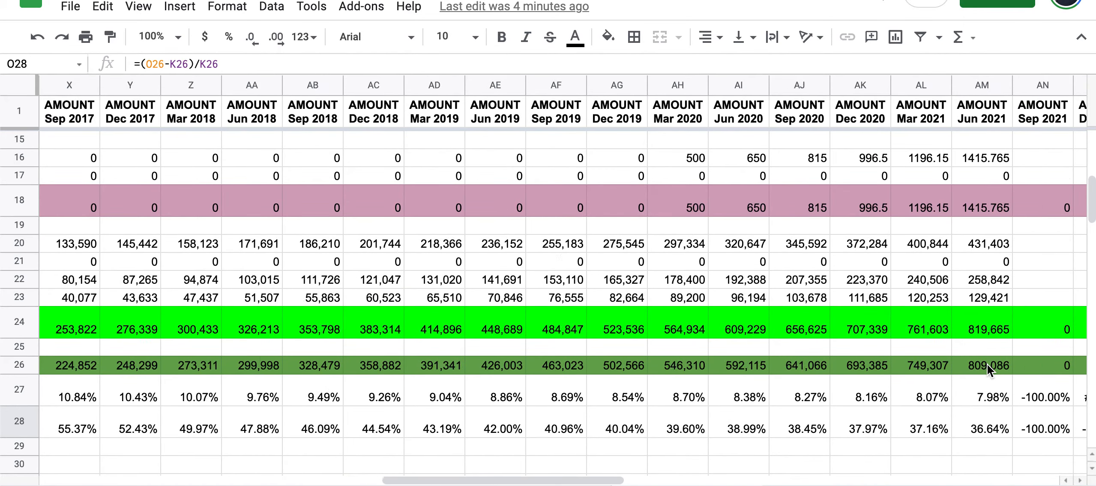
{"action": "scroll", "coordinate": [988, 364], "scroll_direction": "left", "scroll_amount": 8}
{"action": "left_click", "coordinate": [966, 398]}
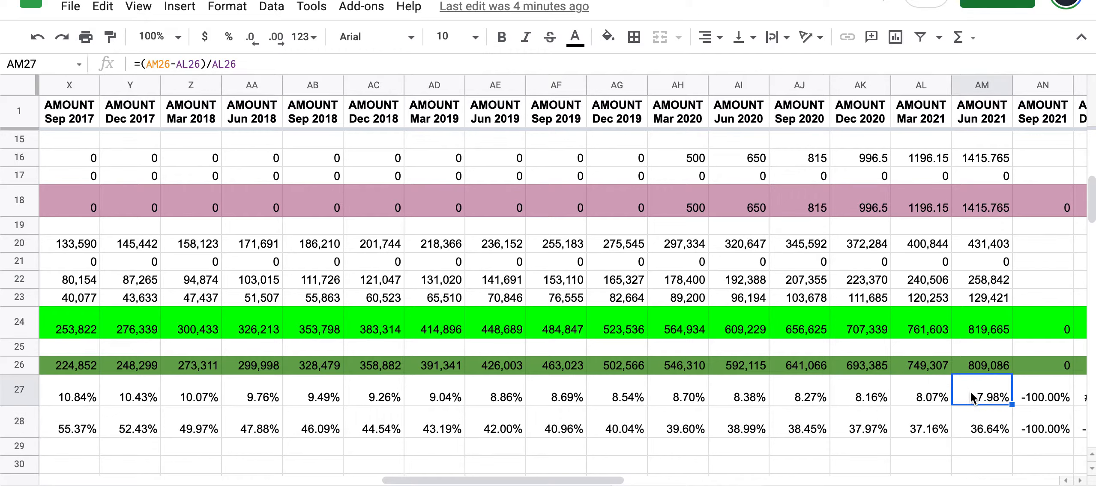
{"action": "left_click", "coordinate": [975, 428]}
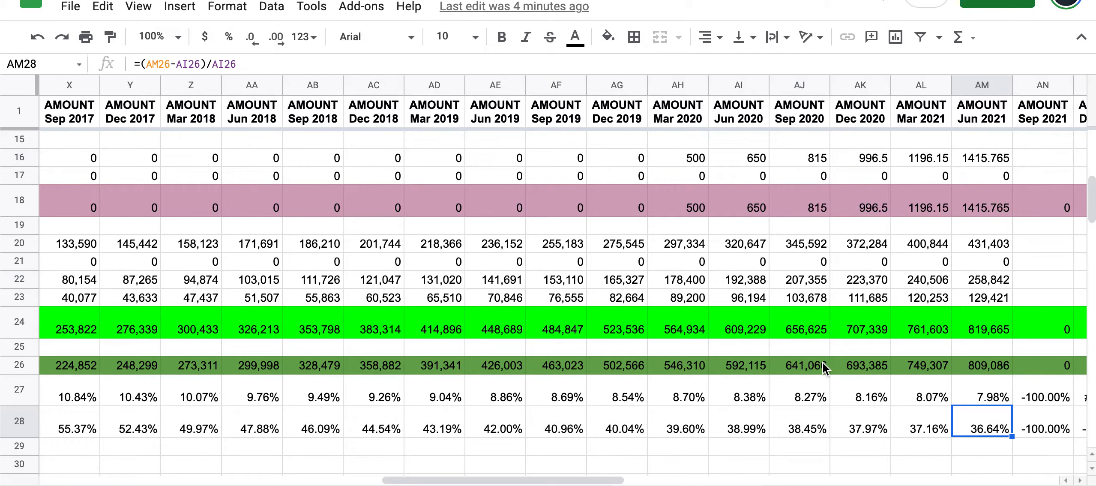
{"action": "scroll", "coordinate": [825, 367], "scroll_direction": "left", "scroll_amount": 15}
{"action": "left_click_drag", "start_coordinate": [92, 388], "coordinate": [94, 426]}
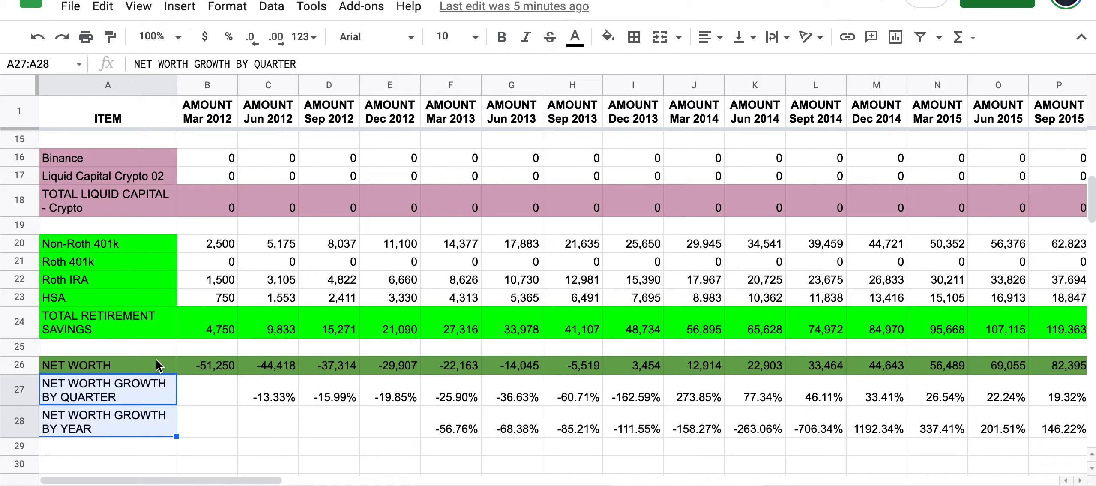
- Review the net worth row 26 and the quarterly and yearly growth rows 27:28
{"action": "left_click", "coordinate": [19, 365]}
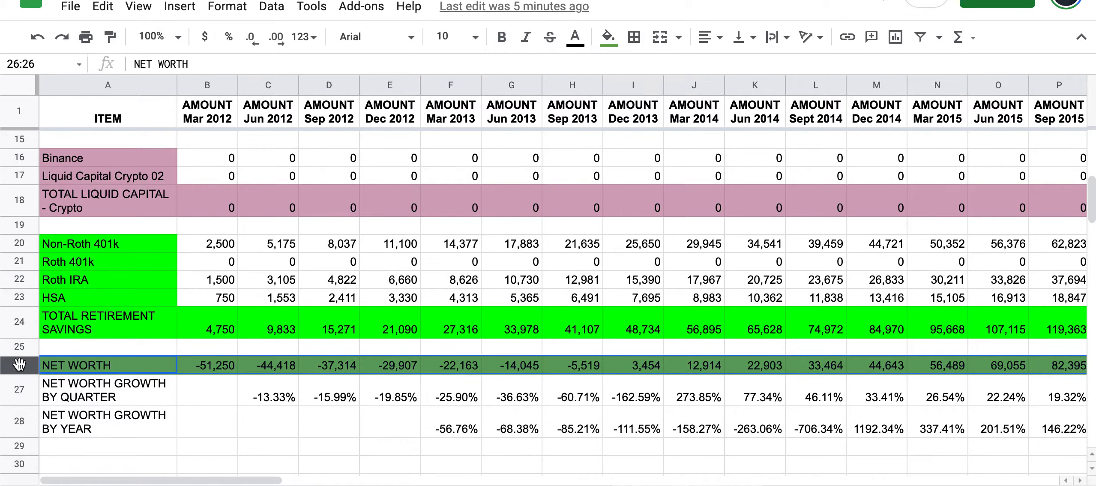
{"action": "left_click", "coordinate": [20, 397]}
{"action": "left_click", "coordinate": [14, 427], "text": "shift"}
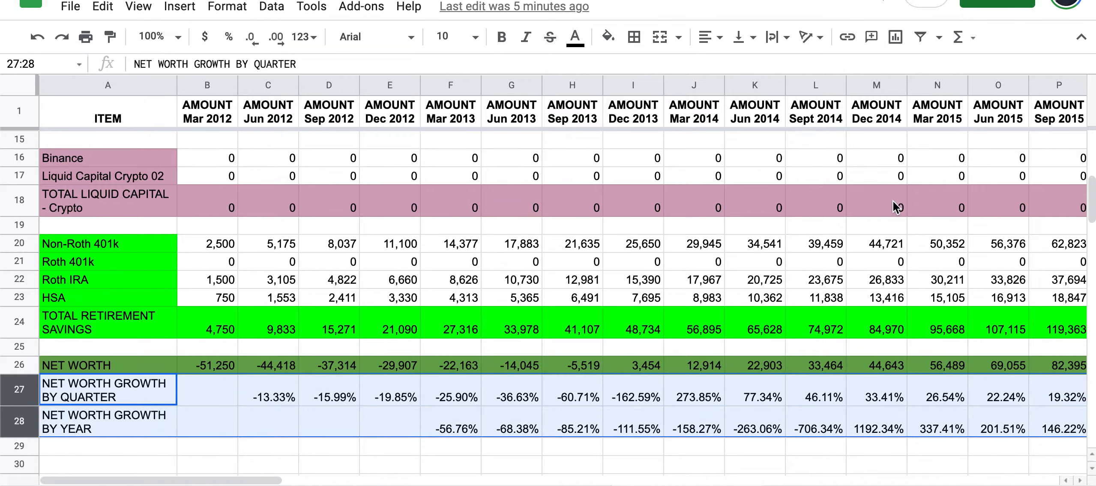
- Examine the Sept 2014 entries in column L for student loan, car loan, CC balance, checking account and savings account
{"action": "left_click", "coordinate": [806, 83]}
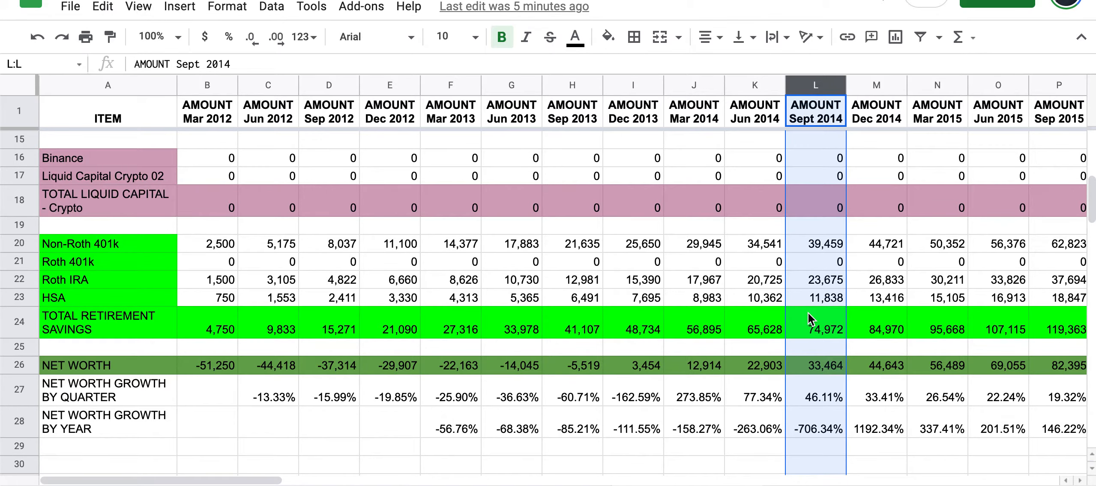
{"action": "scroll", "coordinate": [810, 319], "scroll_direction": "up", "scroll_amount": 5}
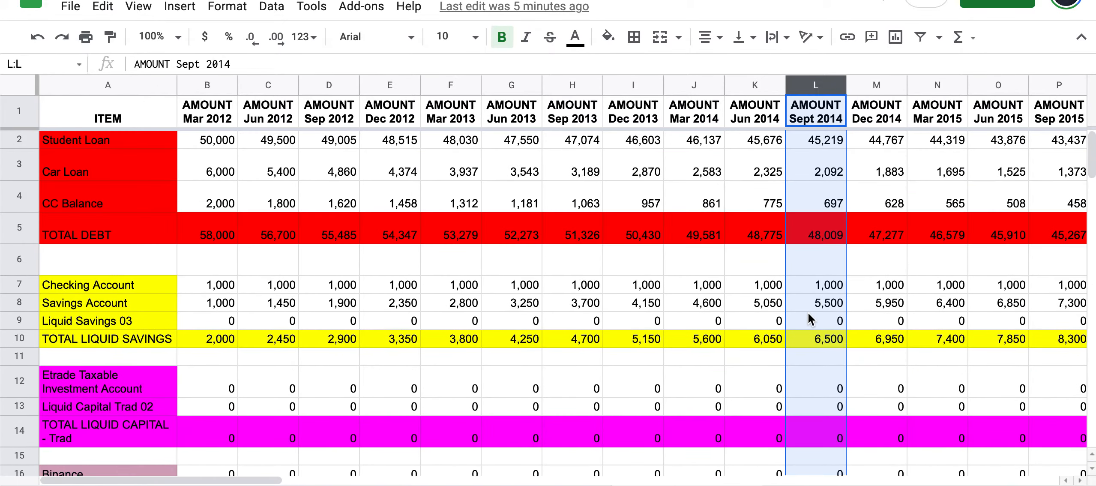
{"action": "left_click", "coordinate": [803, 134]}
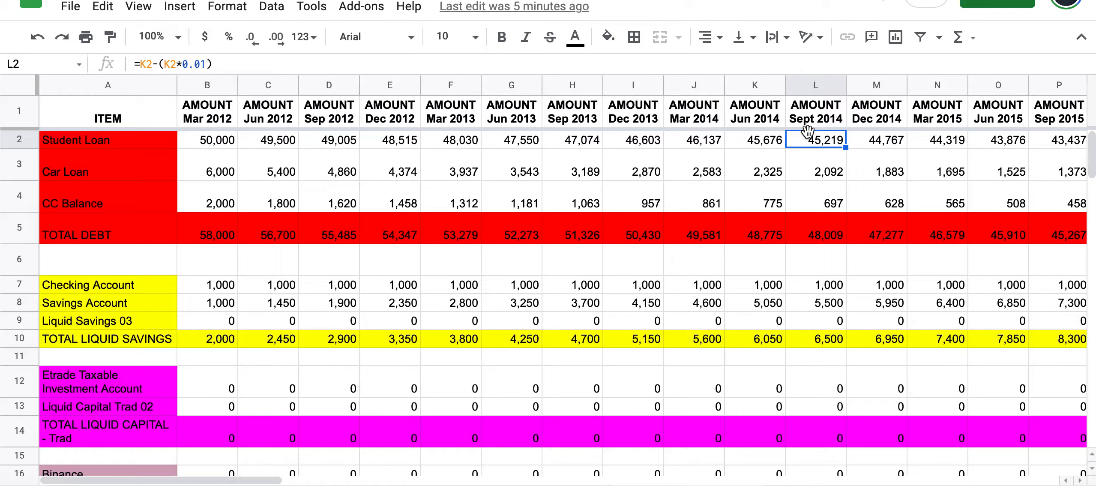
{"action": "left_click", "coordinate": [809, 171]}
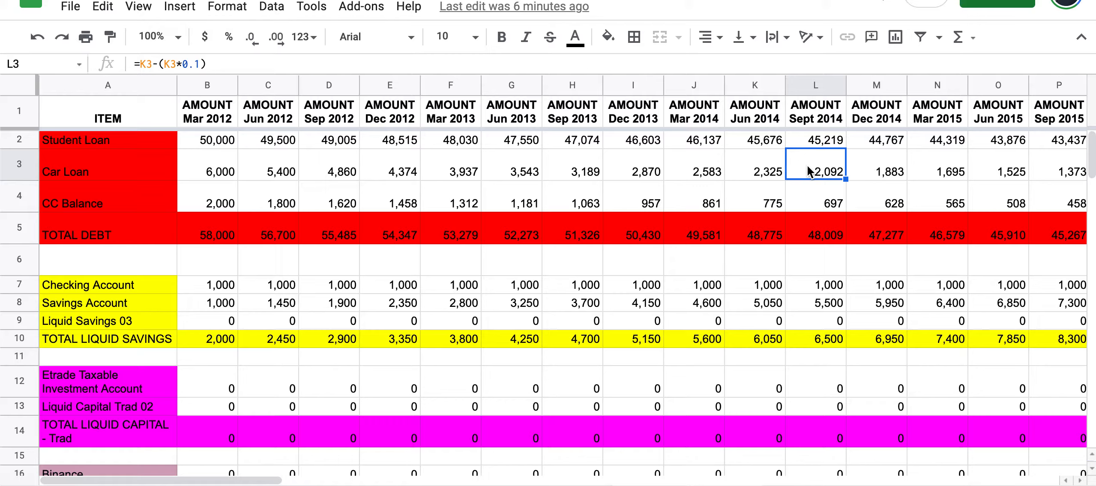
{"action": "left_click", "coordinate": [811, 196]}
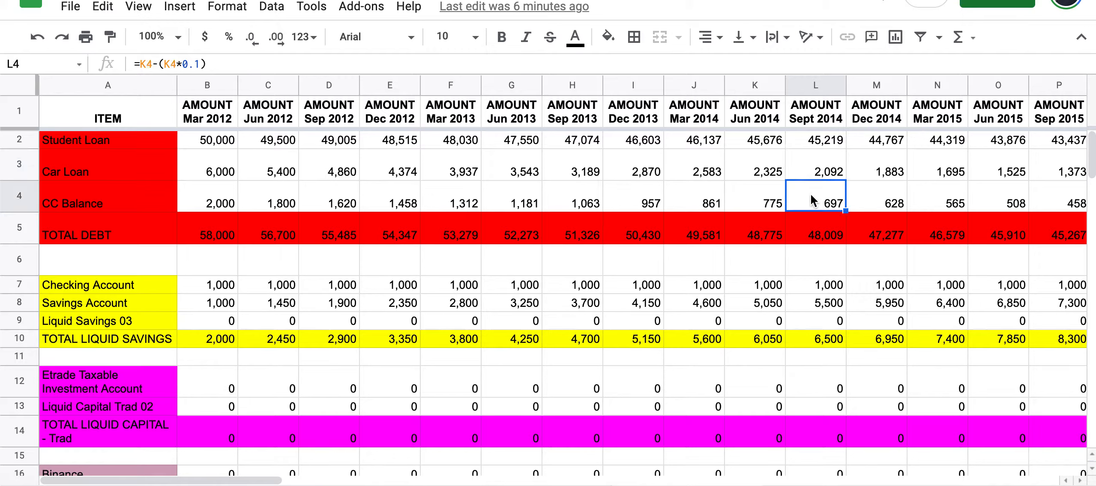
{"action": "left_click", "coordinate": [809, 283]}
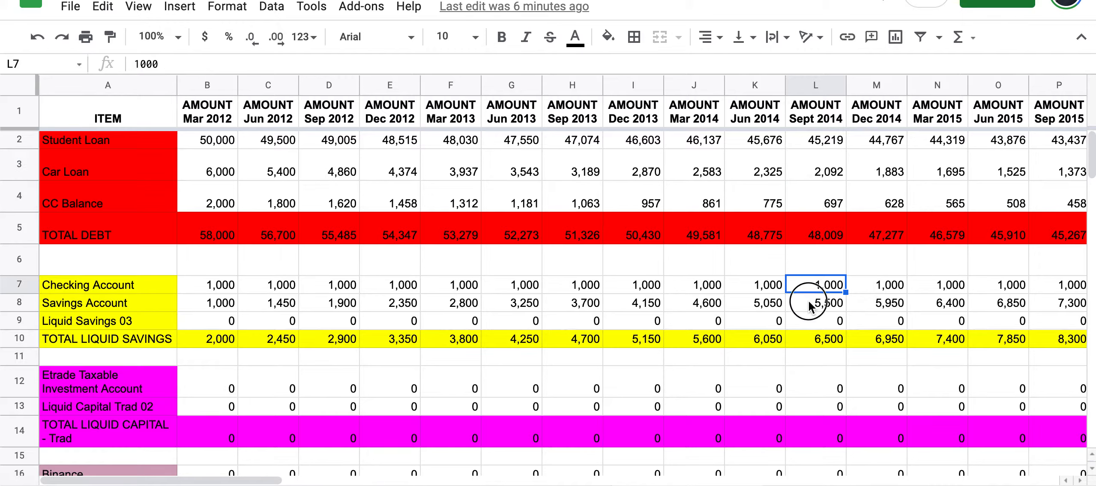
{"action": "left_click", "coordinate": [810, 303]}
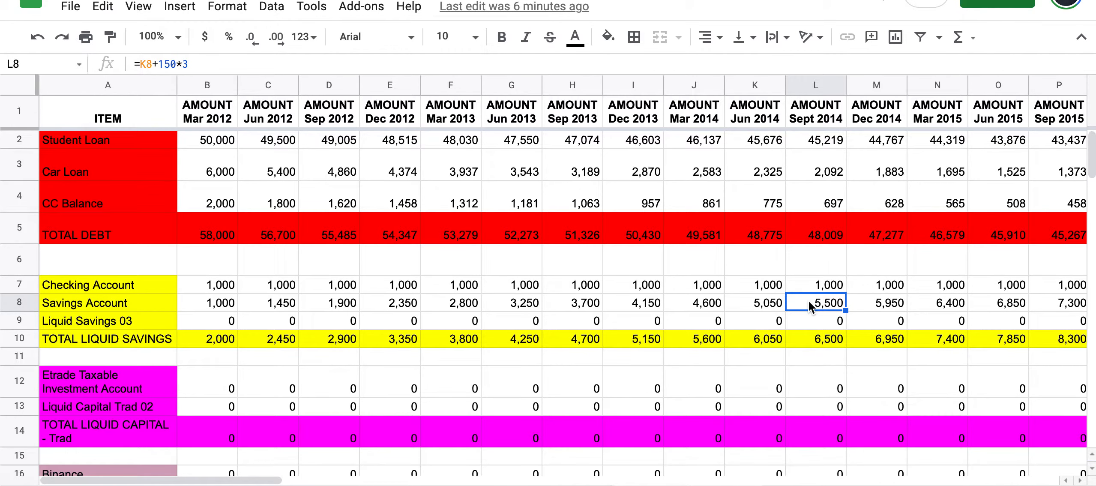
- Examine the Sept 2014 Non-Roth 401k formula in L20 and the net worth formula in L26
{"action": "scroll", "coordinate": [811, 307], "scroll_direction": "down", "scroll_amount": 3}
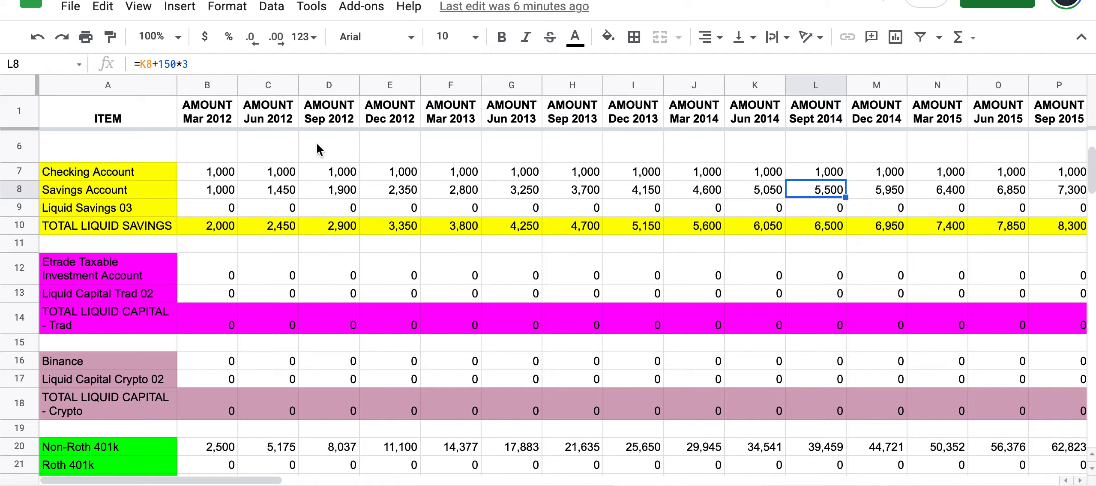
{"action": "left_click", "coordinate": [815, 84]}
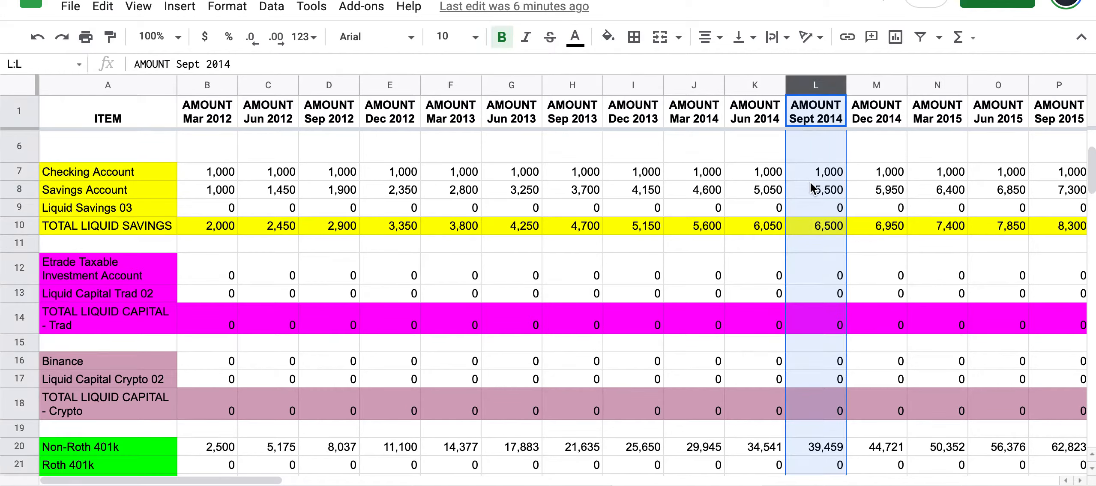
{"action": "left_click", "coordinate": [817, 368]}
{"action": "left_click", "coordinate": [817, 447]}
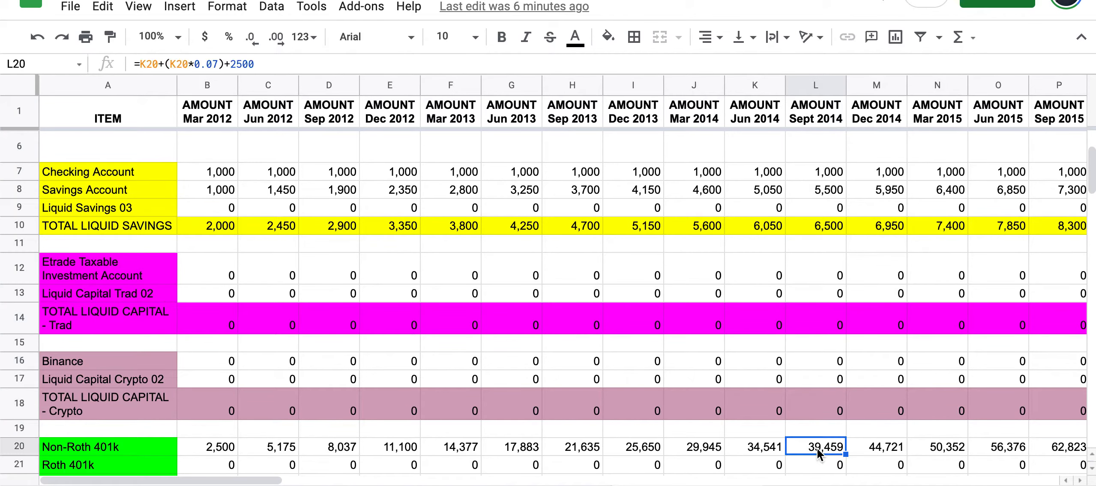
{"action": "scroll", "coordinate": [818, 452], "scroll_direction": "down", "scroll_amount": 5}
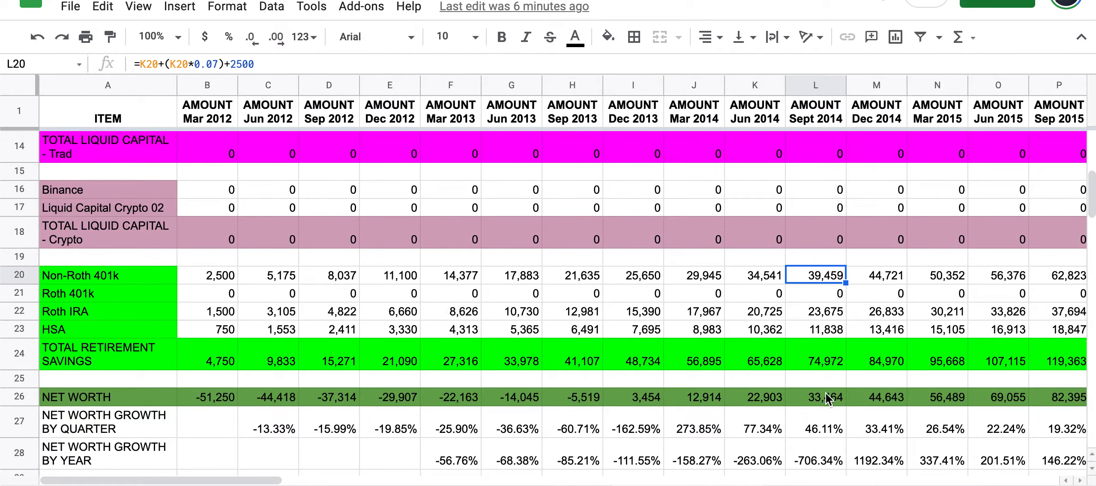
{"action": "left_click", "coordinate": [806, 397]}
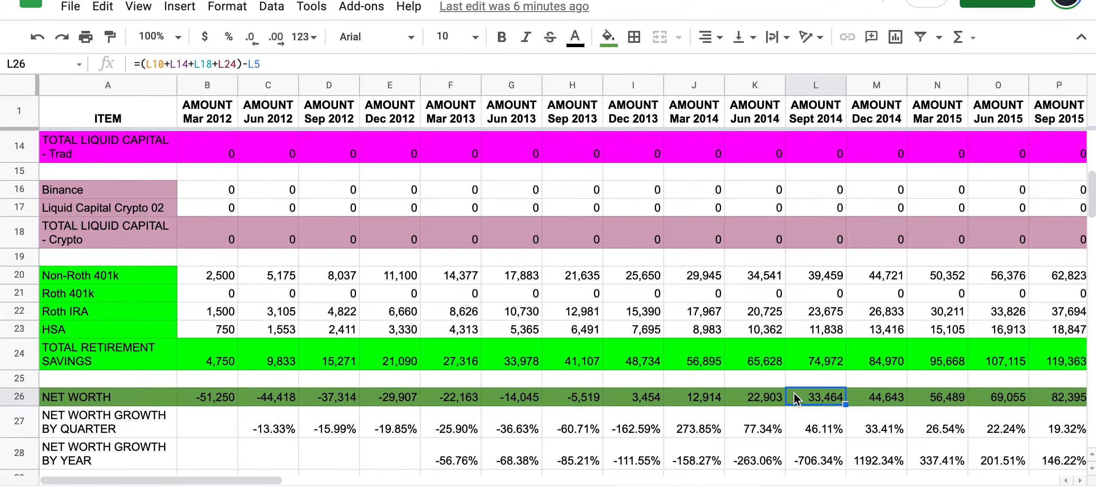
{"action": "scroll", "coordinate": [794, 399], "scroll_direction": "down", "scroll_amount": 1}
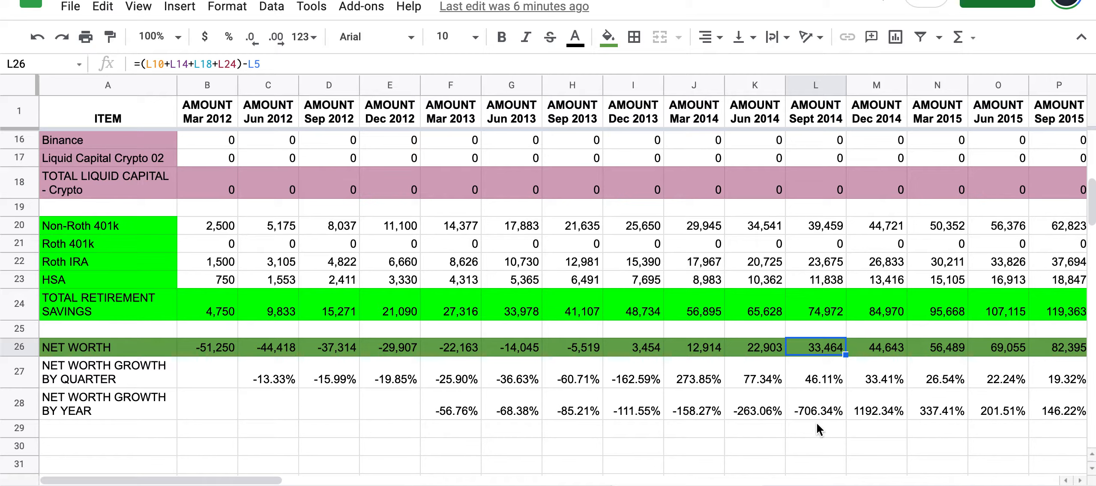
{"action": "scroll", "coordinate": [662, 287], "scroll_direction": "up", "scroll_amount": 5}
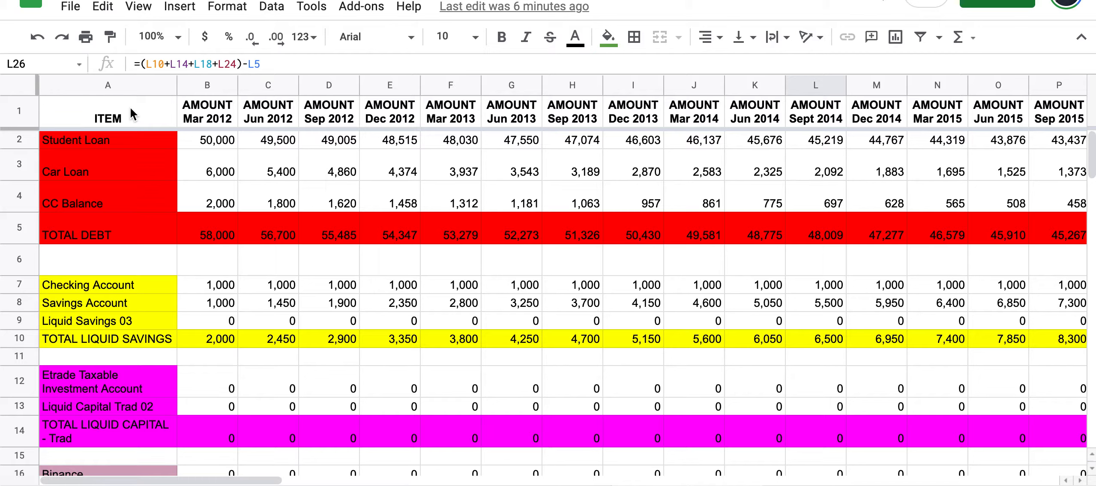
{"action": "left_click_drag", "start_coordinate": [131, 108], "coordinate": [973, 109]}
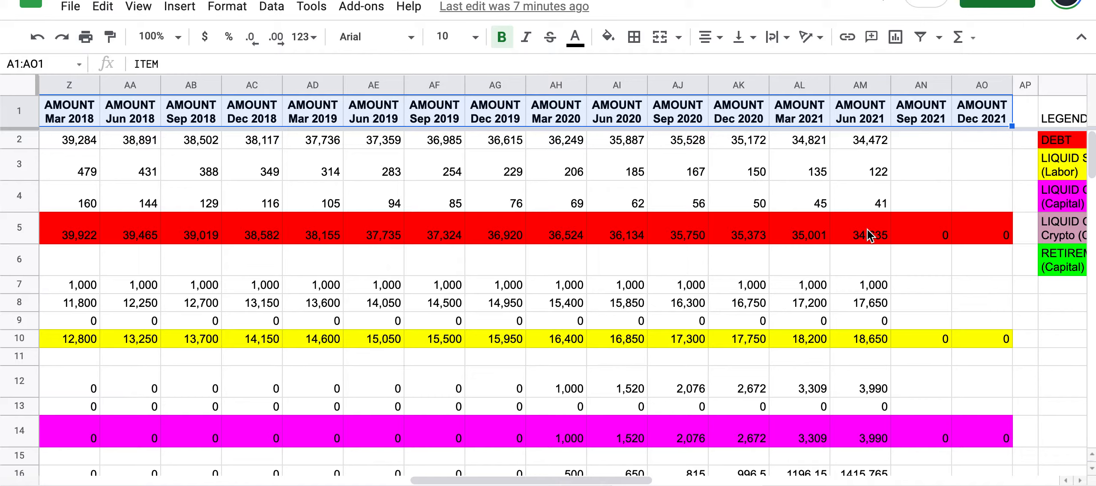
{"action": "left_click_drag", "start_coordinate": [870, 235], "coordinate": [78, 232]}
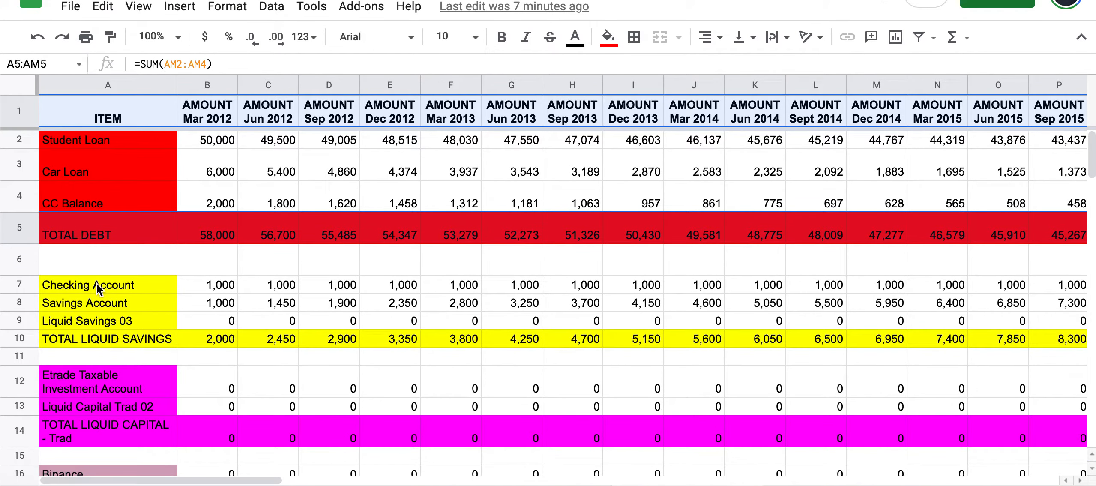
{"action": "left_click_drag", "start_coordinate": [137, 340], "coordinate": [1091, 339]}
{"action": "left_click_drag", "start_coordinate": [922, 341], "coordinate": [923, 341]}
{"action": "scroll", "coordinate": [922, 341], "scroll_direction": "down", "scroll_amount": 4}
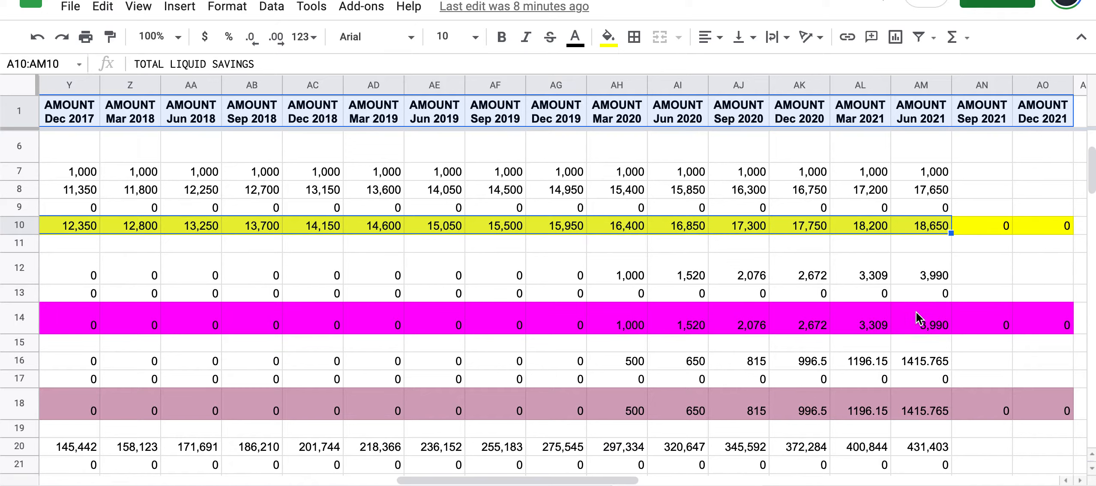
{"action": "left_click_drag", "start_coordinate": [916, 312], "coordinate": [105, 324]}
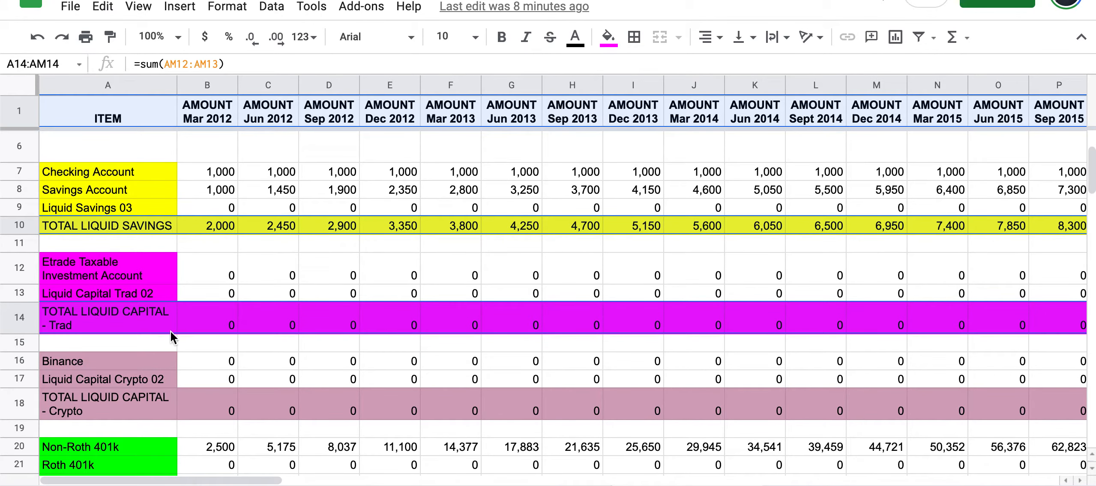
{"action": "scroll", "coordinate": [170, 331], "scroll_direction": "down", "scroll_amount": 3}
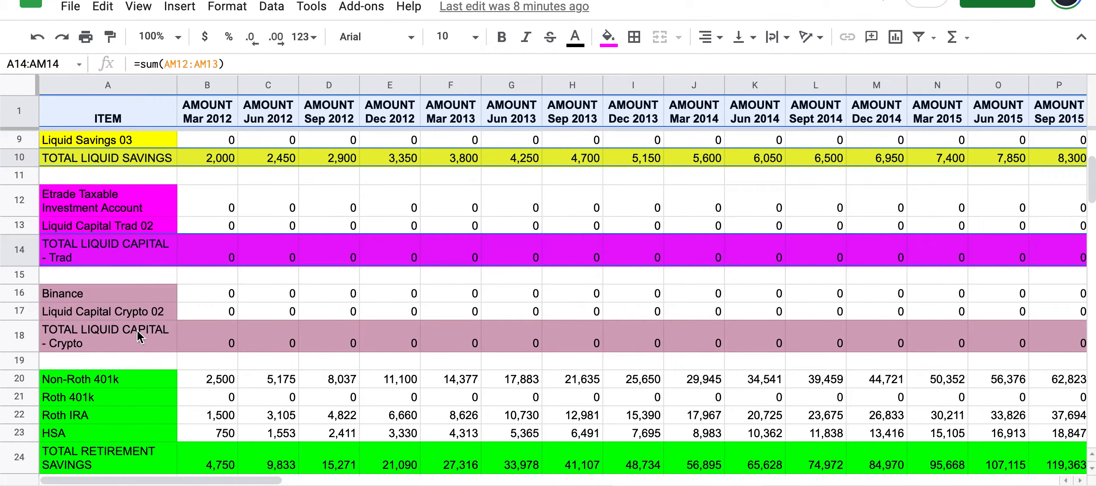
{"action": "left_click_drag", "start_coordinate": [138, 330], "coordinate": [957, 343]}
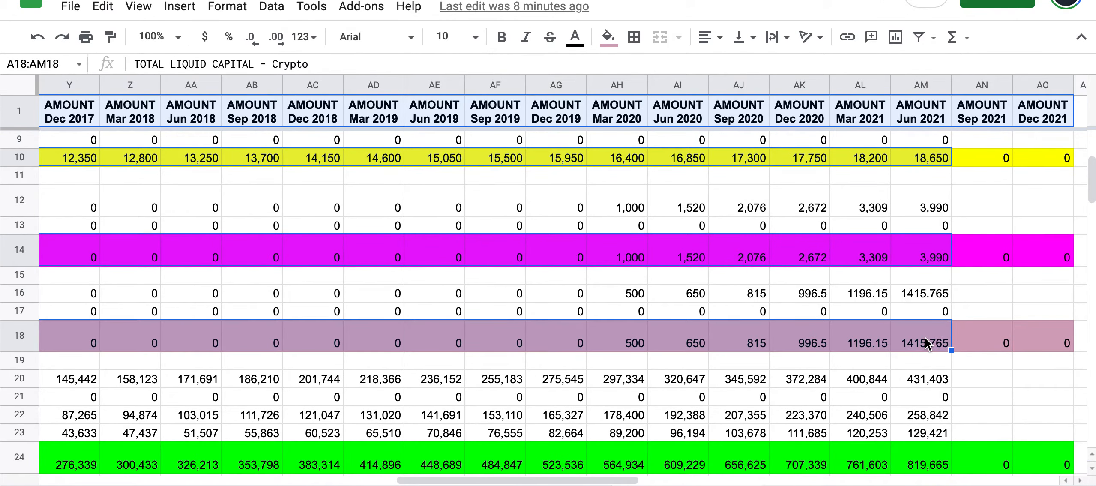
{"action": "left_click", "coordinate": [925, 337]}
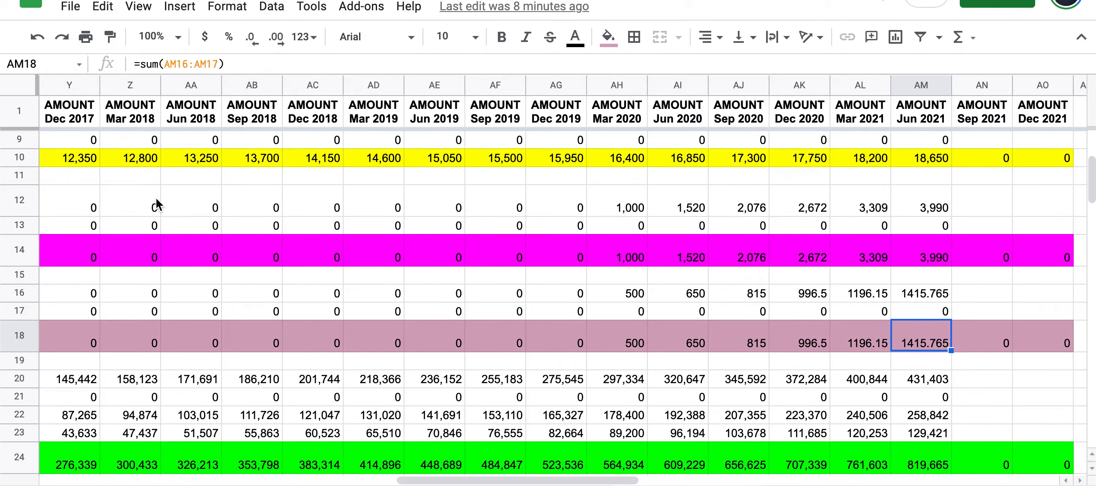
- Select the header cells A1:AO1 together with the total debt row A5:AM5
{"action": "scroll", "coordinate": [156, 198], "scroll_direction": "left", "scroll_amount": 15}
{"action": "scroll", "coordinate": [156, 198], "scroll_direction": "up", "scroll_amount": 5}
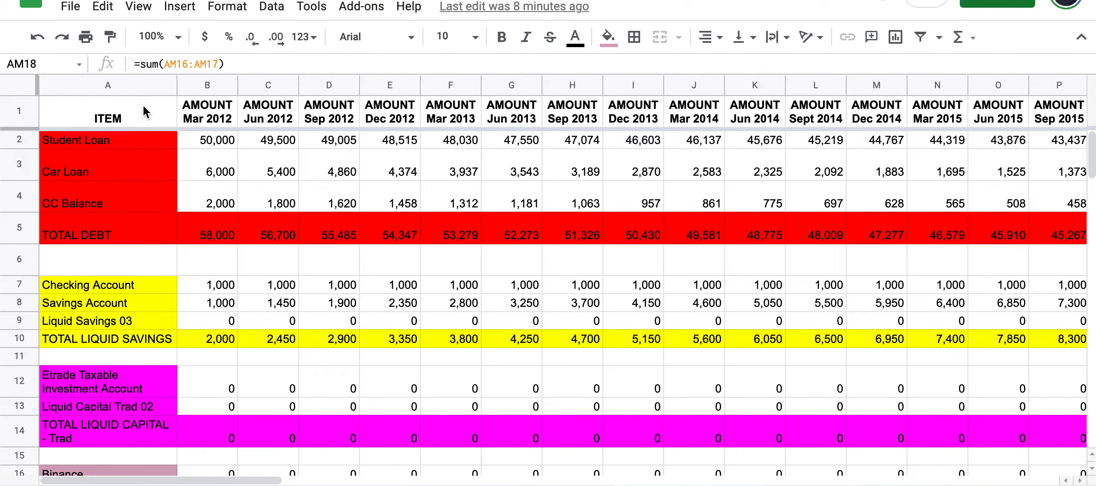
{"action": "left_click_drag", "start_coordinate": [143, 105], "coordinate": [982, 117]}
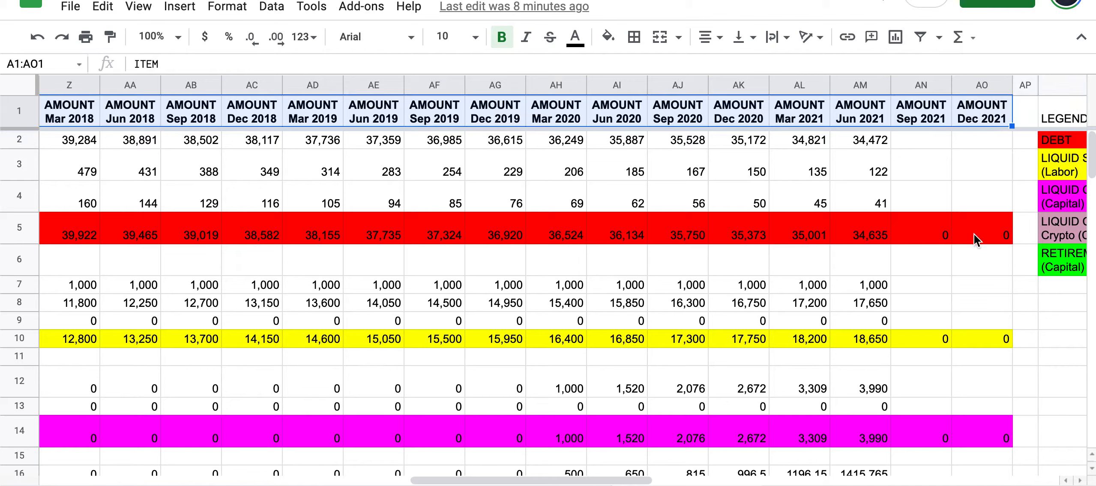
{"action": "left_click", "coordinate": [869, 236]}
{"action": "left_click_drag", "start_coordinate": [17, 227], "coordinate": [63, 223]}
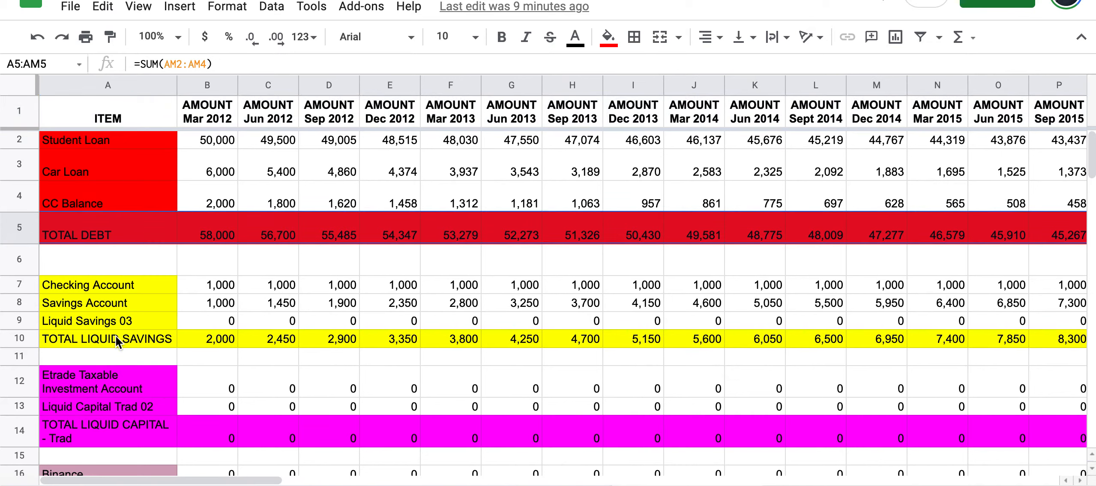
- Add total liquid savings A10:AM10 and the traditional and crypto liquid capital totals A14:AM14 and A18:AM18 to the selection
{"action": "left_click_drag", "start_coordinate": [115, 336], "coordinate": [1092, 338]}
{"action": "left_click_drag", "start_coordinate": [929, 343], "coordinate": [925, 343]}
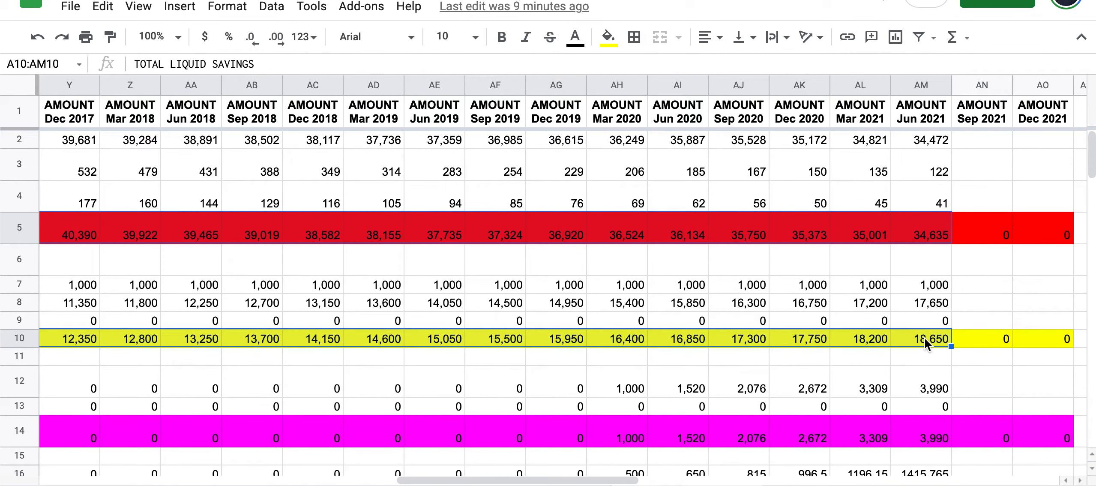
{"action": "scroll", "coordinate": [921, 389], "scroll_direction": "down", "scroll_amount": 3}
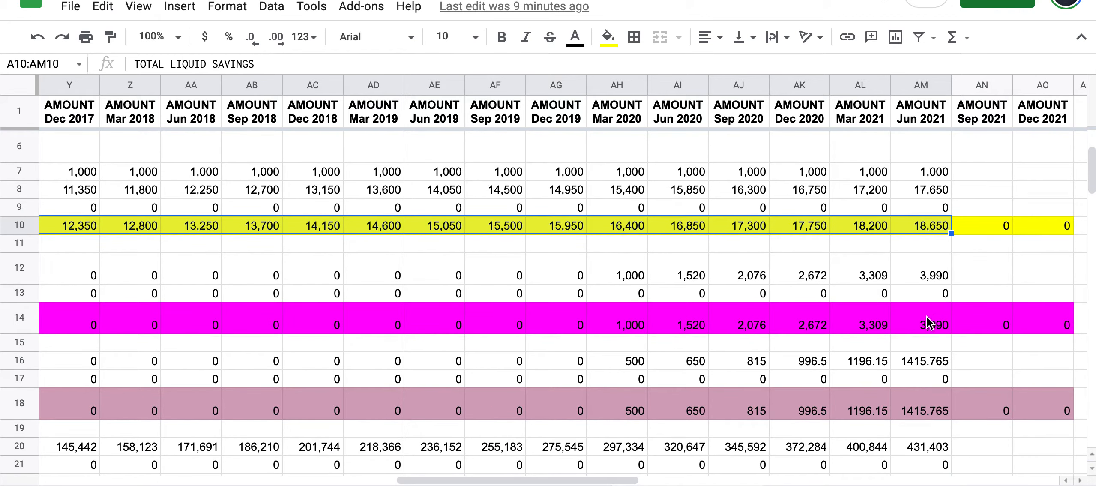
{"action": "left_click_drag", "start_coordinate": [927, 322], "coordinate": [85, 315]}
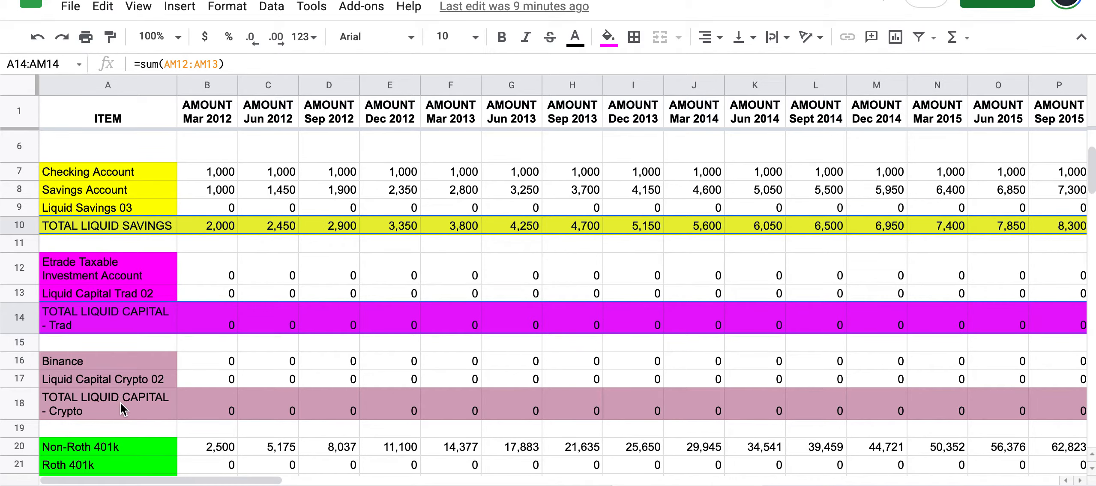
{"action": "left_click_drag", "start_coordinate": [121, 402], "coordinate": [982, 413]}
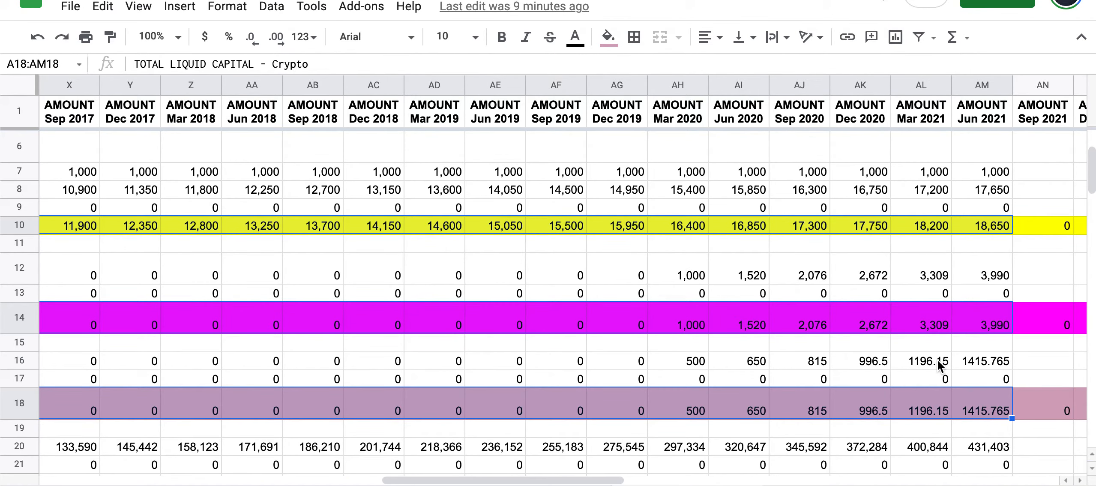
- Add total retirement savings A24:AM24 and net worth A26:AM26 to the selection
{"action": "scroll", "coordinate": [937, 360], "scroll_direction": "down", "scroll_amount": 5}
{"action": "scroll", "coordinate": [938, 359], "scroll_direction": "left", "scroll_amount": 1}
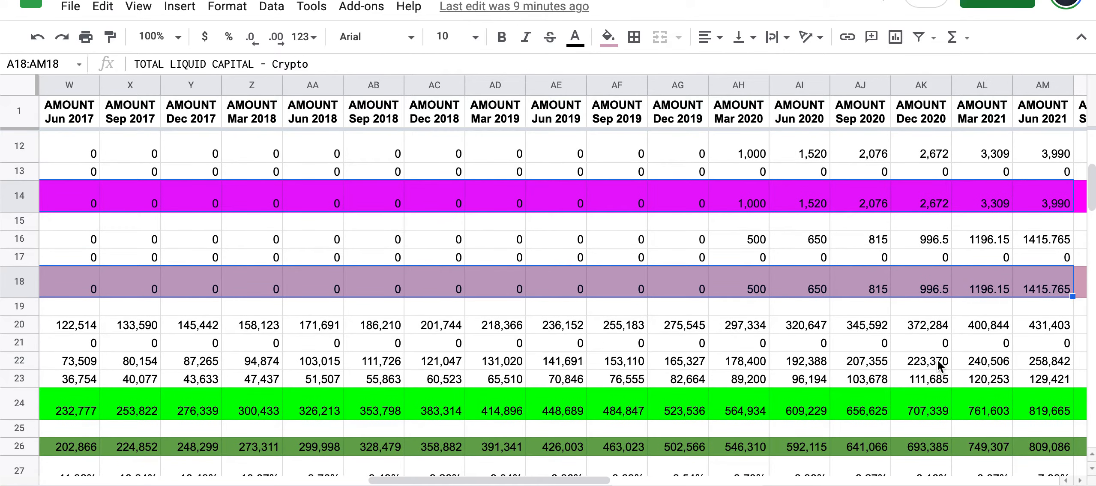
{"action": "scroll", "coordinate": [938, 365], "scroll_direction": "down", "scroll_amount": 1}
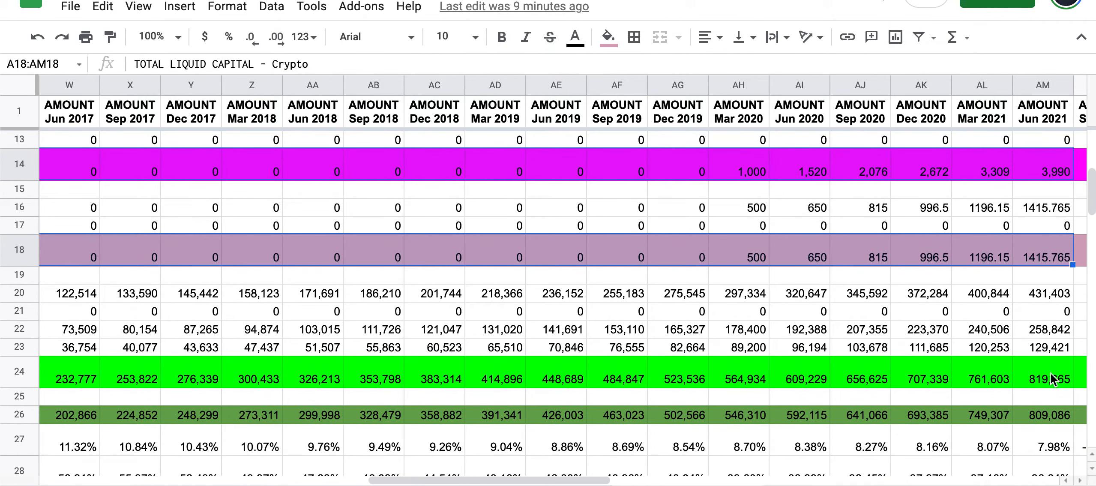
{"action": "left_click_drag", "start_coordinate": [1049, 372], "coordinate": [86, 379]}
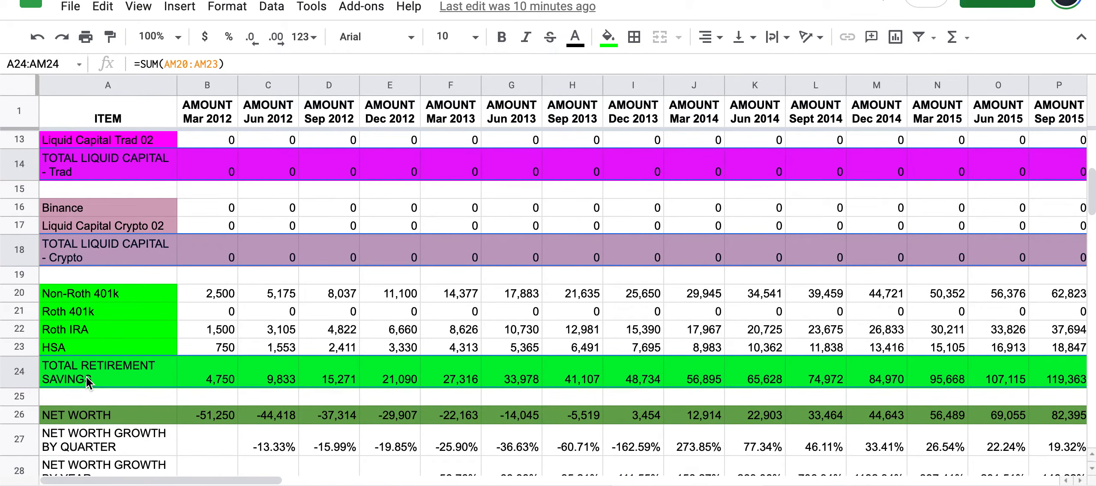
{"action": "left_click_drag", "start_coordinate": [129, 412], "coordinate": [919, 418]}
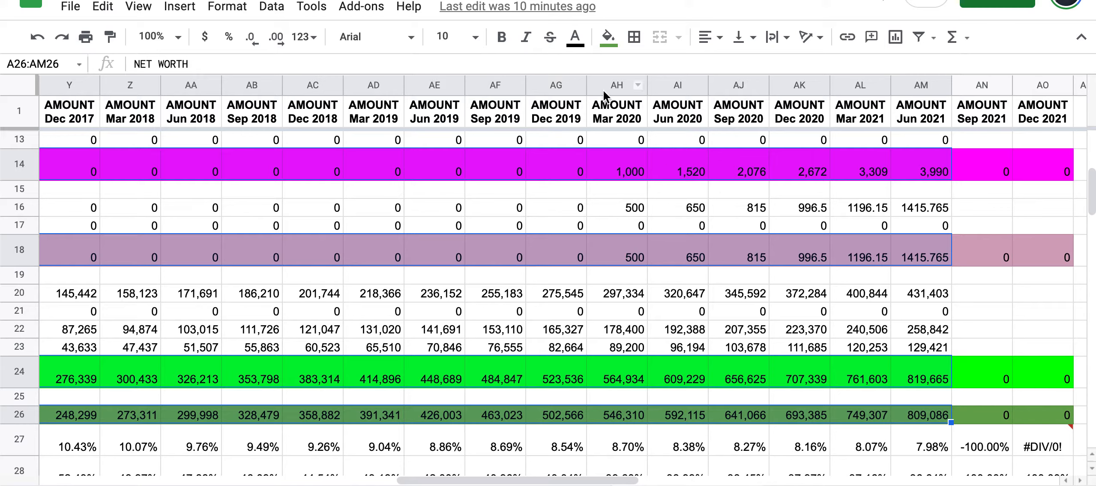
- Insert a chart from the selected total and net worth rows and place it at the top of the sheet, starting in column V
{"action": "left_click", "coordinate": [180, 7]}
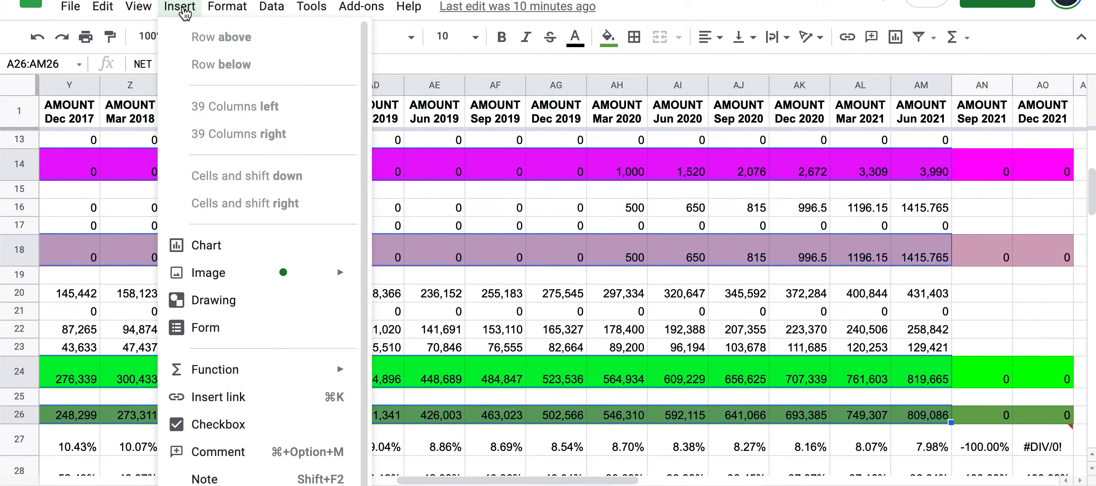
{"action": "left_click", "coordinate": [212, 248]}
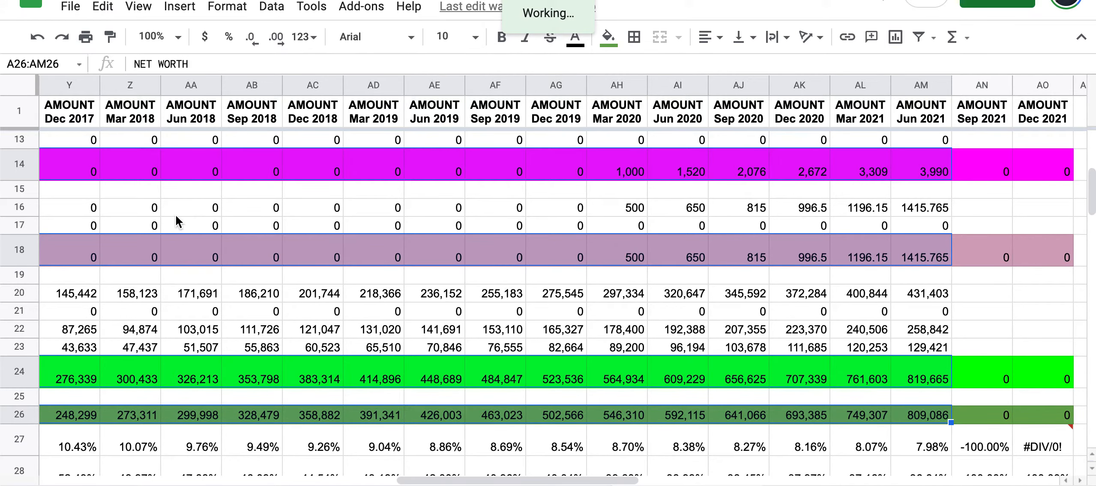
{"action": "scroll", "coordinate": [176, 216], "scroll_direction": "left", "scroll_amount": 20}
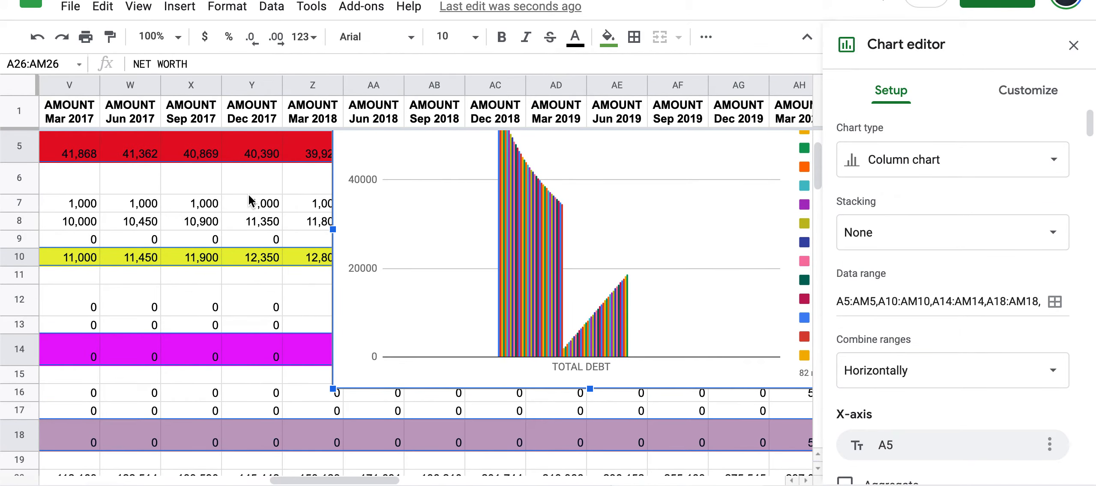
{"action": "scroll", "coordinate": [249, 194], "scroll_direction": "up", "scroll_amount": 2}
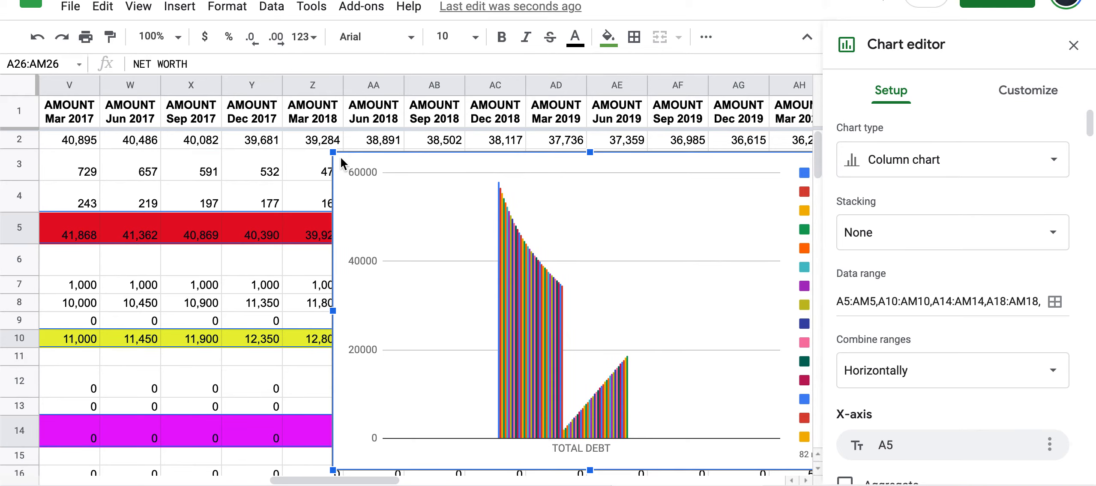
{"action": "left_click_drag", "start_coordinate": [340, 158], "coordinate": [41, 142]}
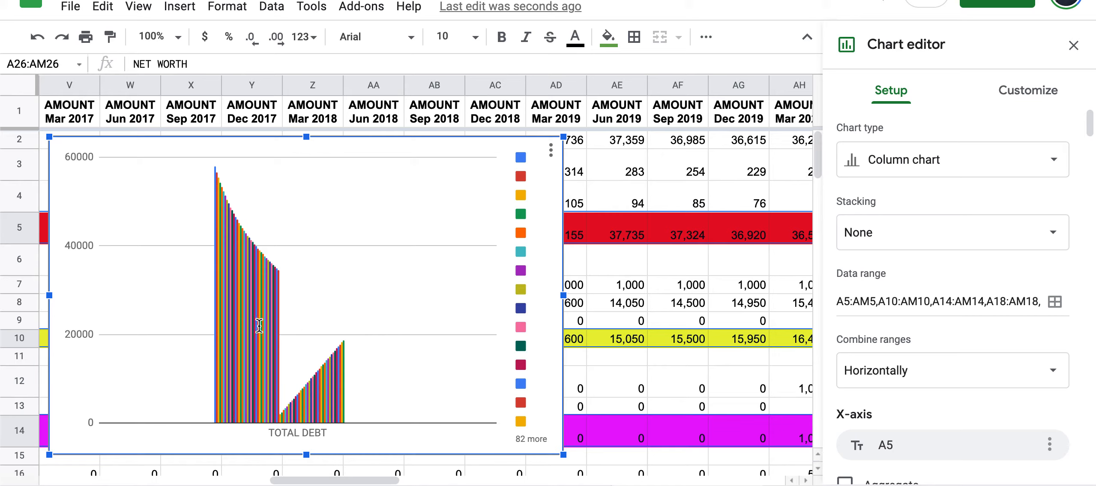
- Change the chart type to a line chart and combine its data ranges vertically
{"action": "left_click", "coordinate": [1052, 159]}
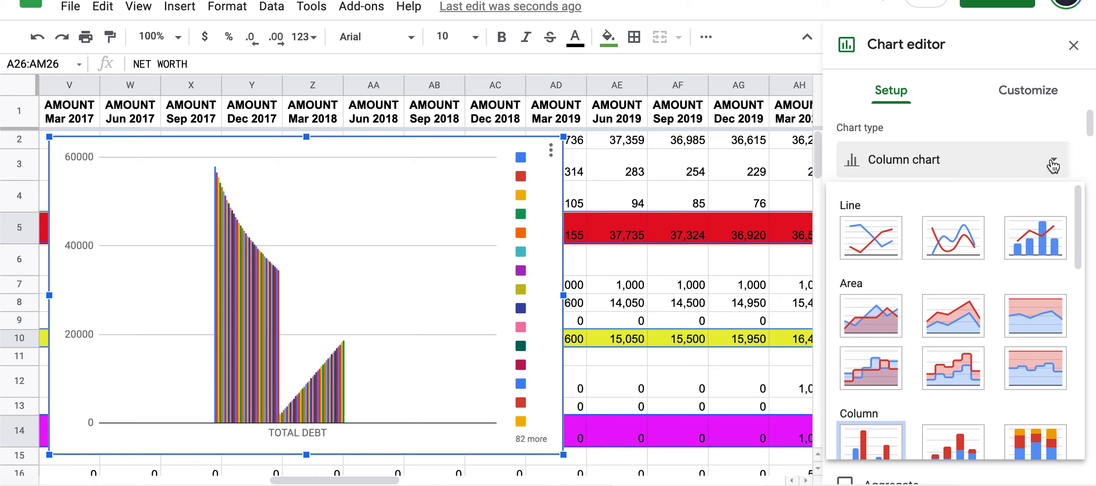
{"action": "left_click", "coordinate": [855, 246]}
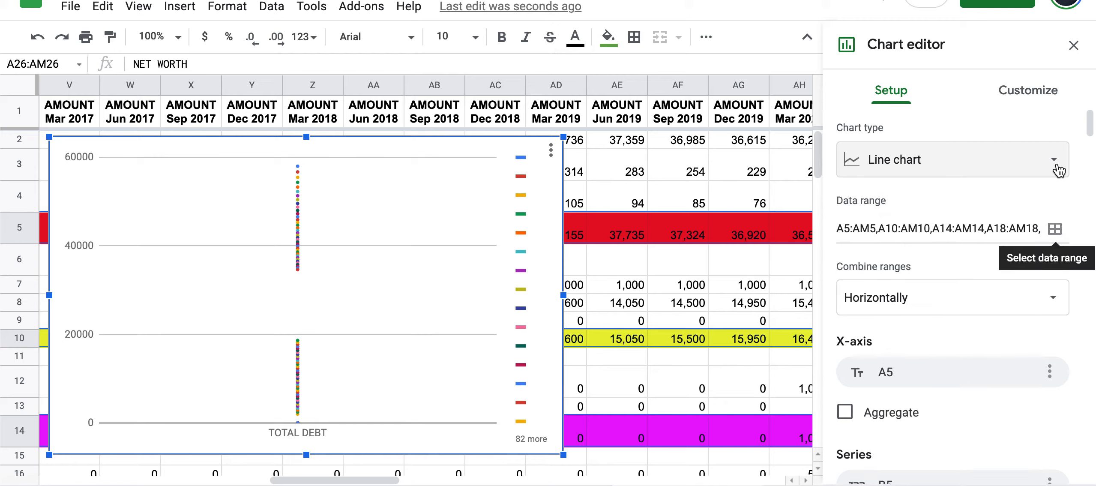
{"action": "left_click", "coordinate": [1054, 296]}
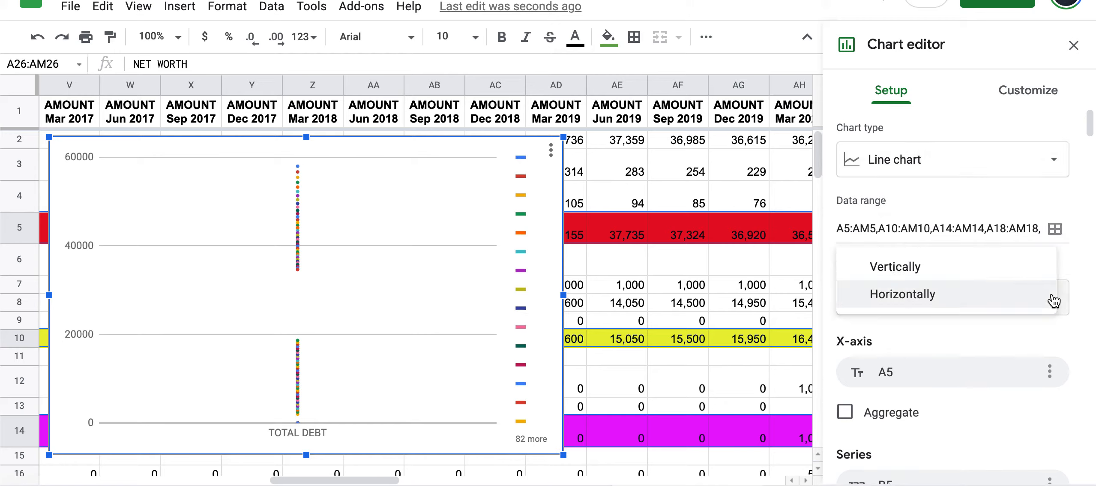
{"action": "left_click", "coordinate": [968, 268]}
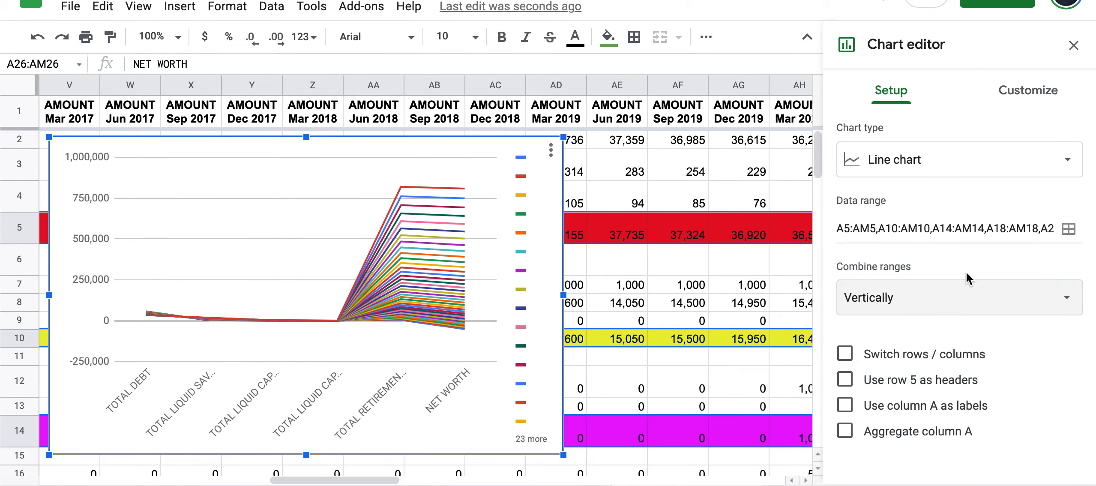
- Switch the chart's rows and columns so each total row is plotted as a series, and close the chart editor
{"action": "left_click", "coordinate": [847, 355]}
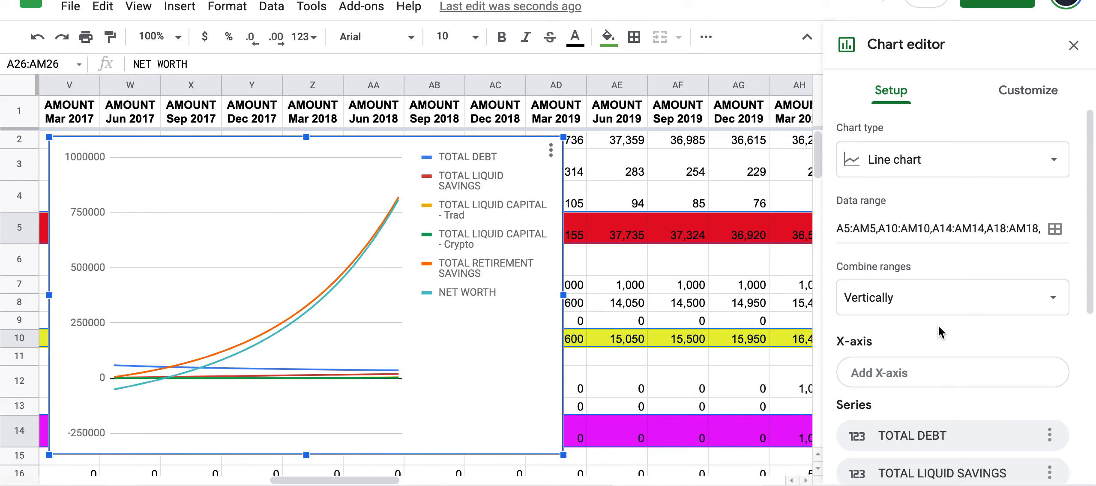
{"action": "scroll", "coordinate": [939, 325], "scroll_direction": "down", "scroll_amount": 2}
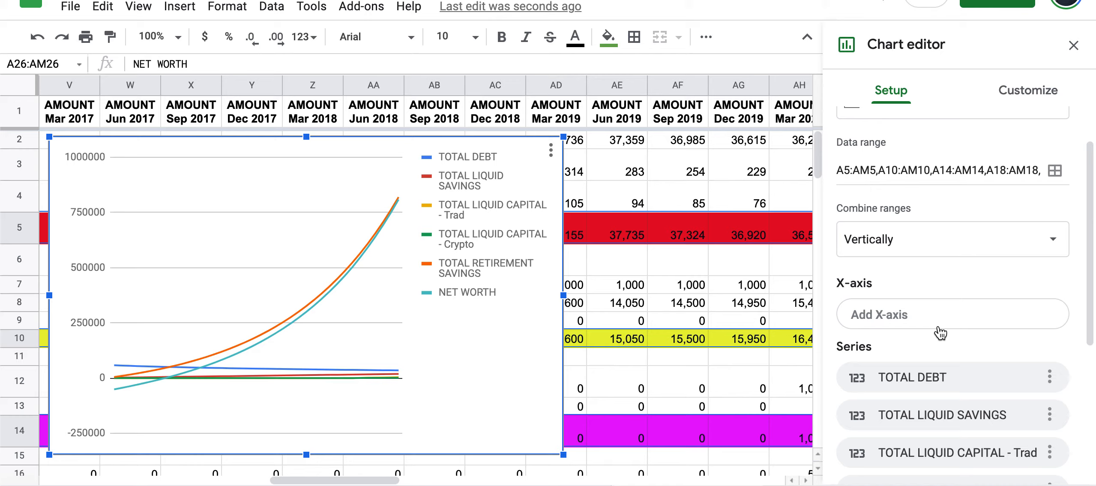
{"action": "scroll", "coordinate": [941, 332], "scroll_direction": "down", "scroll_amount": 3}
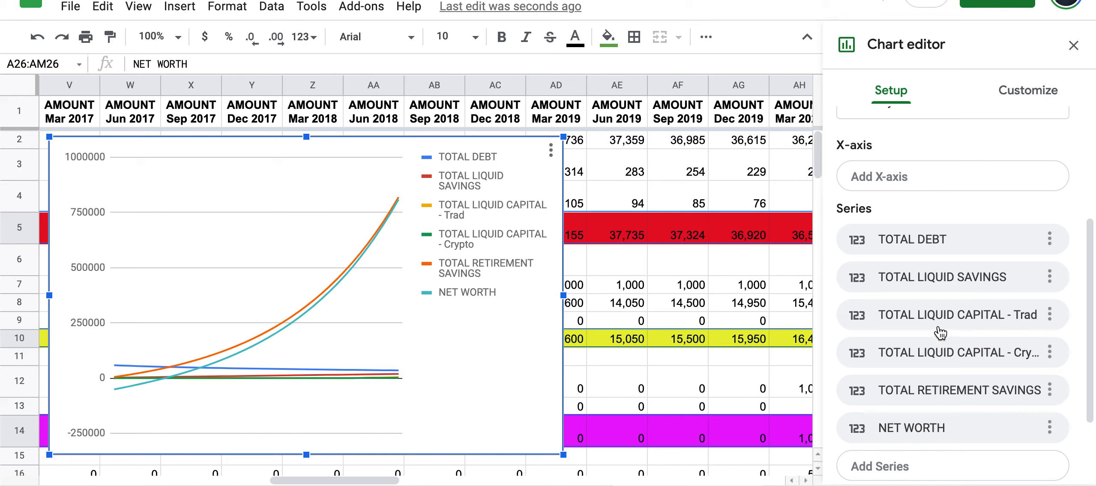
{"action": "scroll", "coordinate": [941, 333], "scroll_direction": "up", "scroll_amount": 5}
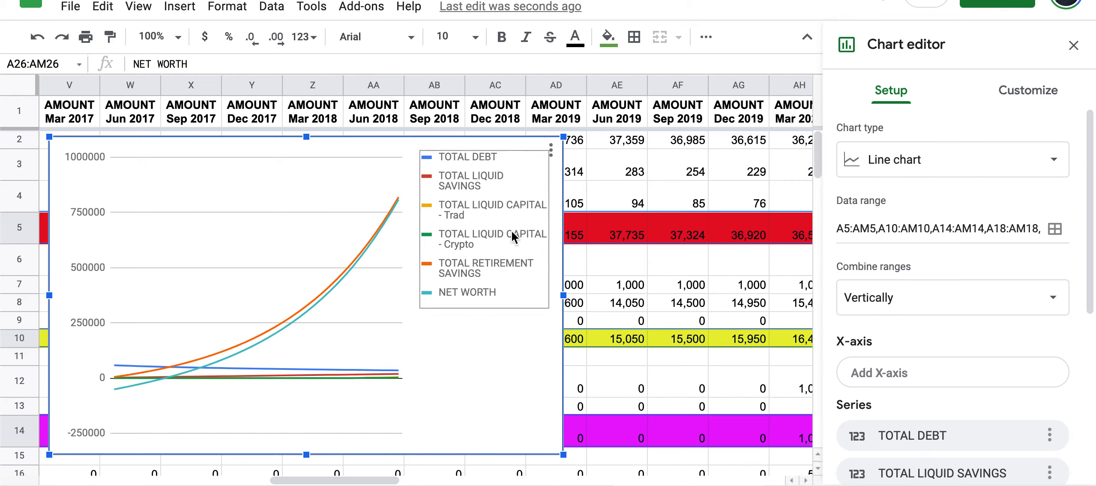
{"action": "left_click", "coordinate": [1074, 45]}
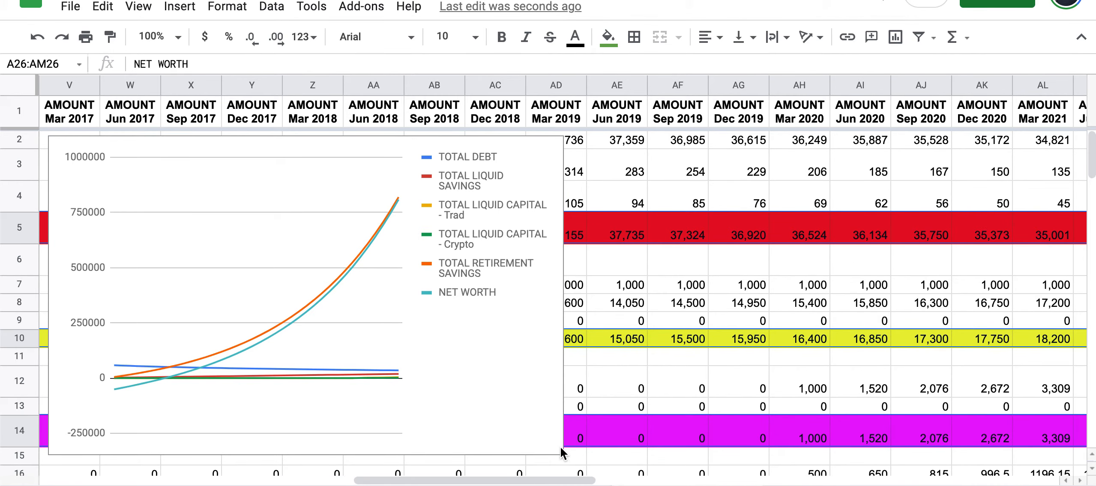
- Enlarge the line chart considerably and move it so that it starts in column Q, near the top of the sheet
{"action": "left_click", "coordinate": [509, 383]}
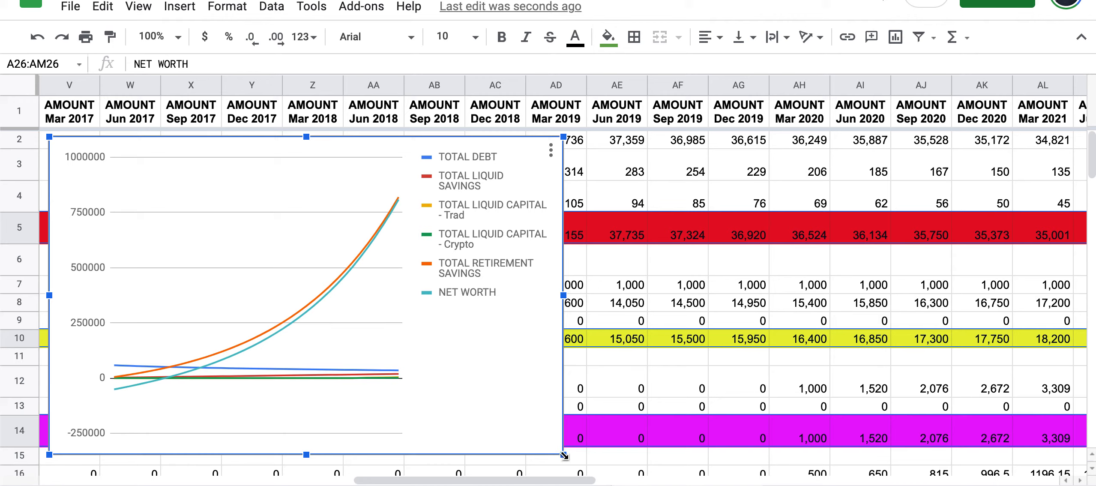
{"action": "left_click_drag", "start_coordinate": [564, 455], "coordinate": [919, 484]}
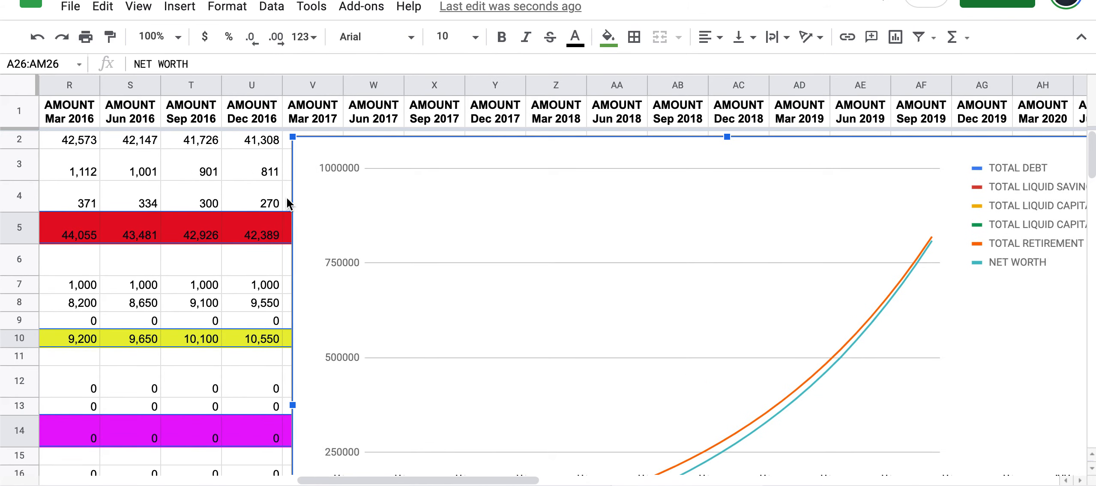
{"action": "scroll", "coordinate": [309, 193], "scroll_direction": "left", "scroll_amount": 1}
{"action": "left_click_drag", "start_coordinate": [370, 192], "coordinate": [59, 192]}
{"action": "scroll", "coordinate": [64, 190], "scroll_direction": "left", "scroll_amount": 1}
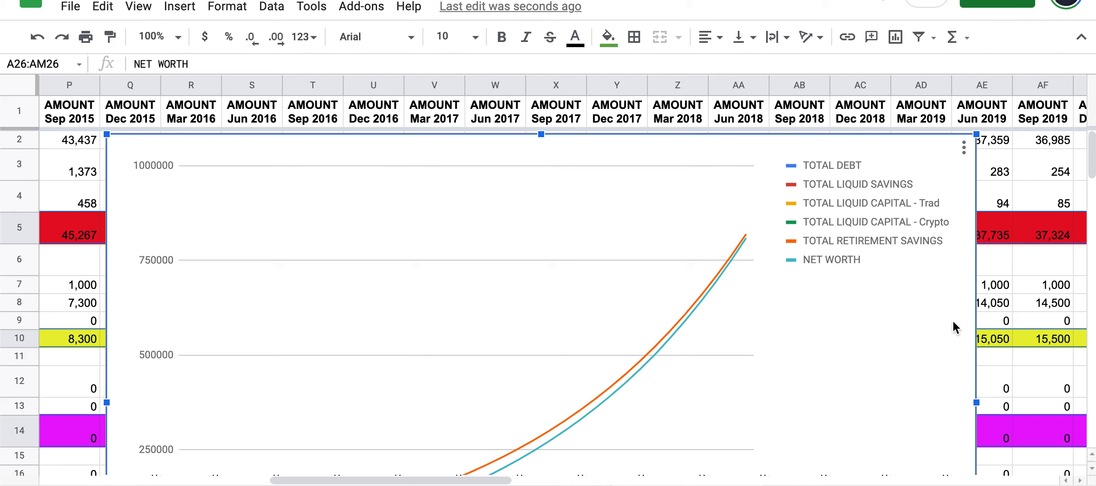
- Examine the enlarged chart's lines for debt, liquid savings, liquid capital, retirement savings and net worth against the legend
{"action": "scroll", "coordinate": [955, 328], "scroll_direction": "down", "scroll_amount": 1}
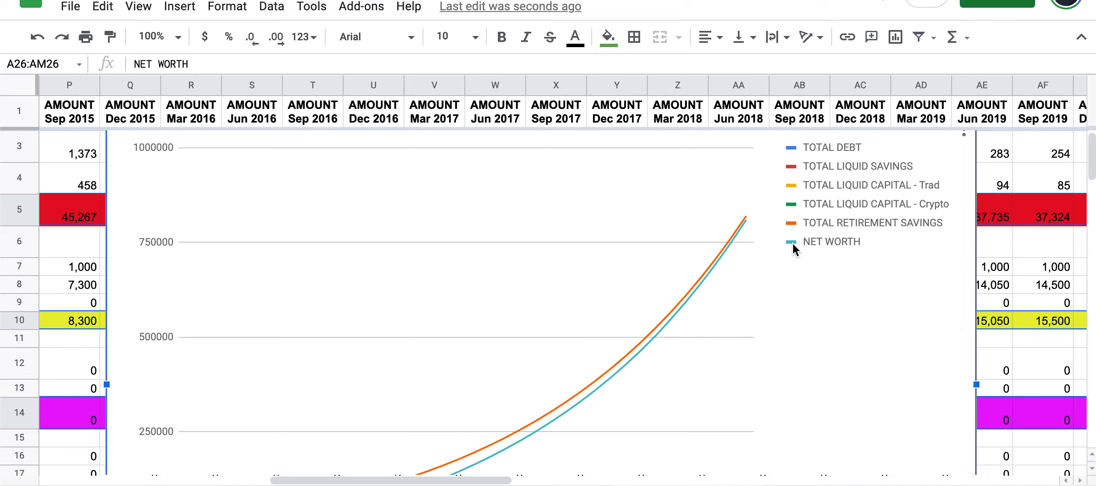
{"action": "mouse_move", "coordinate": [746, 222]}
{"action": "scroll", "coordinate": [864, 328], "scroll_direction": "down", "scroll_amount": 3}
{"action": "scroll", "coordinate": [865, 328], "scroll_direction": "down", "scroll_amount": 4}
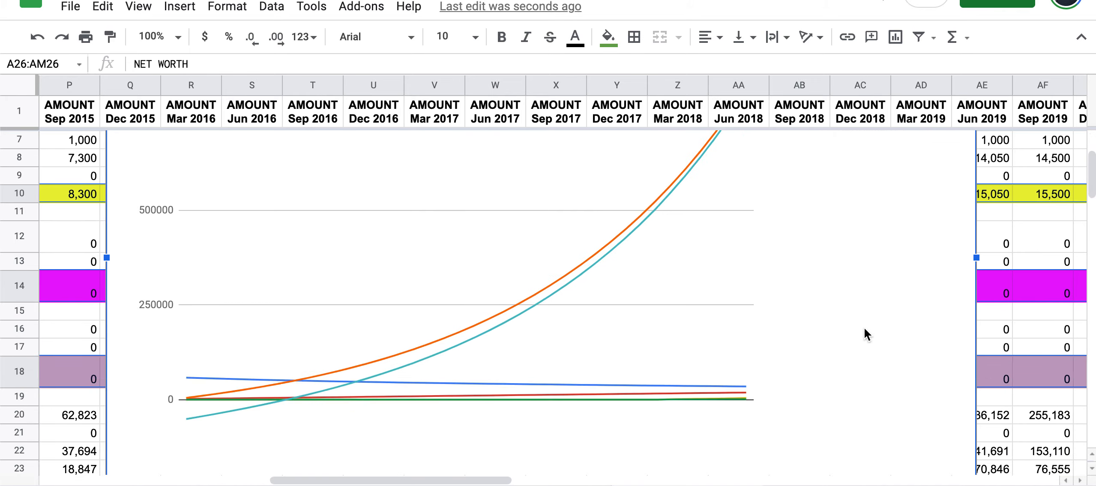
{"action": "scroll", "coordinate": [864, 328], "scroll_direction": "up", "scroll_amount": 1}
{"action": "scroll", "coordinate": [864, 327], "scroll_direction": "down", "scroll_amount": 3}
{"action": "scroll", "coordinate": [864, 327], "scroll_direction": "up", "scroll_amount": 3}
{"action": "scroll", "coordinate": [864, 329], "scroll_direction": "up", "scroll_amount": 5}
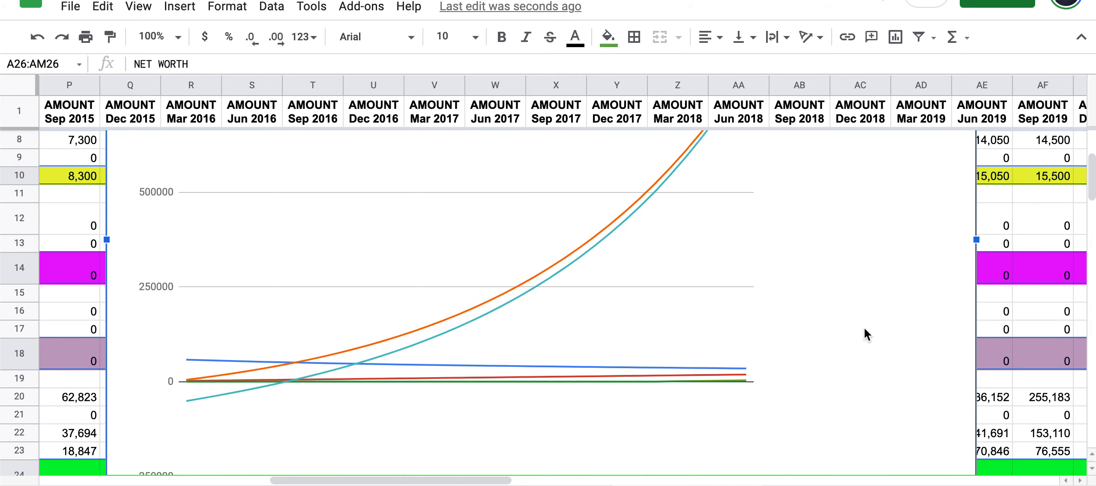